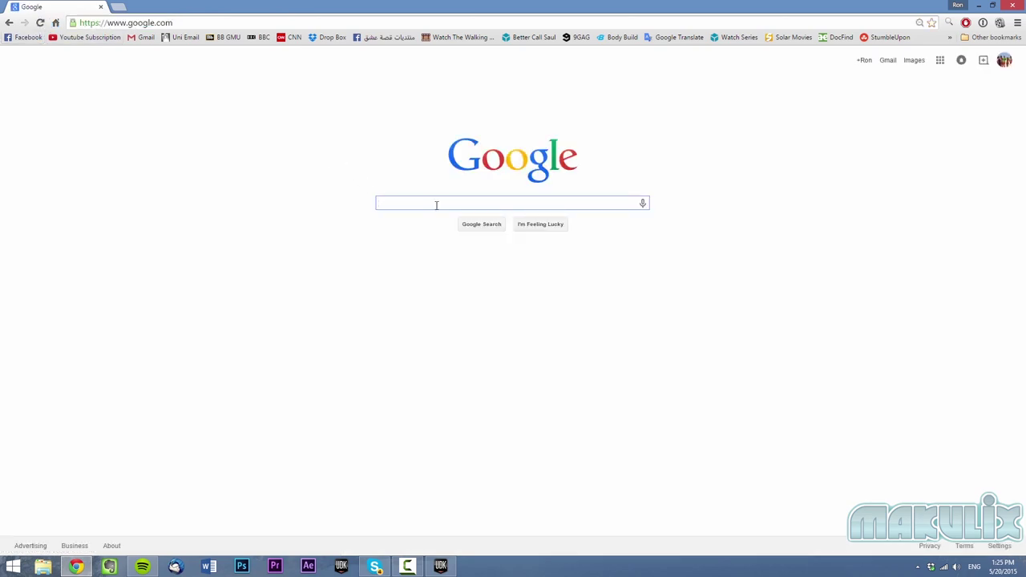
- Search Google for "udk materials" and open the UDKResources Materials page
{"action": "type", "text": "udk "}
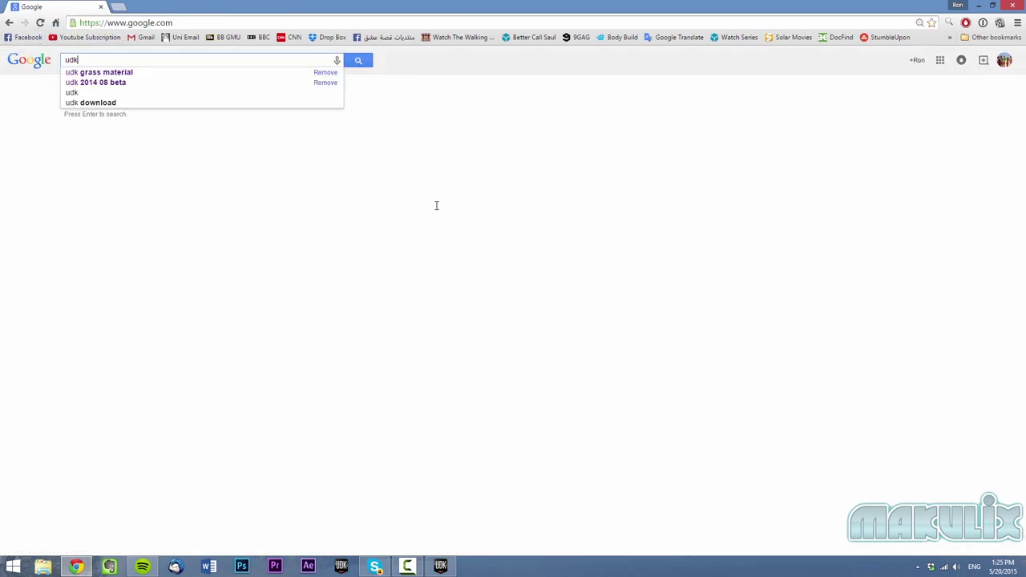
{"action": "type", "text": "materials"}
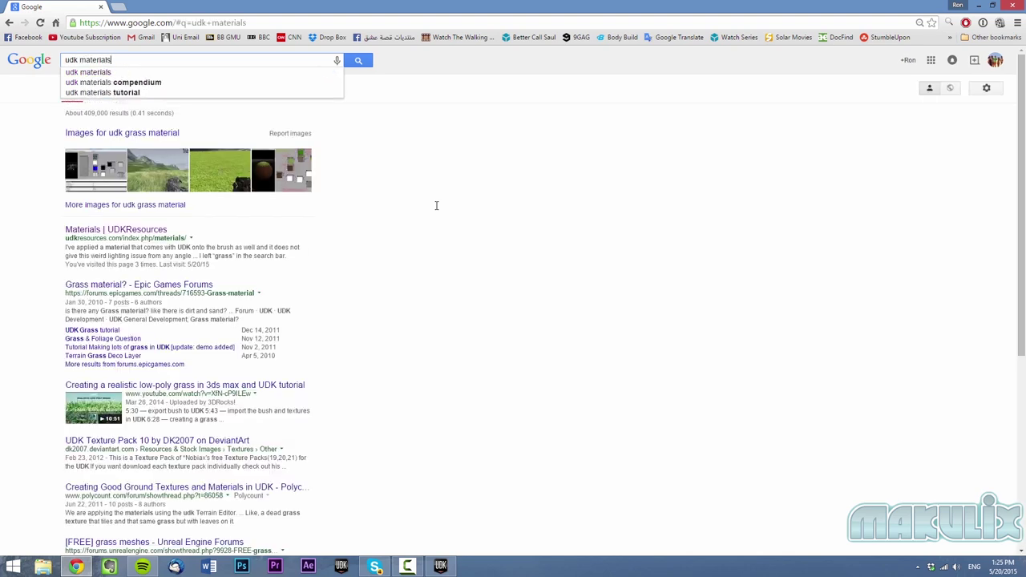
{"action": "key", "text": "Return"}
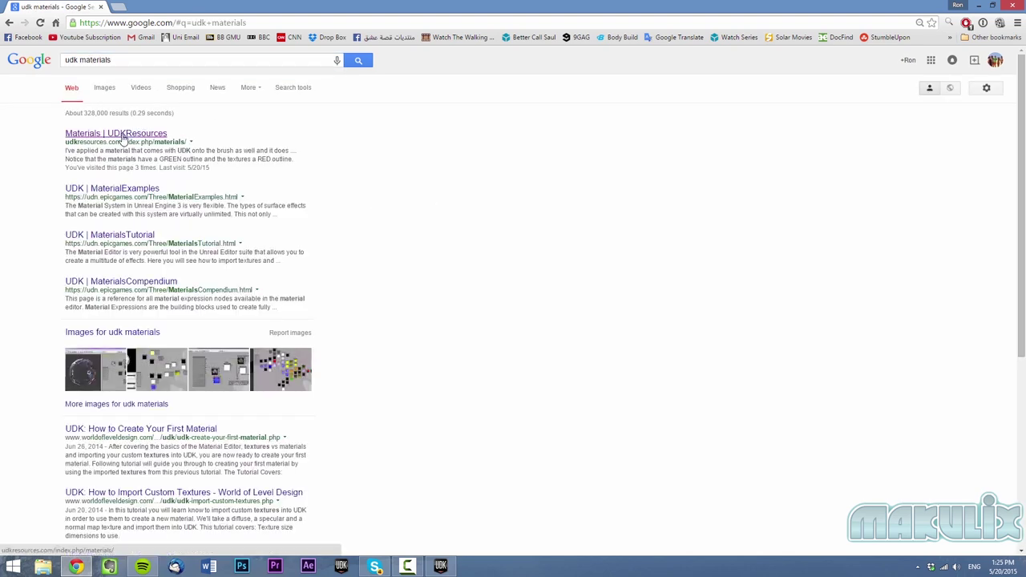
{"action": "left_click", "coordinate": [126, 133]}
- Look through the downloadable texture packs and their previews on the Materials page
{"action": "scroll", "coordinate": [391, 335], "scroll_direction": "down", "scroll_amount": 2}
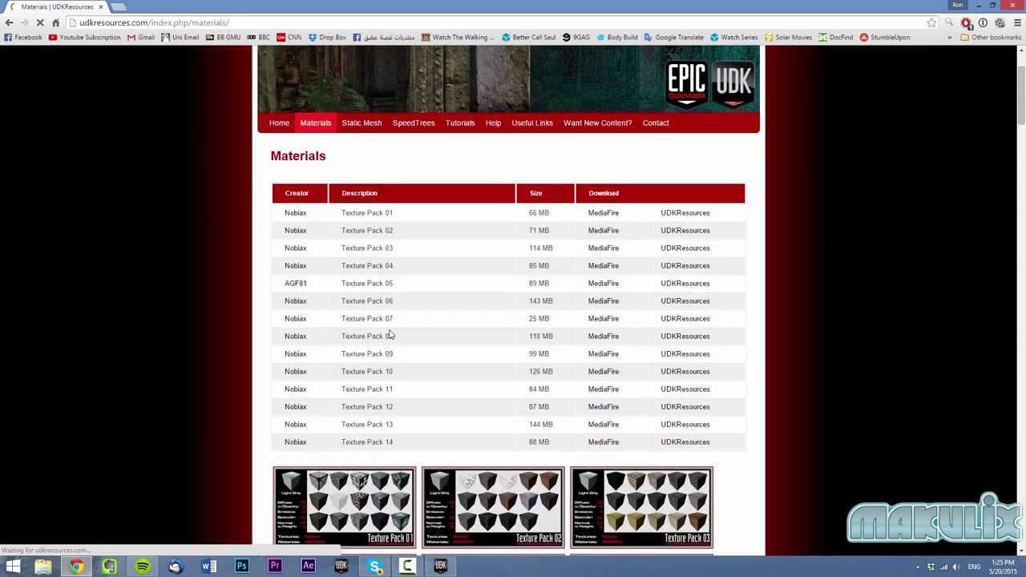
{"action": "scroll", "coordinate": [414, 337], "scroll_direction": "down", "scroll_amount": 5}
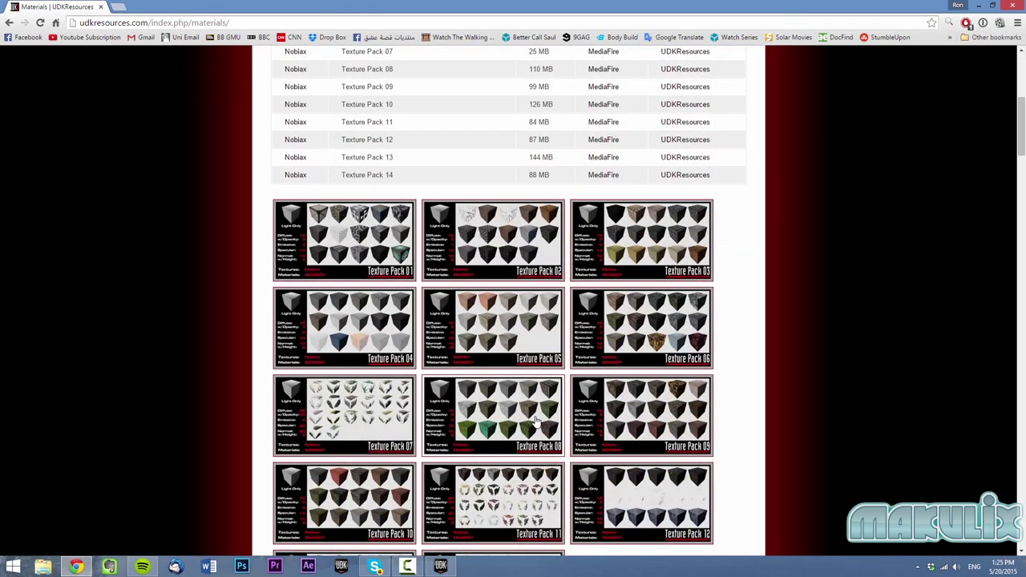
{"action": "scroll", "coordinate": [497, 401], "scroll_direction": "down", "scroll_amount": 3}
{"action": "scroll", "coordinate": [507, 298], "scroll_direction": "up", "scroll_amount": 10}
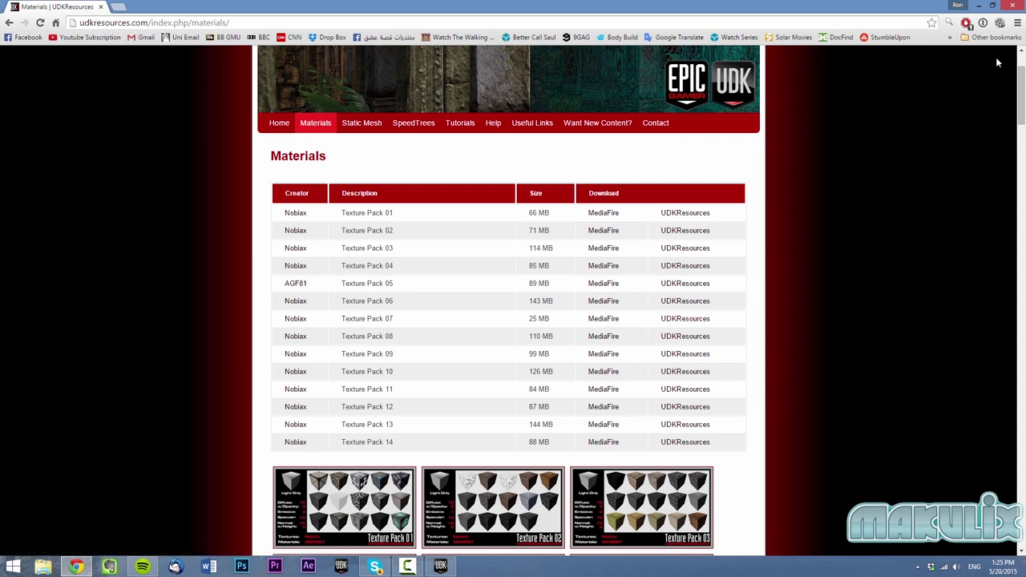
- Switch to the Unreal Development Kit and delete the default cube, the floor and the surrounding volume from the level
{"action": "left_click", "coordinate": [445, 568]}
{"action": "right_click_drag", "start_coordinate": [522, 466], "coordinate": [608, 322]}
{"action": "key", "text": "s"}
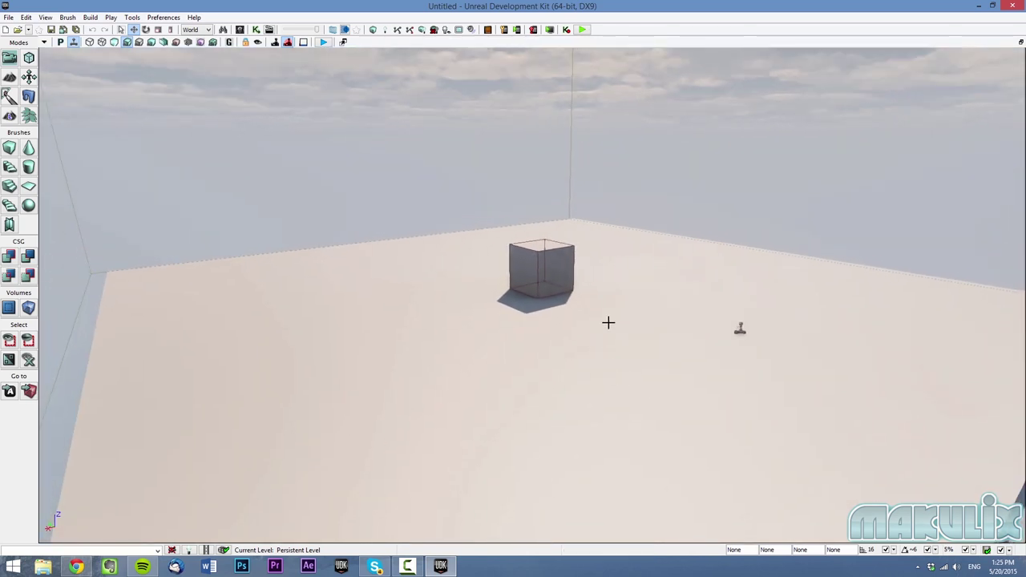
{"action": "left_click", "coordinate": [558, 273]}
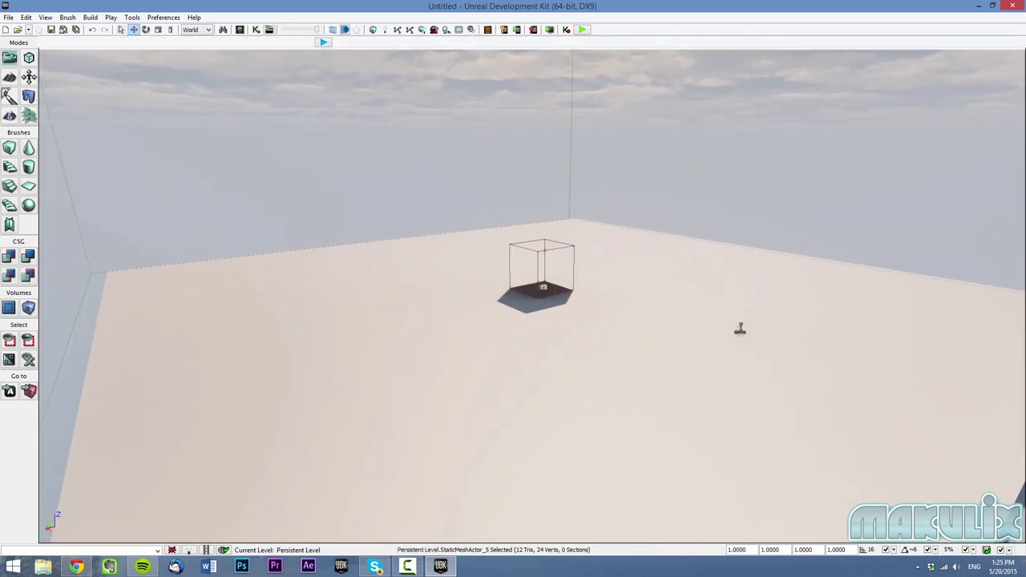
{"action": "key", "text": "Escape"}
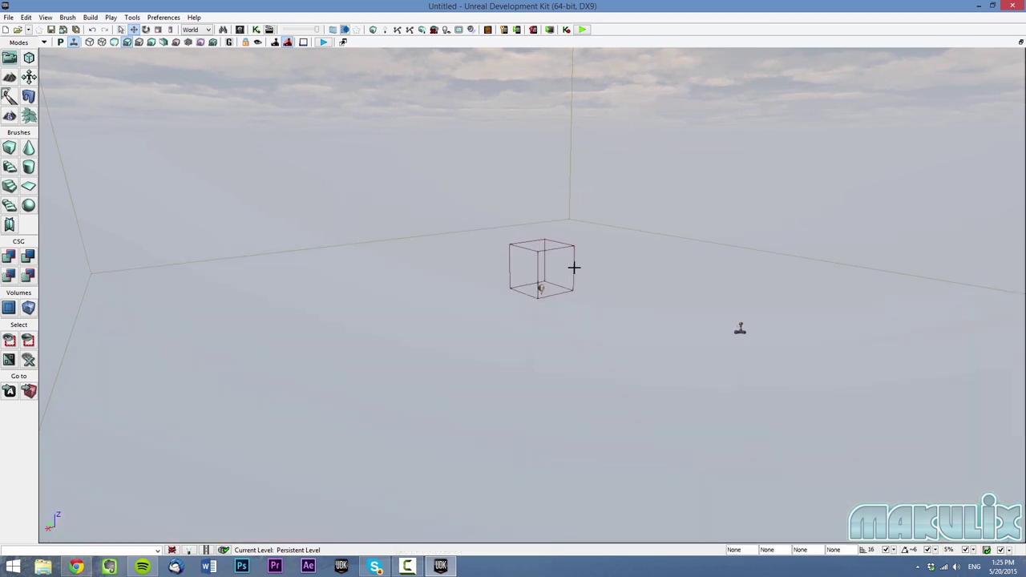
{"action": "left_click", "coordinate": [573, 267]}
{"action": "left_click", "coordinate": [571, 176]}
{"action": "key", "text": "Delete"}
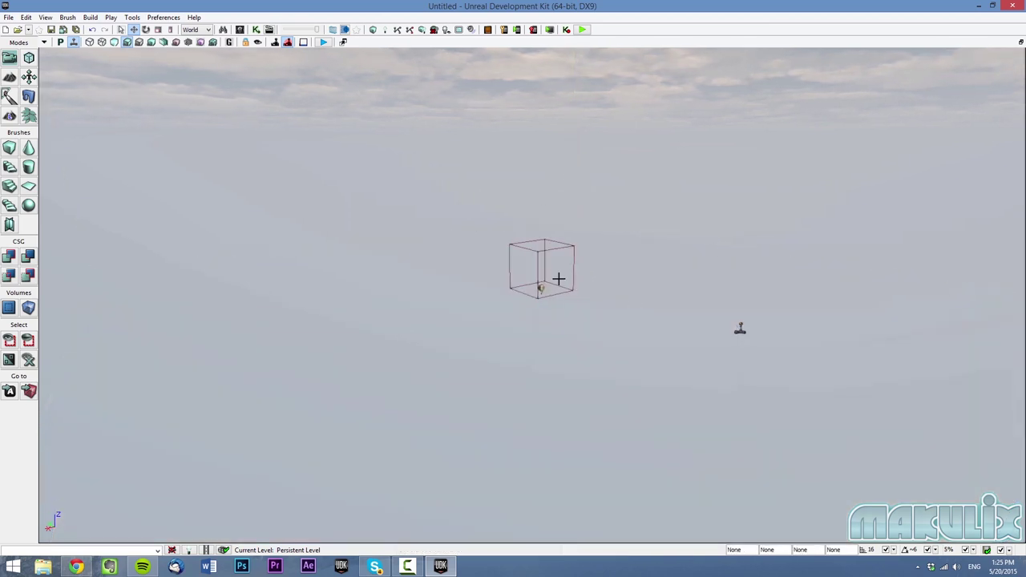
- Move the remaining wireframe brush away from the centre of the level
{"action": "left_click", "coordinate": [536, 278]}
{"action": "left_click_drag", "start_coordinate": [517, 264], "coordinate": [138, 144]}
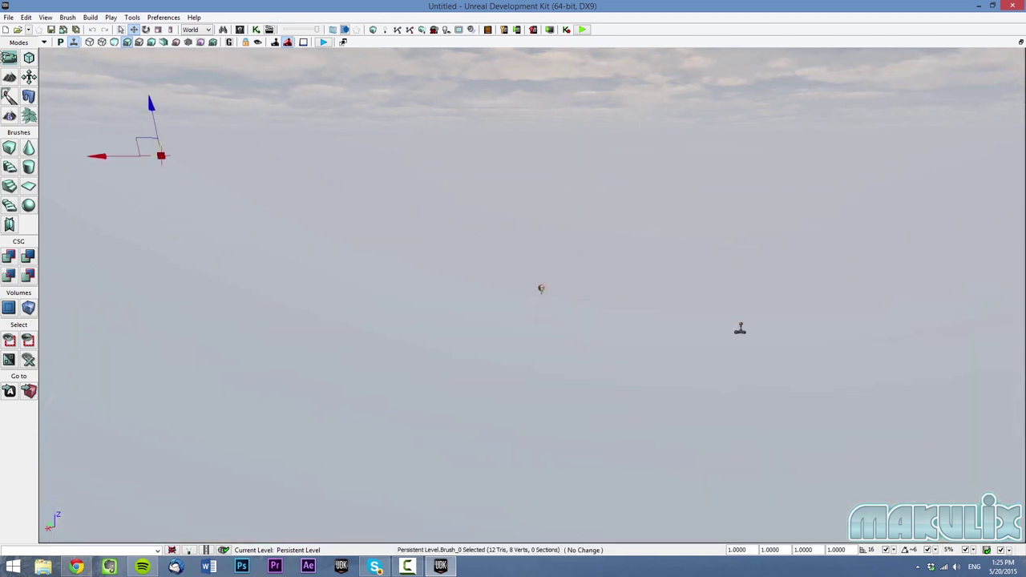
{"action": "mouse_move", "coordinate": [269, 79]}
{"action": "right_mouse_down"}
{"action": "mouse_move", "coordinate": [282, 112]}
{"action": "mouse_move", "coordinate": [289, 89]}
{"action": "mouse_move", "coordinate": [269, 79]}
{"action": "right_mouse_up"}
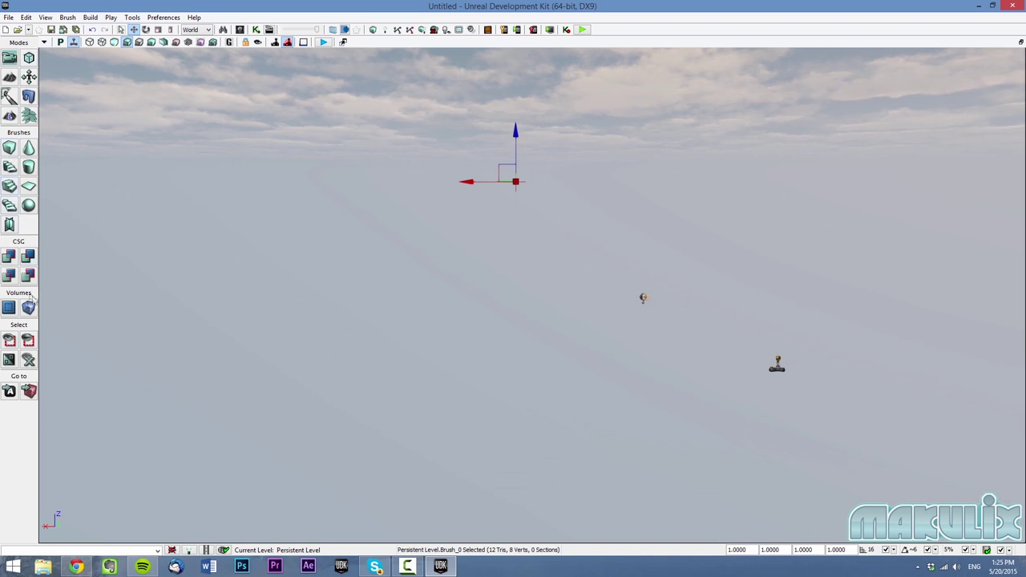
- Create a new terrain at location 0, 0, 0 with 80 by 80 patches and no layer setup
{"action": "left_click", "coordinate": [132, 17]}
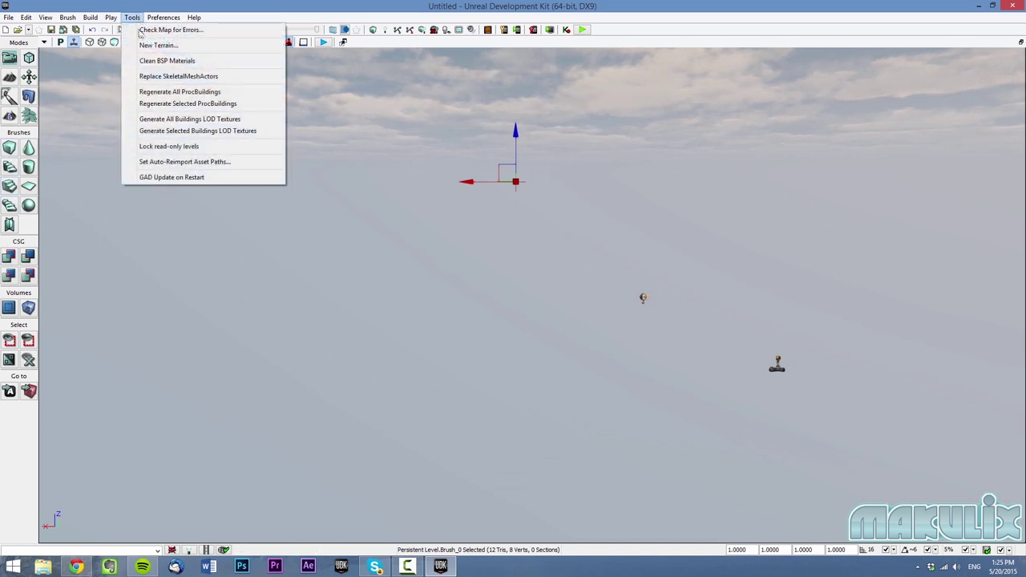
{"action": "left_click", "coordinate": [158, 45]}
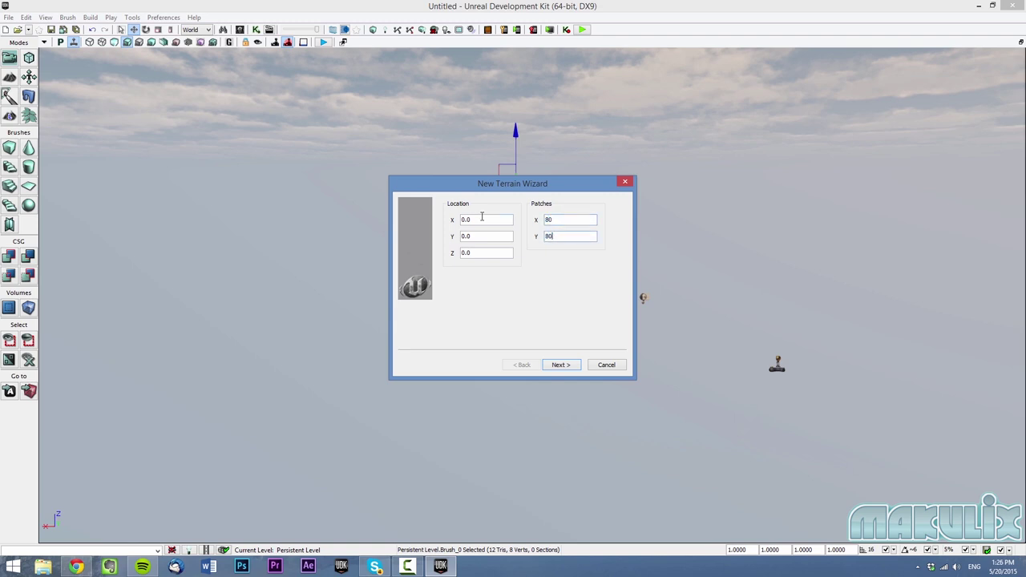
{"action": "key", "text": "Return"}
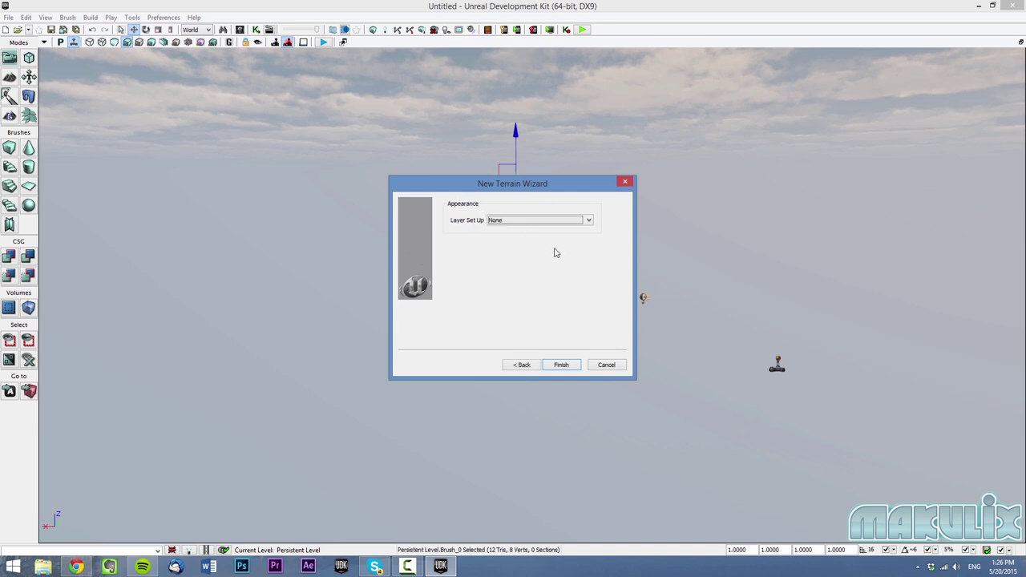
{"action": "left_click", "coordinate": [563, 365]}
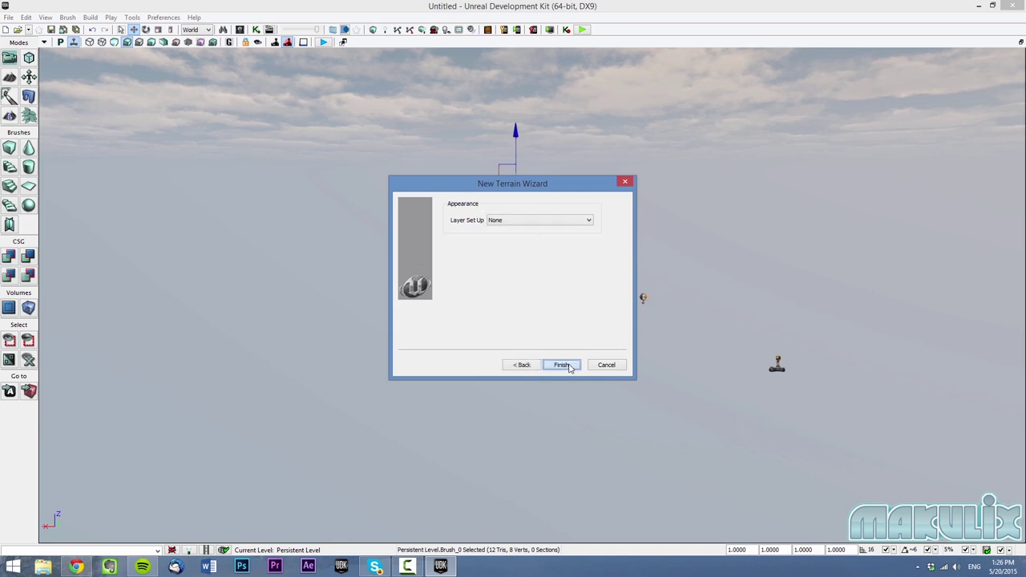
- Enter terrain editing mode and place the TerrainEdit window beside the new terrain
{"action": "right_click_drag", "start_coordinate": [522, 399], "coordinate": [367, 399]}
{"action": "right_click_drag", "start_coordinate": [582, 403], "coordinate": [613, 396]}
{"action": "scroll", "coordinate": [598, 396], "scroll_direction": "down", "scroll_amount": 3}
{"action": "scroll", "coordinate": [634, 392], "scroll_direction": "up", "scroll_amount": 1}
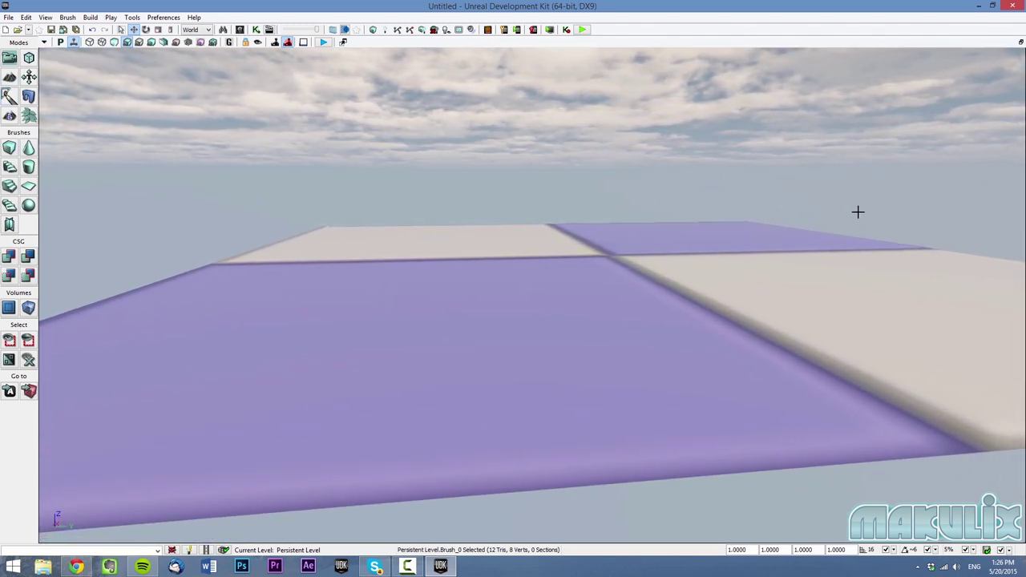
{"action": "left_click", "coordinate": [10, 78]}
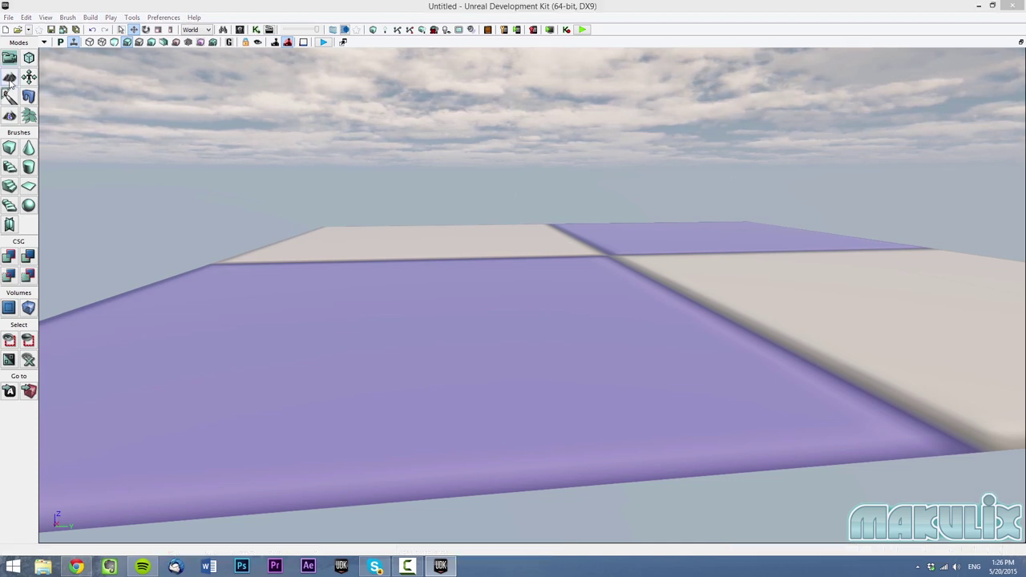
{"action": "left_click_drag", "start_coordinate": [552, 85], "coordinate": [656, 56]}
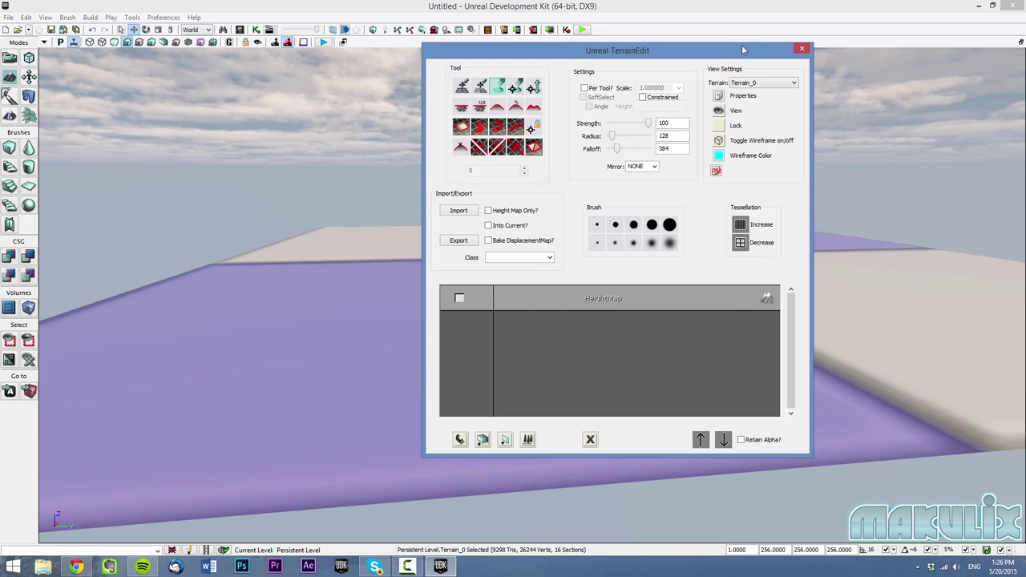
{"action": "mouse_move", "coordinate": [742, 50]}
{"action": "left_mouse_down"}
{"action": "mouse_move", "coordinate": [777, 71]}
{"action": "mouse_move", "coordinate": [938, 63]}
{"action": "left_mouse_up"}
{"action": "left_click", "coordinate": [469, 262]}
{"action": "mouse_move", "coordinate": [462, 269]}
{"action": "left_mouse_down"}
{"action": "mouse_move", "coordinate": [582, 298]}
{"action": "mouse_move", "coordinate": [553, 293]}
{"action": "left_mouse_up"}
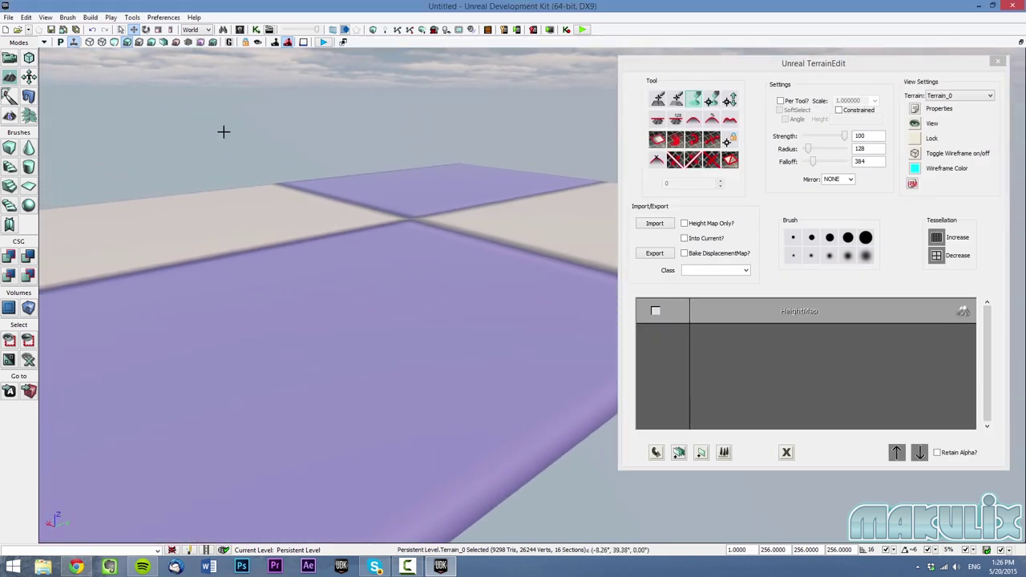
- Open the Content Browser and fully load the UDKR_Textures_08_Nobiax package
{"action": "left_click", "coordinate": [240, 30]}
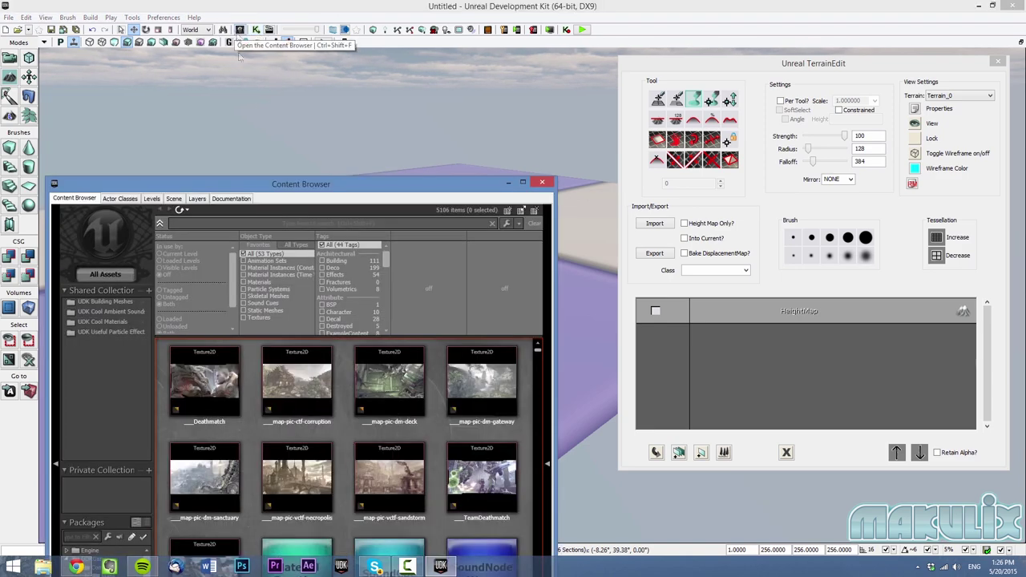
{"action": "left_click_drag", "start_coordinate": [331, 179], "coordinate": [2, 241]}
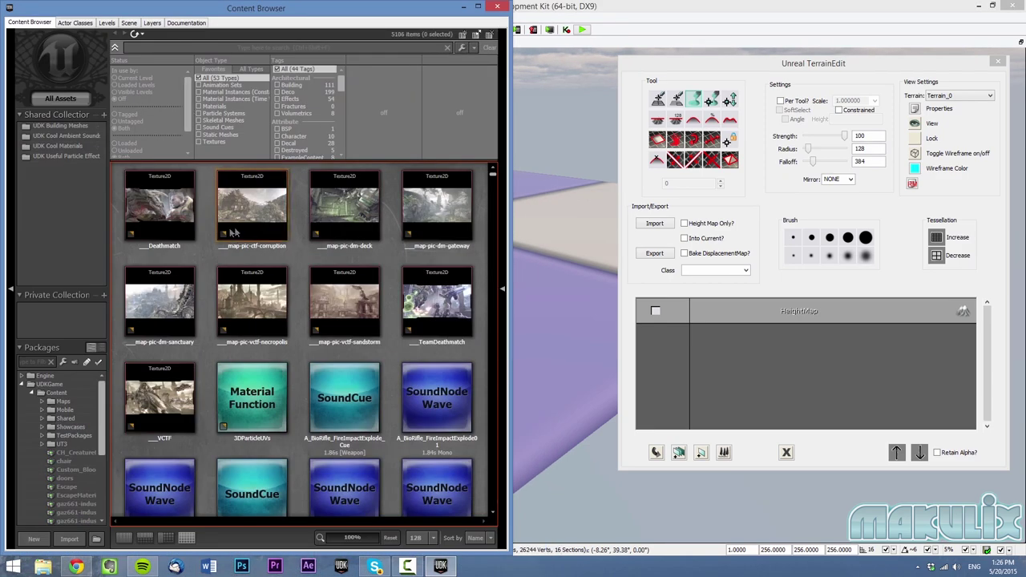
{"action": "left_click_drag", "start_coordinate": [104, 388], "coordinate": [162, 487]}
{"action": "right_click", "coordinate": [98, 487]}
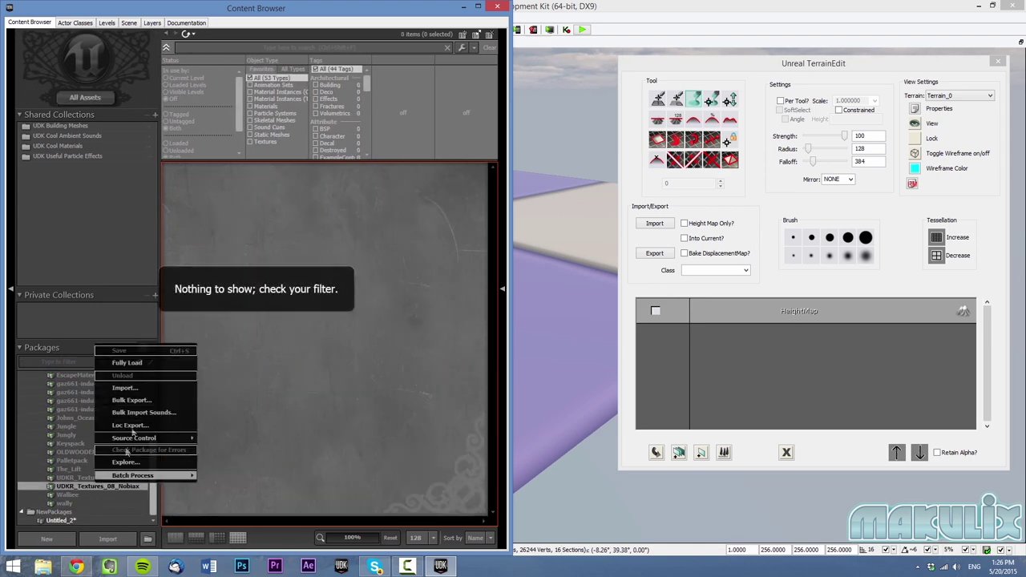
{"action": "left_click", "coordinate": [149, 367]}
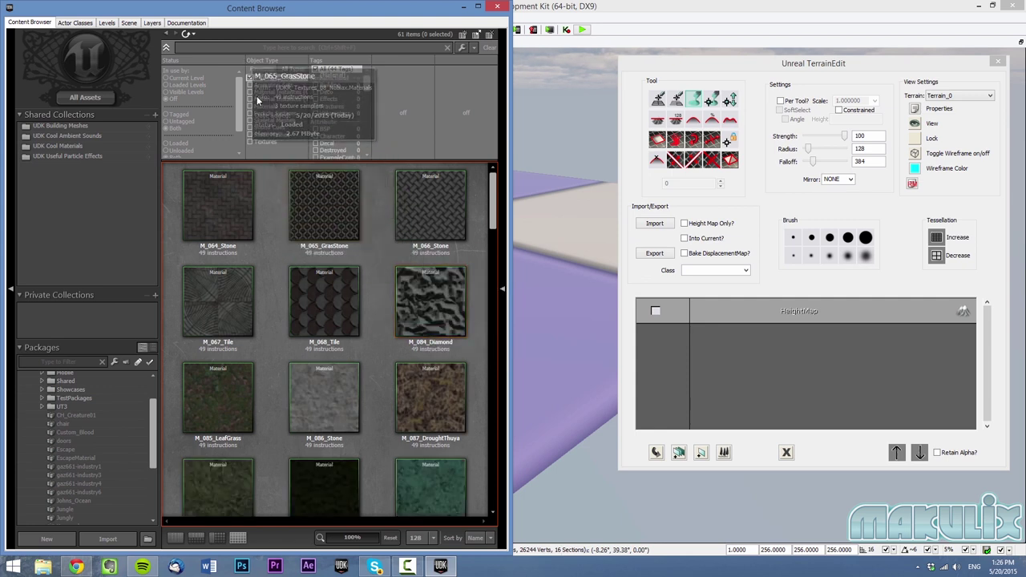
- Filter the package's assets to Materials only and select the M_091_ForestGround material
{"action": "left_click", "coordinate": [272, 107]}
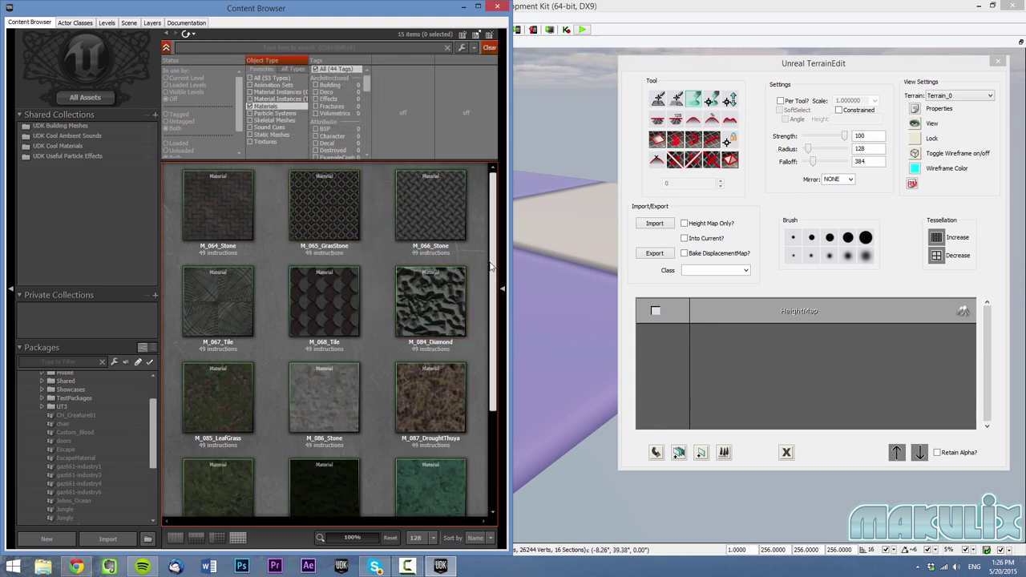
{"action": "left_click_drag", "start_coordinate": [491, 267], "coordinate": [494, 371]}
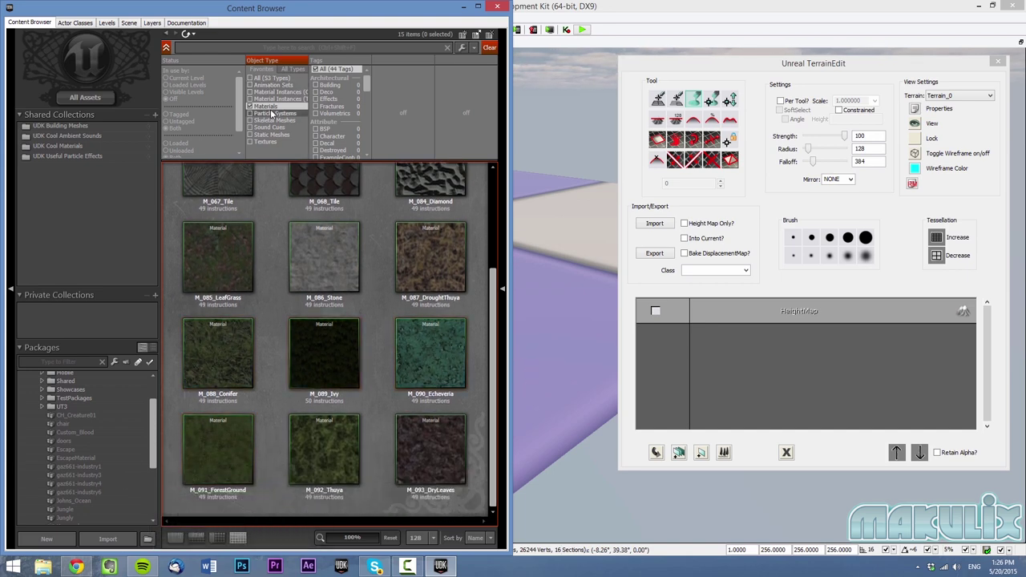
{"action": "left_click", "coordinate": [234, 436]}
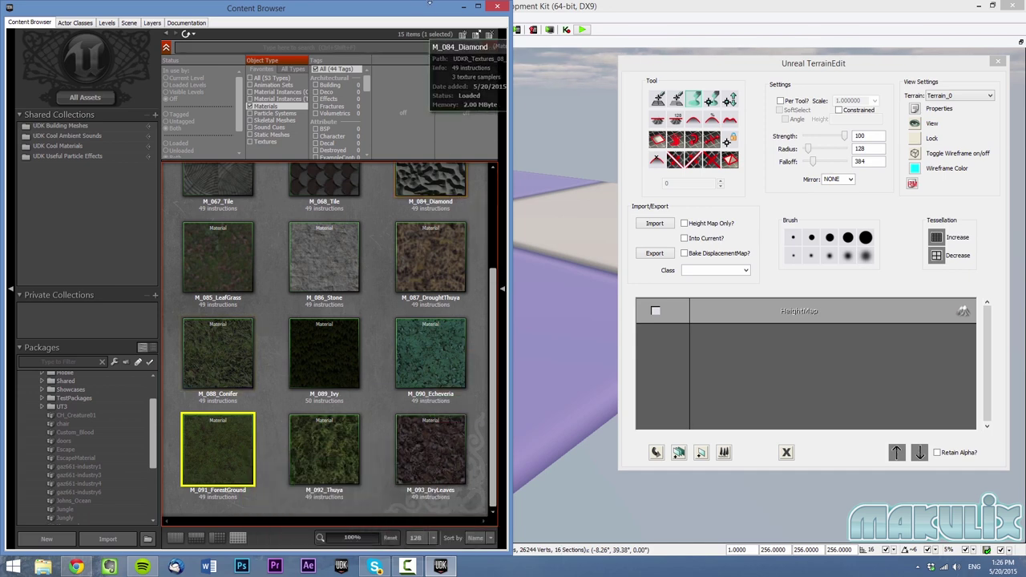
- Add an auto-created terrain setup layer from the selected forest ground material, then close the terrain editor
{"action": "left_click", "coordinate": [463, 7]}
{"action": "right_click", "coordinate": [715, 359]}
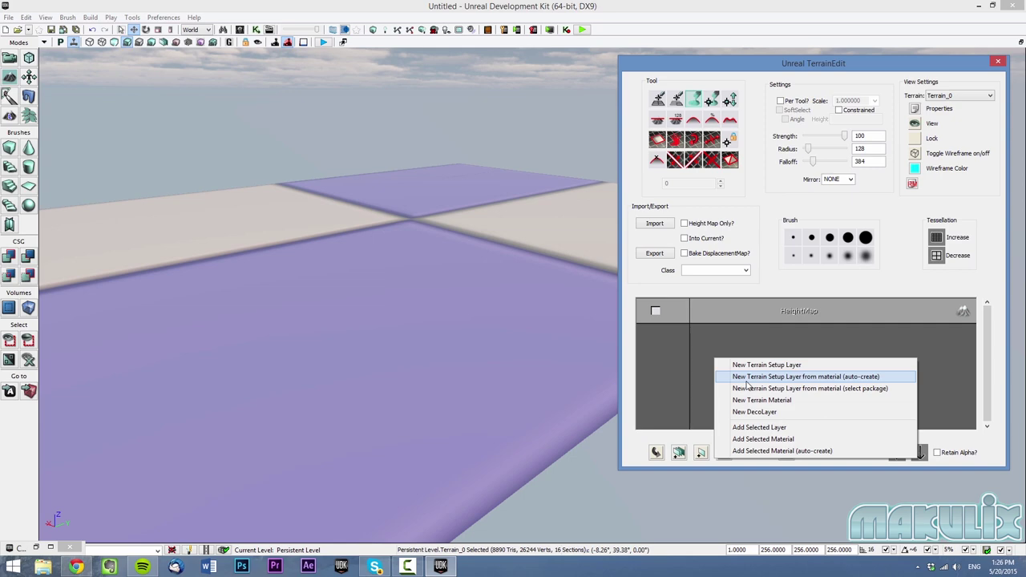
{"action": "left_click", "coordinate": [746, 378]}
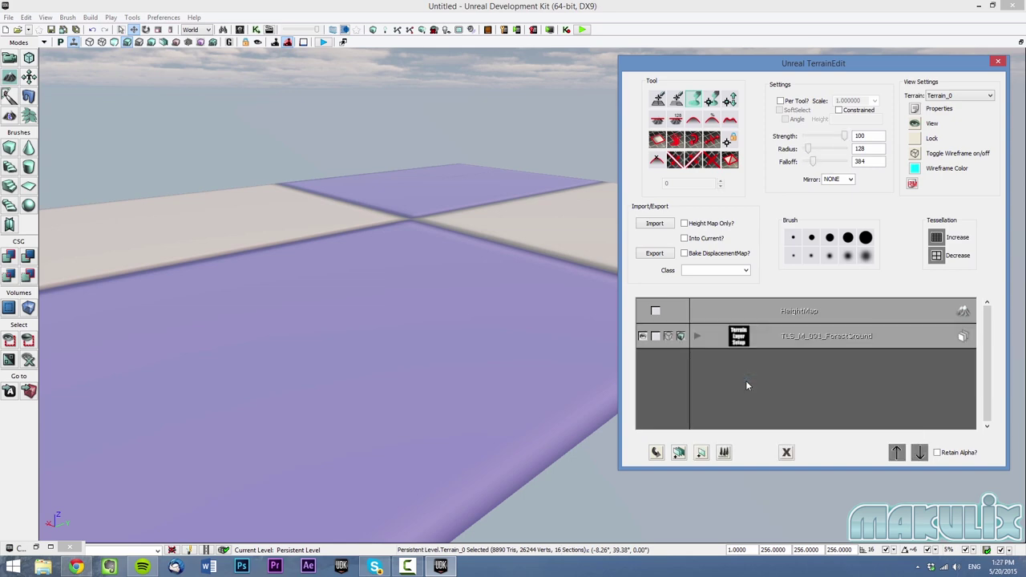
{"action": "mouse_move", "coordinate": [525, 365]}
{"action": "right_mouse_down"}
{"action": "mouse_move", "coordinate": [507, 394]}
{"action": "mouse_move", "coordinate": [477, 410]}
{"action": "mouse_move", "coordinate": [471, 376]}
{"action": "mouse_move", "coordinate": [484, 379]}
{"action": "mouse_move", "coordinate": [454, 385]}
{"action": "mouse_move", "coordinate": [540, 371]}
{"action": "mouse_move", "coordinate": [456, 360]}
{"action": "mouse_move", "coordinate": [581, 314]}
{"action": "right_mouse_up"}
{"action": "left_click", "coordinate": [998, 61]}
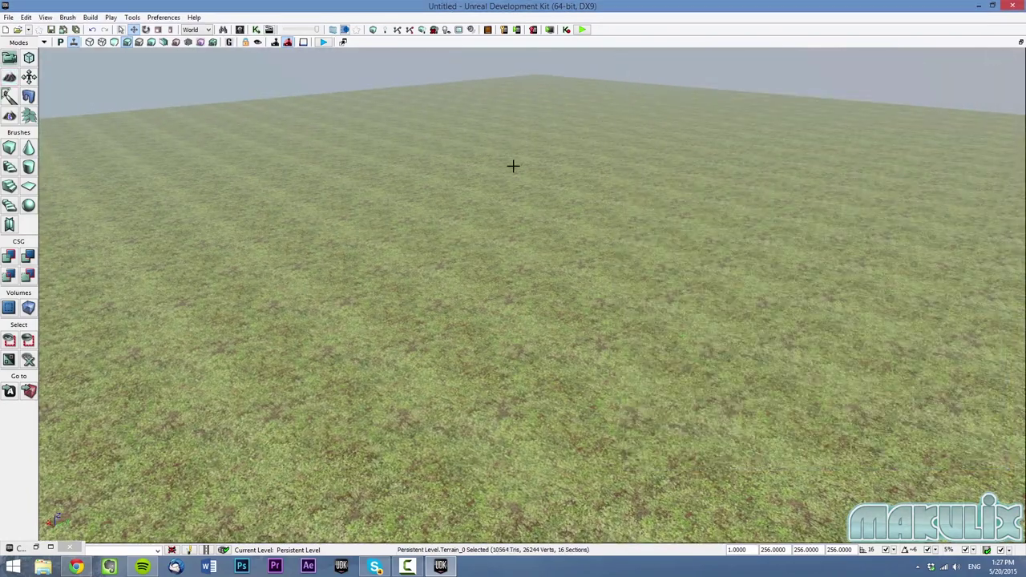
- Open the World Properties and move the WorldInfo properties window to the far side of the viewport
{"action": "right_click_drag", "start_coordinate": [524, 165], "coordinate": [500, 154]}
{"action": "left_click", "coordinate": [7, 17]}
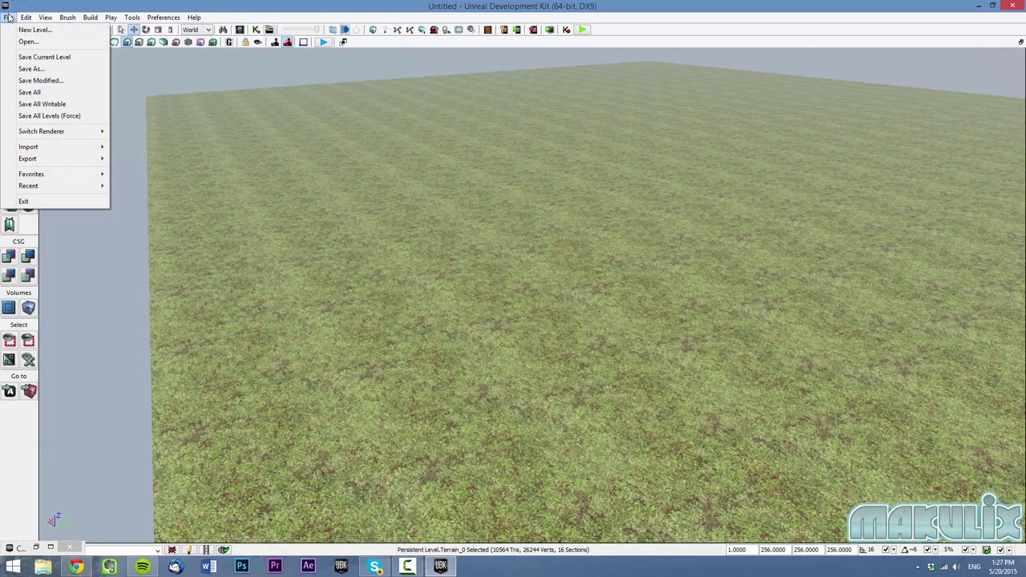
{"action": "left_click", "coordinate": [8, 17]}
{"action": "left_click", "coordinate": [27, 16]}
{"action": "mouse_move", "coordinate": [46, 17]}
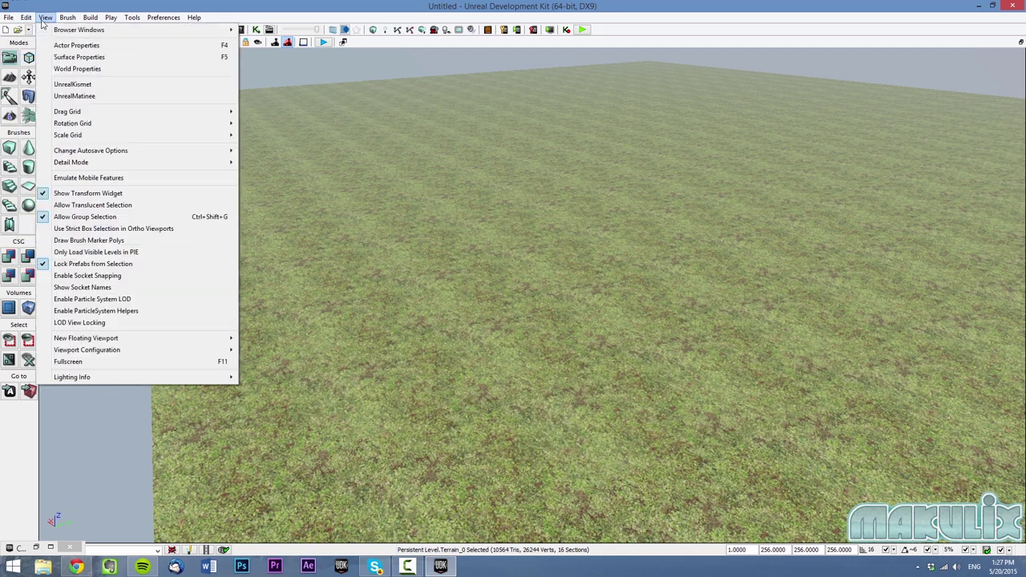
{"action": "left_click", "coordinate": [72, 69]}
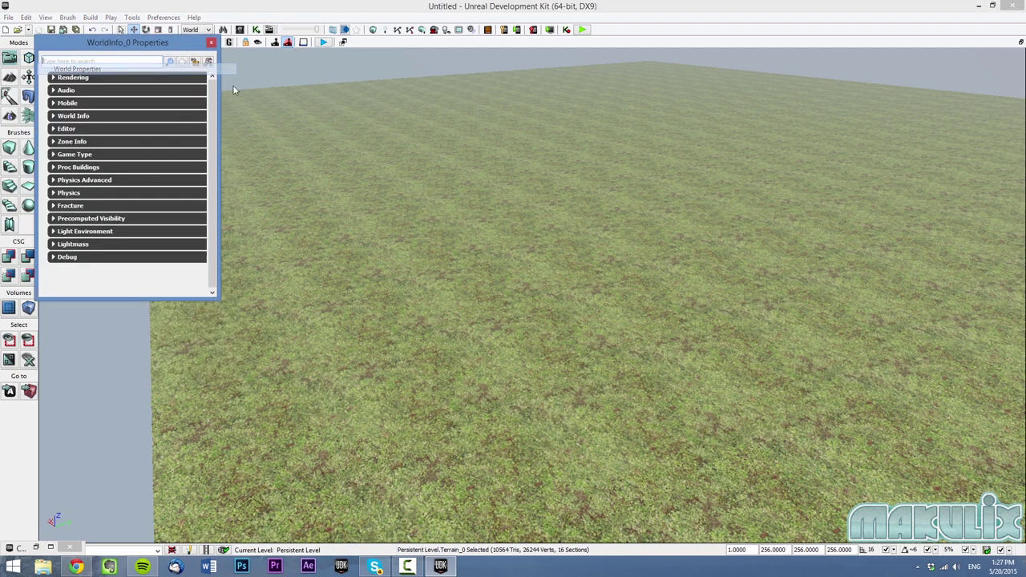
{"action": "left_click_drag", "start_coordinate": [133, 49], "coordinate": [834, 82]}
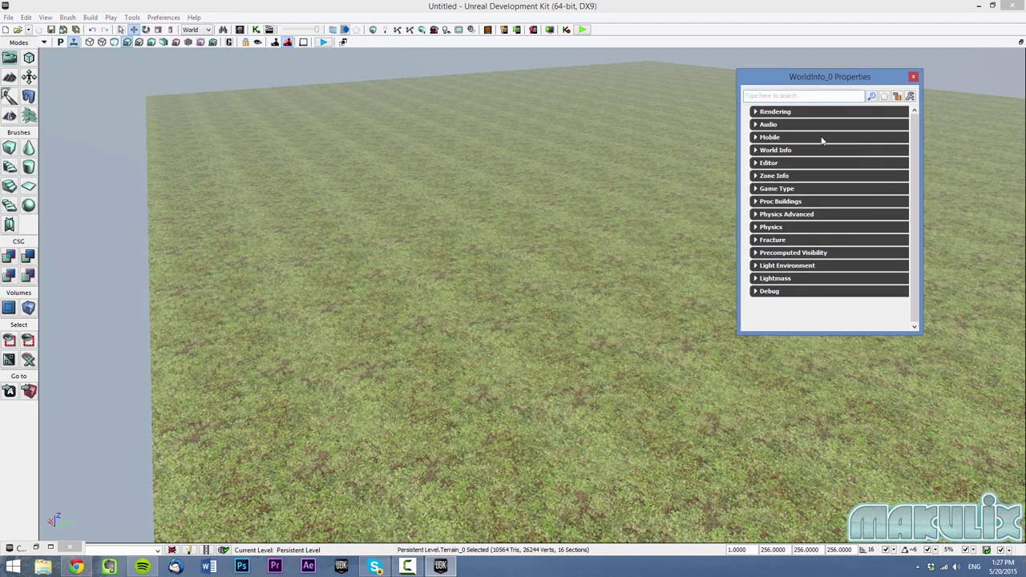
- Set both the Default Game Type and the Game Type For PIE to utgame, then close the world properties
{"action": "left_click", "coordinate": [781, 189]}
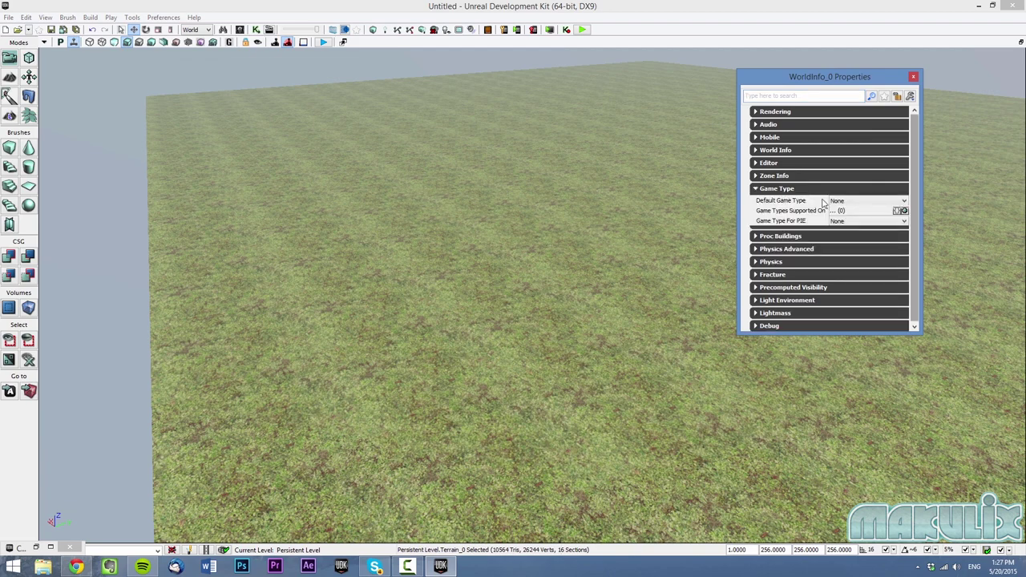
{"action": "left_click", "coordinate": [849, 200]}
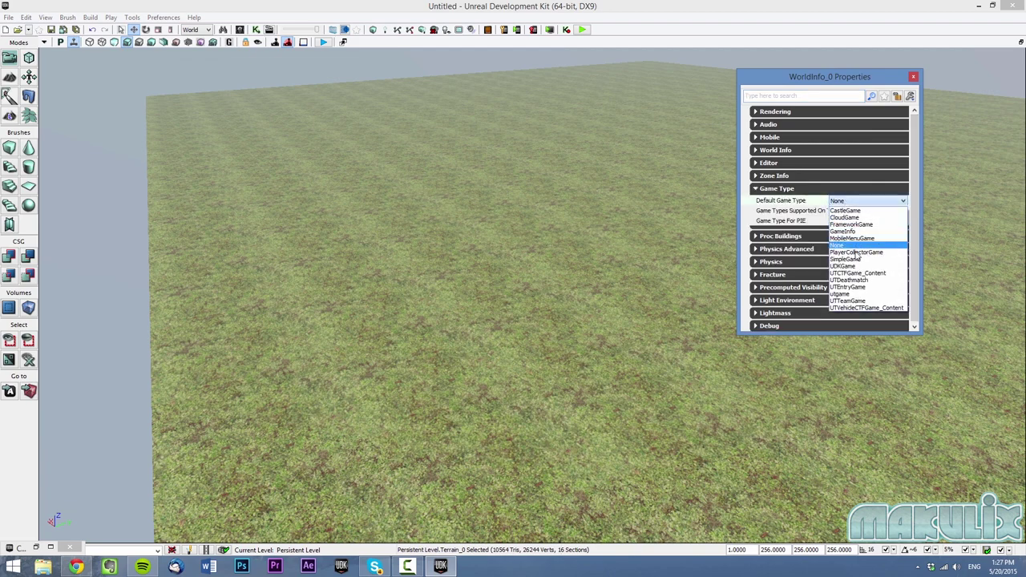
{"action": "left_click", "coordinate": [849, 280]}
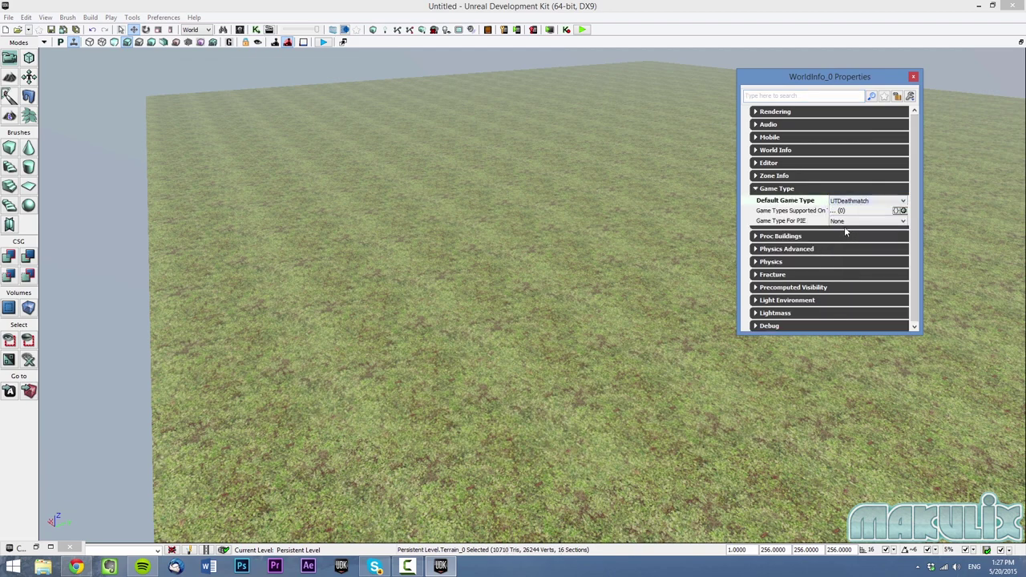
{"action": "left_click", "coordinate": [867, 201]}
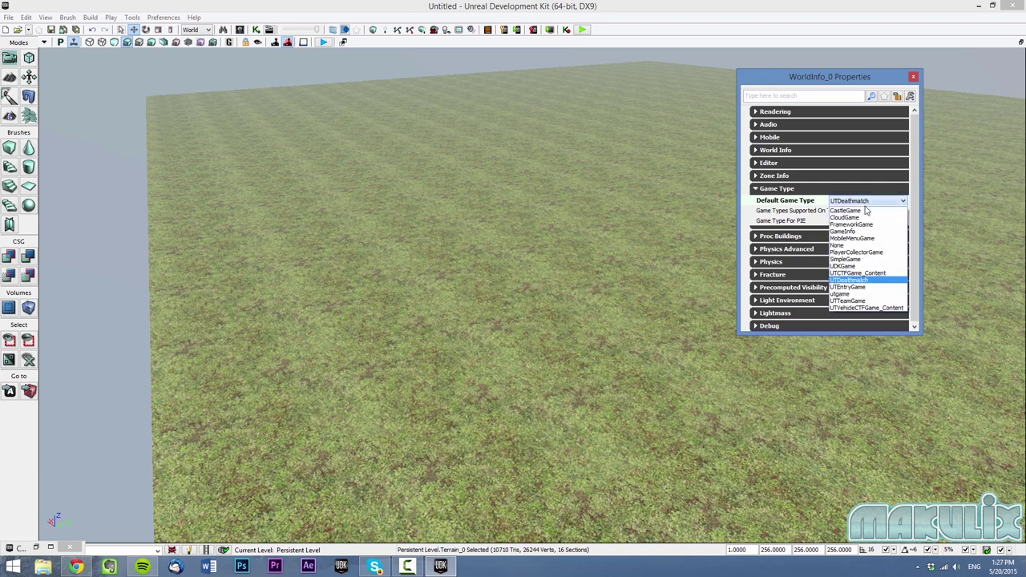
{"action": "left_click", "coordinate": [846, 259]}
{"action": "left_click", "coordinate": [855, 202]}
{"action": "left_click", "coordinate": [846, 294]}
{"action": "left_click", "coordinate": [846, 222]}
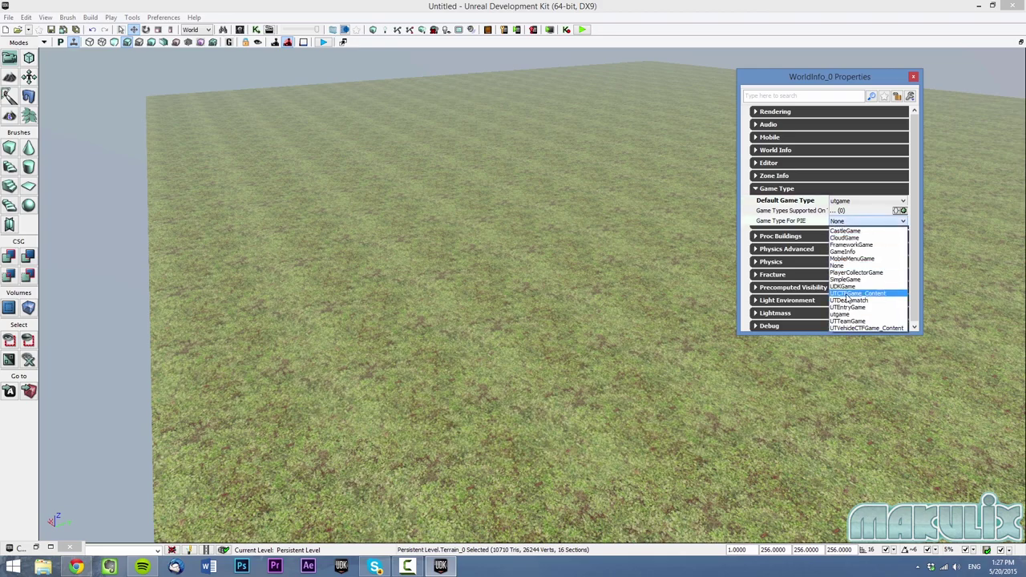
{"action": "left_click", "coordinate": [850, 315]}
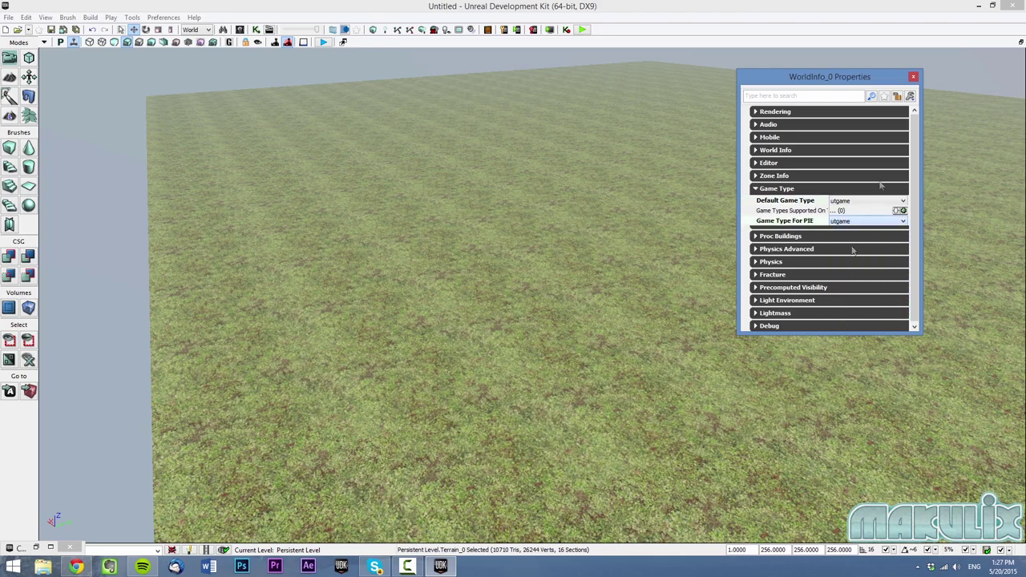
{"action": "left_click", "coordinate": [914, 77]}
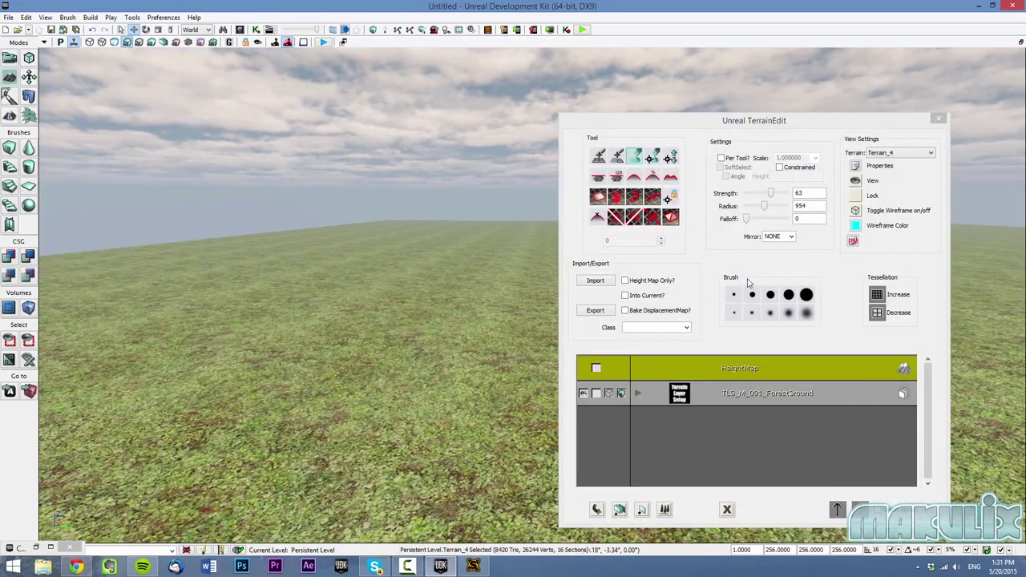
- Close the terrain editor and move the PlayerStart from outside the terrain onto its grassy surface
{"action": "left_click", "coordinate": [938, 119]}
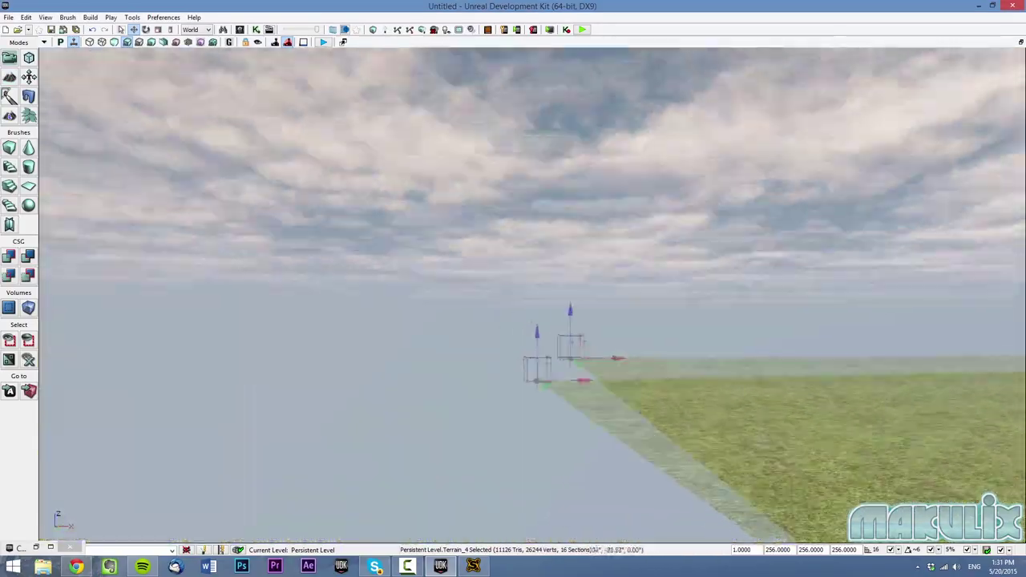
{"action": "right_click_drag", "start_coordinate": [532, 295], "coordinate": [683, 313]}
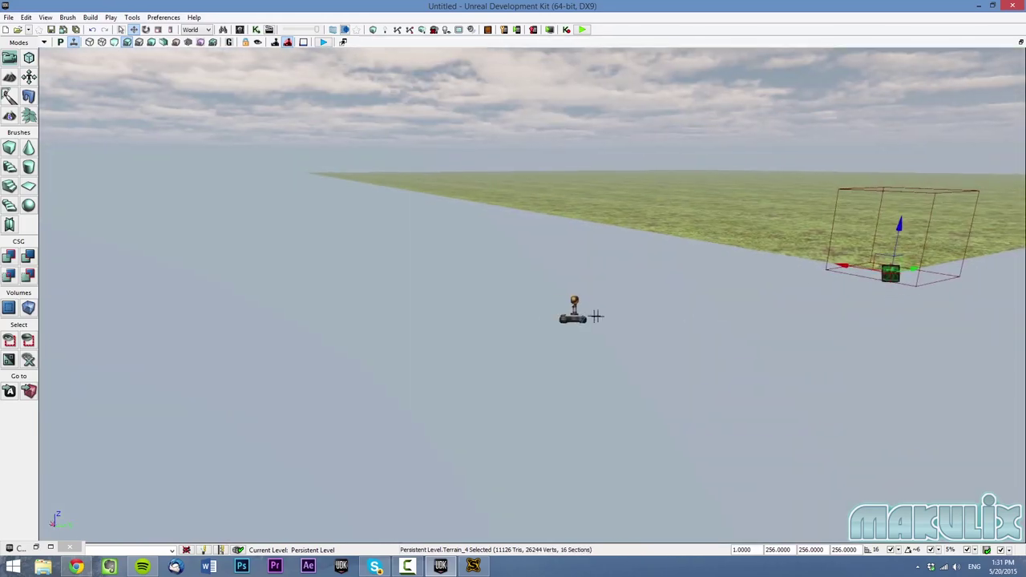
{"action": "left_click", "coordinate": [573, 311]}
{"action": "left_click_drag", "start_coordinate": [608, 308], "coordinate": [942, 250]}
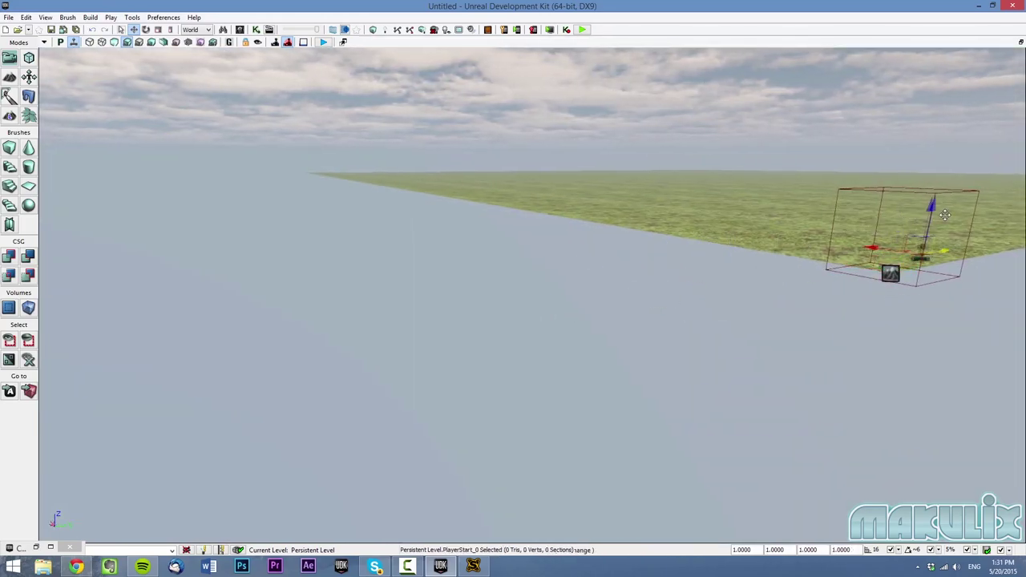
{"action": "right_click_drag", "start_coordinate": [942, 240], "coordinate": [845, 237]}
{"action": "left_click_drag", "start_coordinate": [444, 245], "coordinate": [790, 312]}
{"action": "right_click_drag", "start_coordinate": [789, 313], "coordinate": [852, 290]}
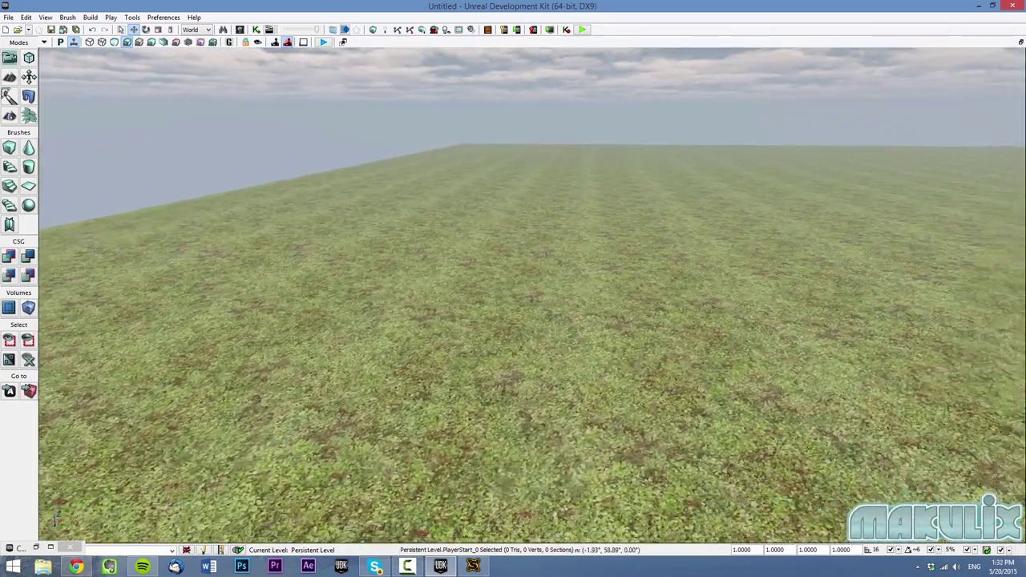
- Enter terrain editing mode and move the TerrainEdit window out of the way so the terrain can be sculpted
{"action": "right_click_drag", "start_coordinate": [605, 233], "coordinate": [577, 266]}
{"action": "left_click", "coordinate": [10, 77]}
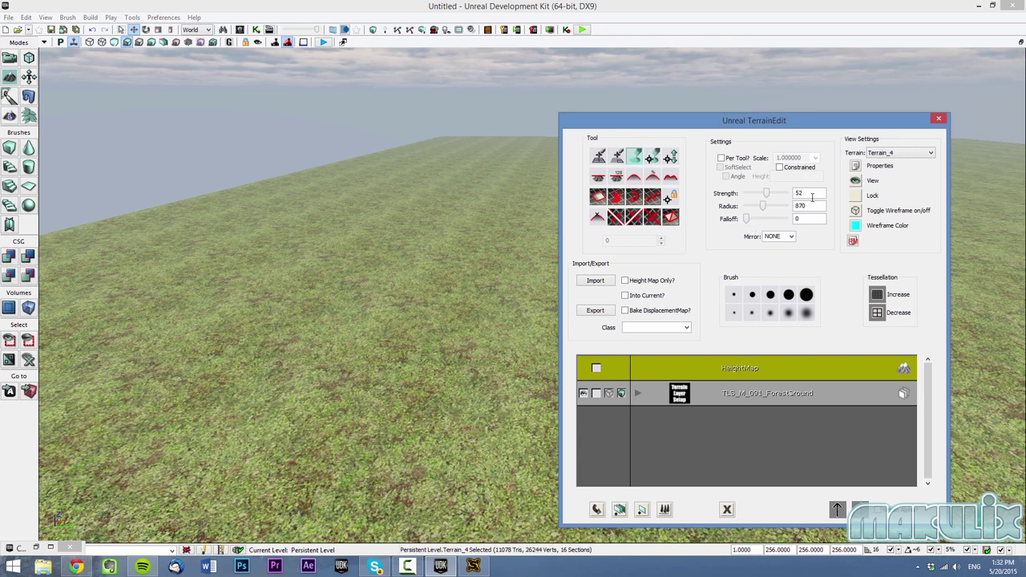
{"action": "left_click", "coordinate": [940, 120]}
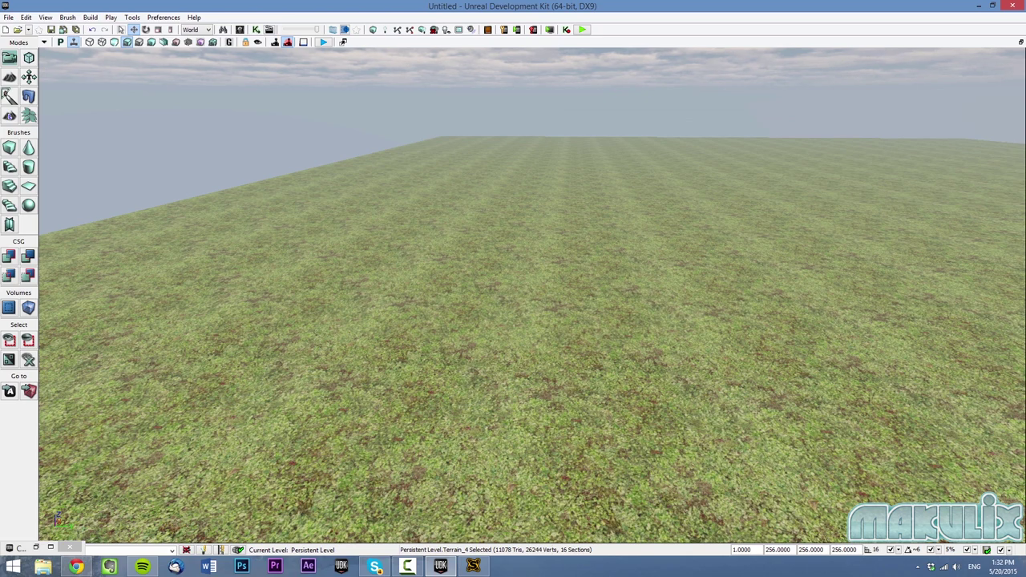
{"action": "left_click", "coordinate": [6, 77]}
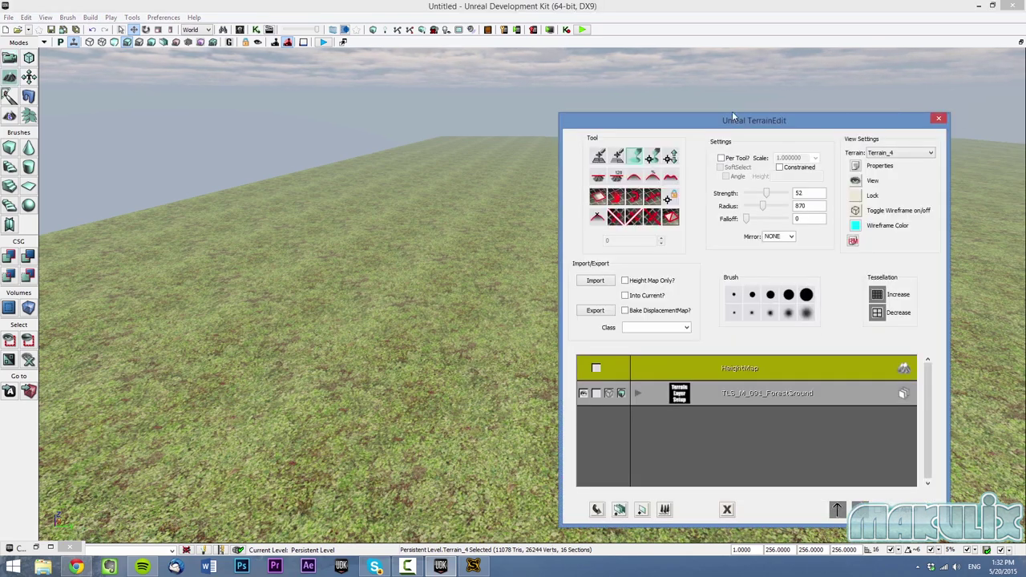
{"action": "left_click_drag", "start_coordinate": [732, 114], "coordinate": [828, 456]}
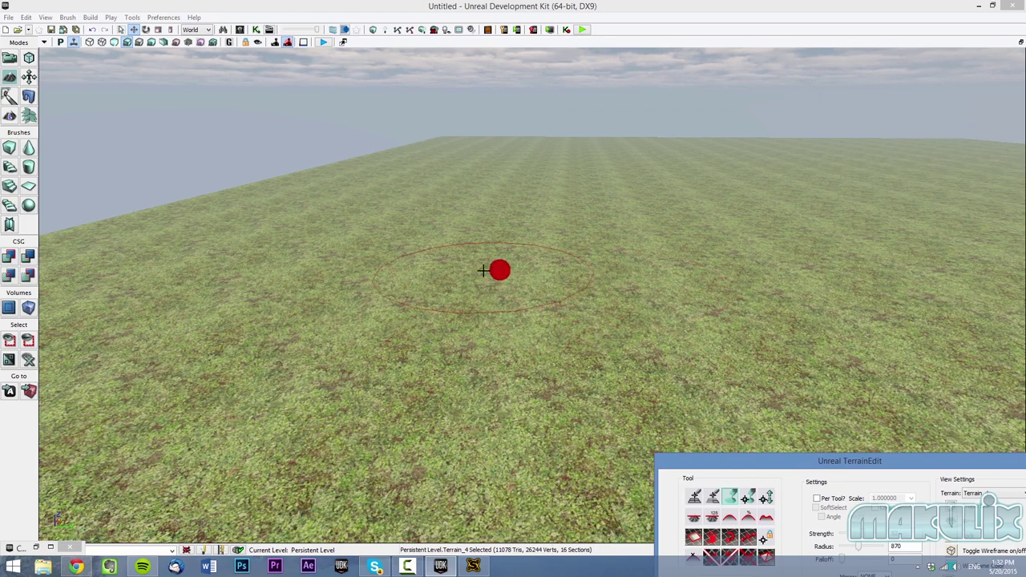
- Raise a hill near the terrain's front edge with the paint tool and extend it backward into a ridge
{"action": "mouse_move", "coordinate": [631, 233]}
{"action": "left_mouse_down", "text": "ctrl"}
{"action": "mouse_move", "coordinate": [553, 265]}
{"action": "mouse_move", "coordinate": [483, 336]}
{"action": "mouse_move", "coordinate": [395, 365]}
{"action": "left_mouse_up", "text": "ctrl"}
{"action": "scroll", "coordinate": [394, 369], "scroll_direction": "down", "scroll_amount": 3}
{"action": "scroll", "coordinate": [394, 374], "scroll_direction": "down", "scroll_amount": 3}
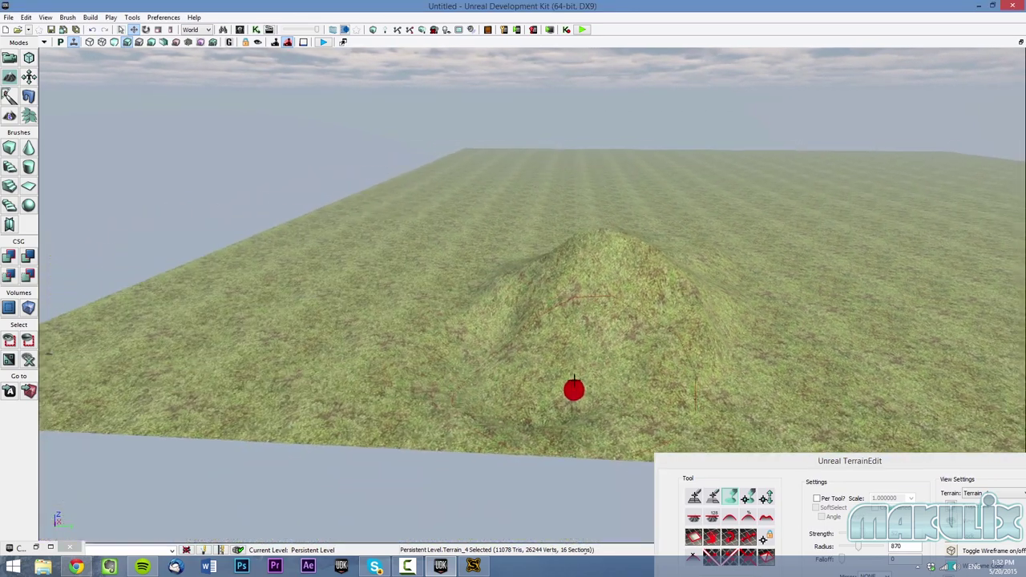
{"action": "mouse_move", "coordinate": [572, 394]}
{"action": "left_mouse_down", "text": "ctrl"}
{"action": "mouse_move", "coordinate": [513, 365]}
{"action": "mouse_move", "coordinate": [548, 301]}
{"action": "mouse_move", "coordinate": [611, 226]}
{"action": "left_mouse_up", "text": "ctrl"}
{"action": "key", "text": "Up"}
{"action": "key", "text": "Right"}
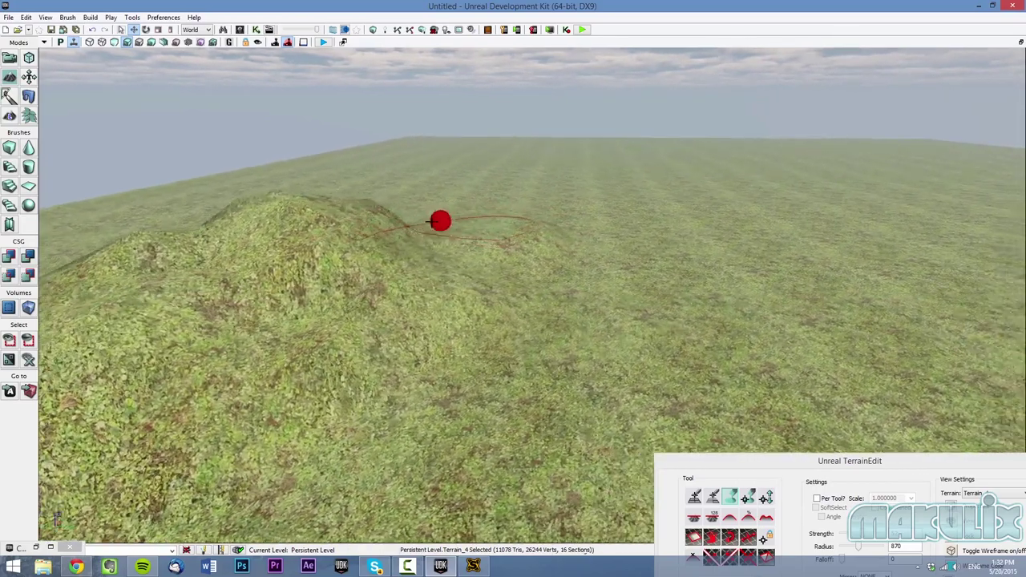
{"action": "key", "text": "Down"}
{"action": "mouse_move", "coordinate": [418, 218]}
{"action": "left_mouse_down", "text": "ctrl"}
{"action": "mouse_move", "coordinate": [435, 235]}
{"action": "mouse_move", "coordinate": [441, 208]}
{"action": "mouse_move", "coordinate": [470, 202]}
{"action": "left_mouse_up", "text": "ctrl"}
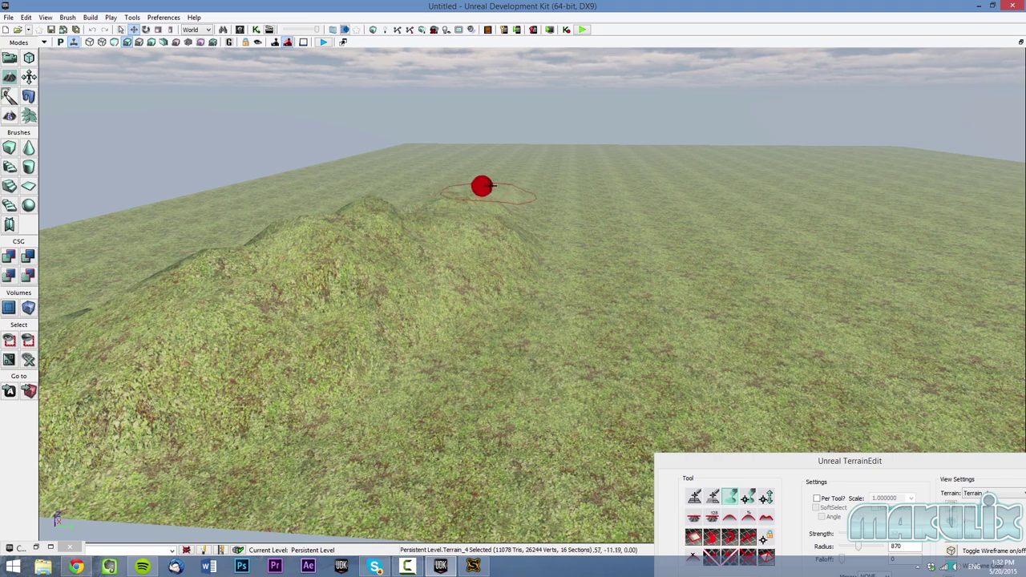
{"action": "mouse_move", "coordinate": [506, 170]}
{"action": "left_mouse_down", "text": "ctrl"}
{"action": "mouse_move", "coordinate": [474, 198]}
{"action": "mouse_move", "coordinate": [420, 219]}
{"action": "left_mouse_up", "text": "ctrl"}
- Raise more hills beside the first ridge, along the terrain's edge and in the distance to form valleys between them
{"action": "key", "text": "Left"}
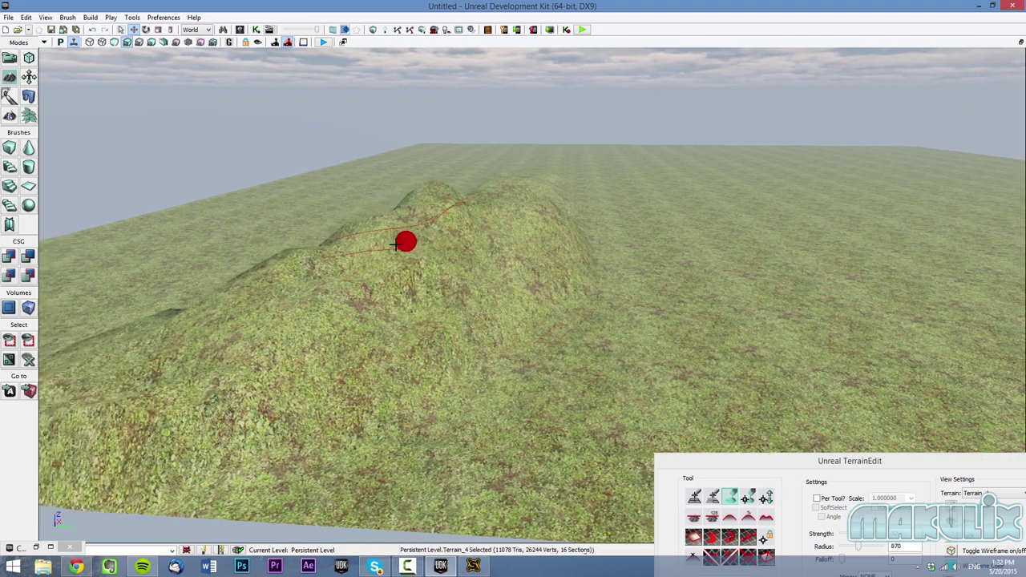
{"action": "key", "text": "Left"}
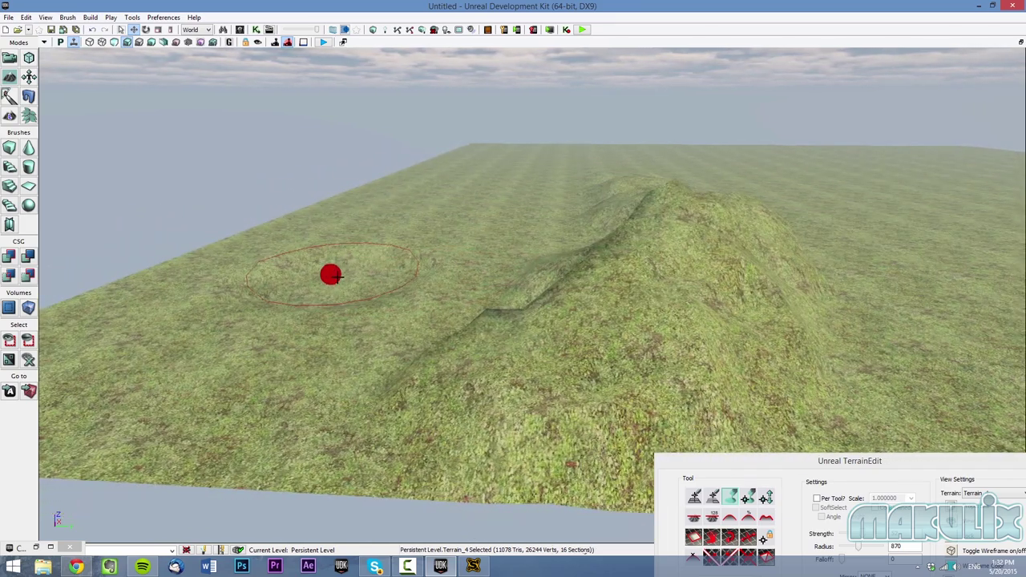
{"action": "key", "text": "Left"}
{"action": "key", "text": "Left"}
{"action": "mouse_move", "coordinate": [408, 286]}
{"action": "left_mouse_down", "text": "ctrl"}
{"action": "mouse_move", "coordinate": [197, 305]}
{"action": "mouse_move", "coordinate": [341, 219]}
{"action": "left_mouse_up", "text": "ctrl"}
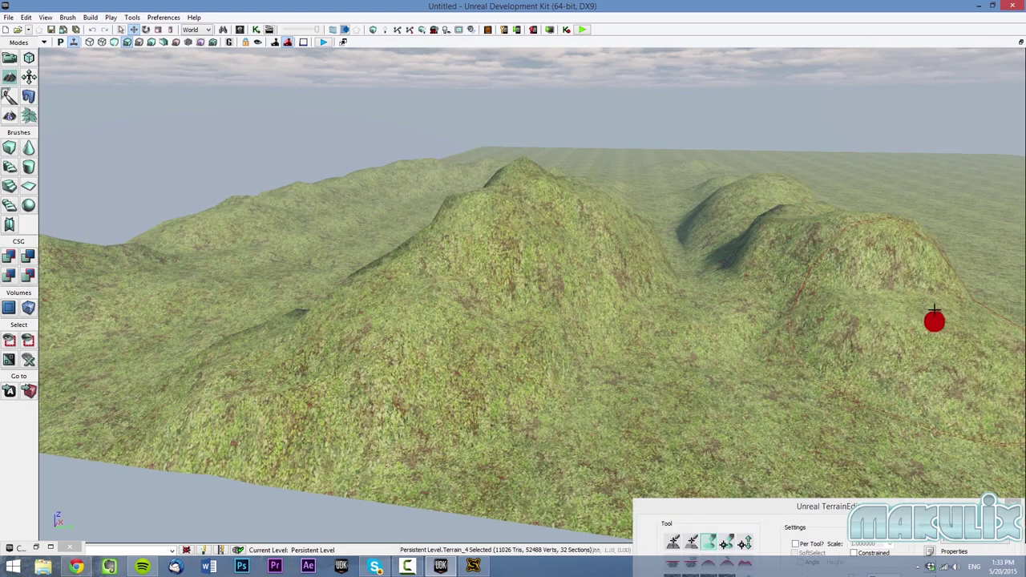
{"action": "key", "text": "Right"}
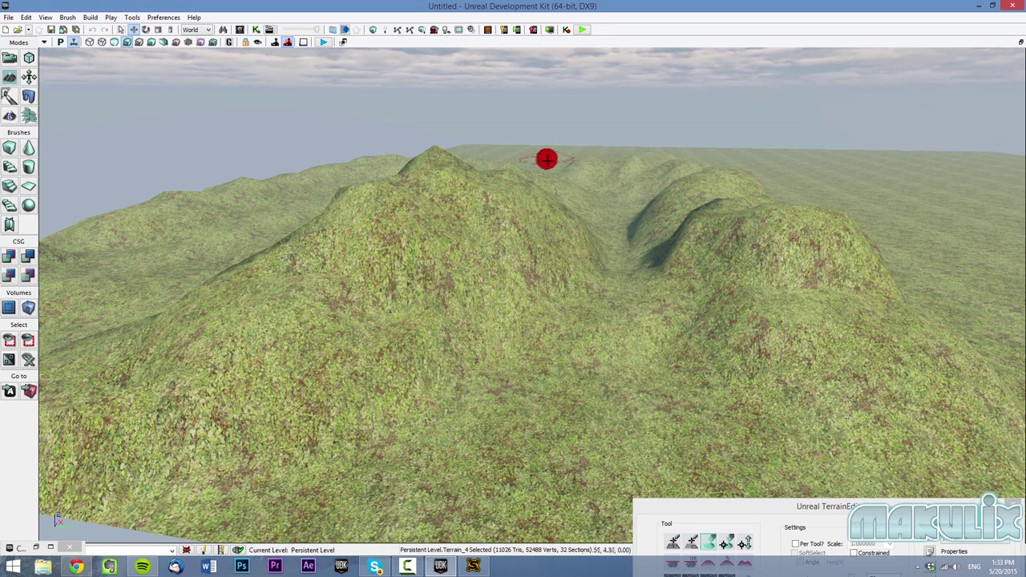
{"action": "key", "text": "Right"}
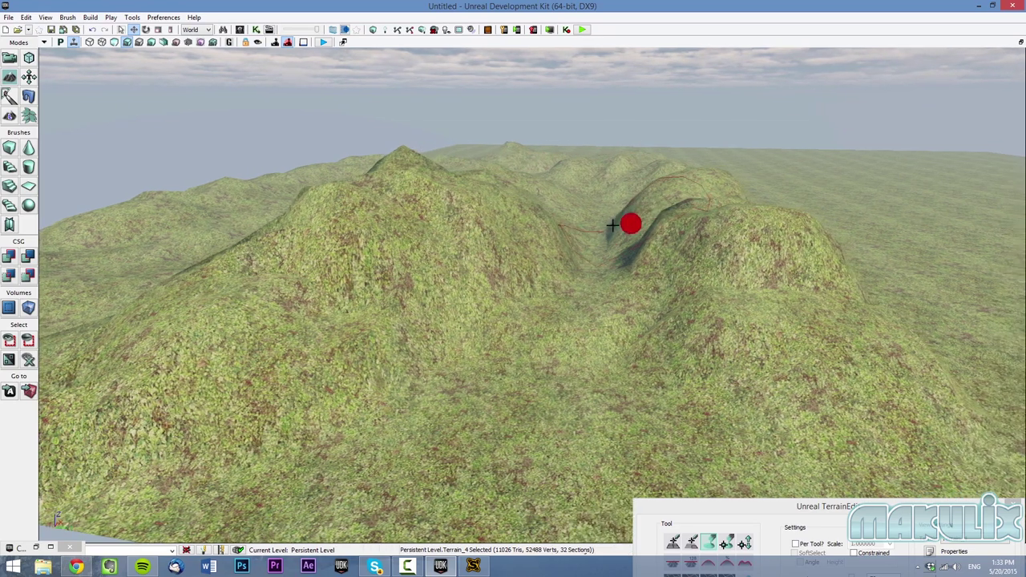
{"action": "key", "text": "Left"}
{"action": "key", "text": "Up"}
{"action": "key", "text": "Left"}
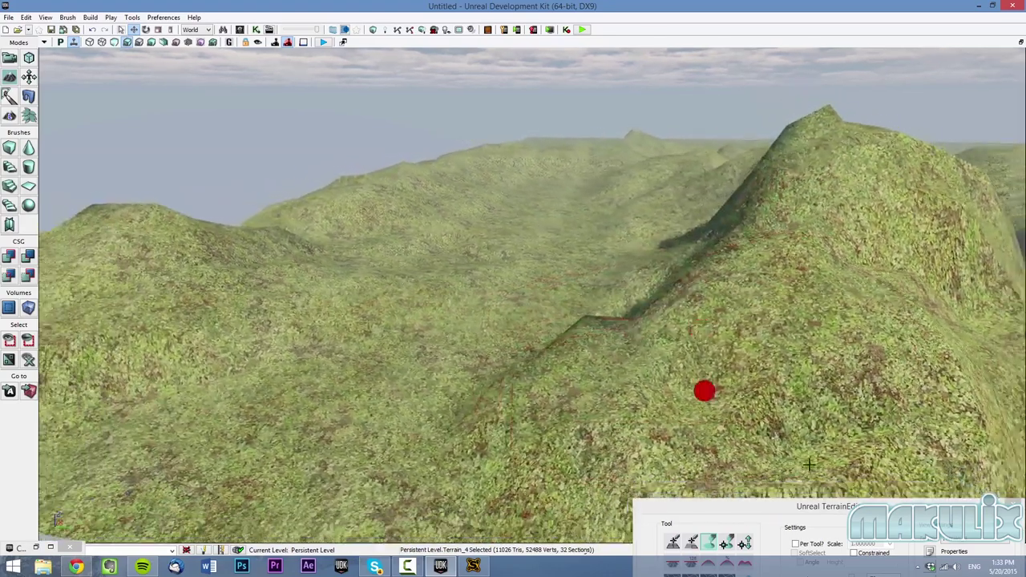
{"action": "key", "text": "Down"}
{"action": "key", "text": "Right"}
- Bring TerrainEdit fully into view, search all assets for "sand", filter to Materials, and select M_Sand_Master_VertPaint
{"action": "left_click_drag", "start_coordinate": [795, 505], "coordinate": [738, 102]}
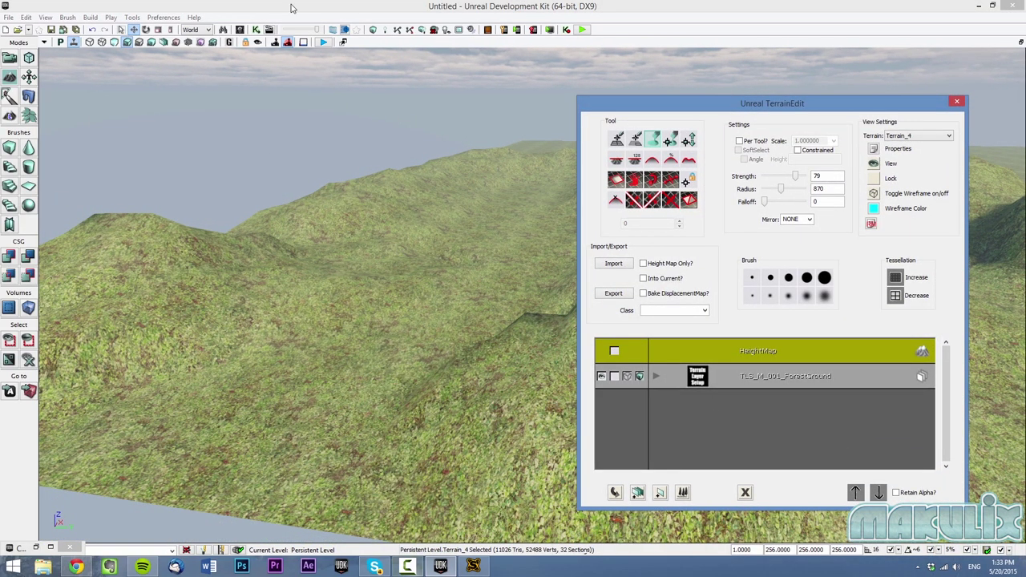
{"action": "left_click", "coordinate": [51, 547]}
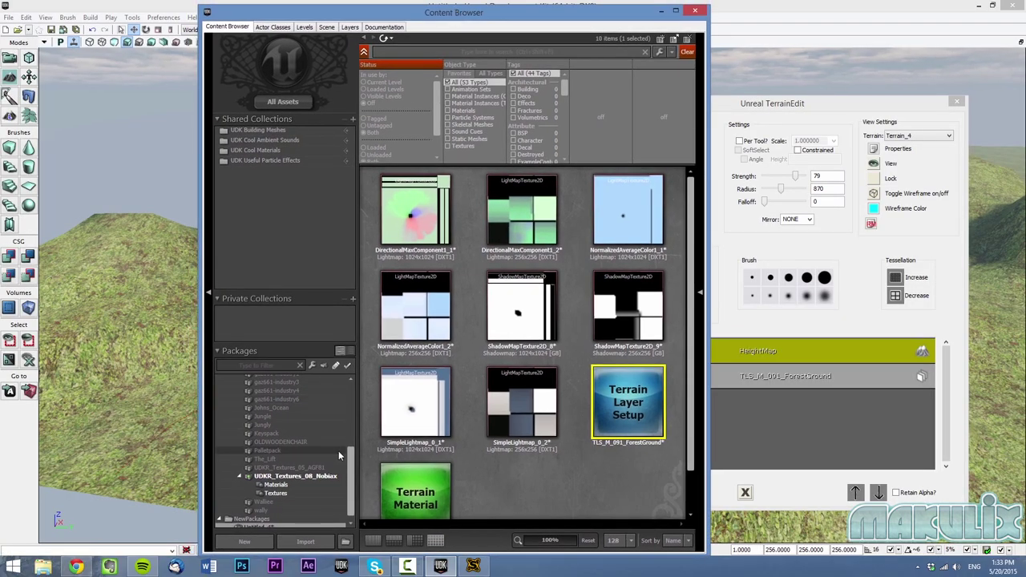
{"action": "left_click", "coordinate": [304, 102]}
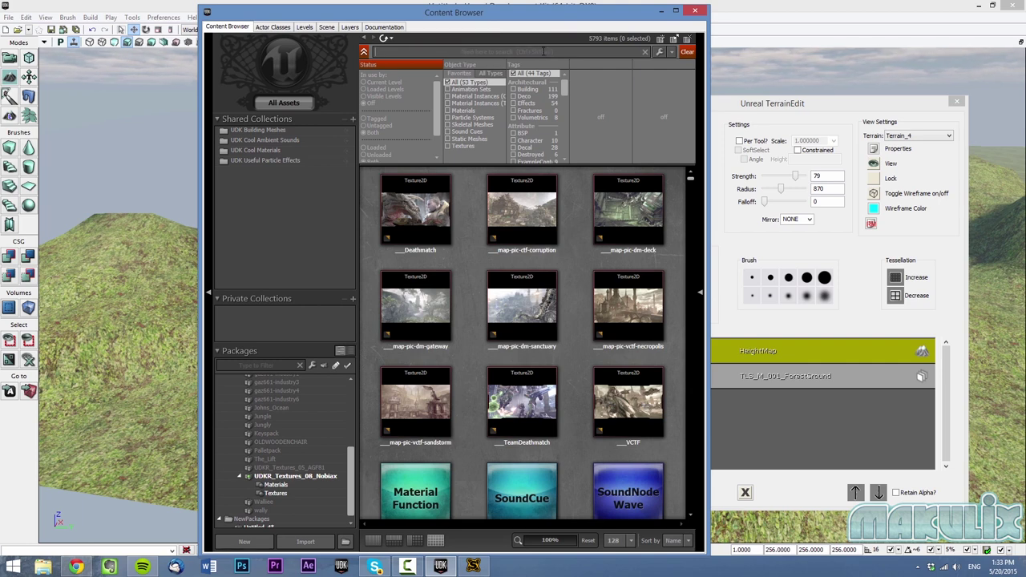
{"action": "type", "text": "sand"}
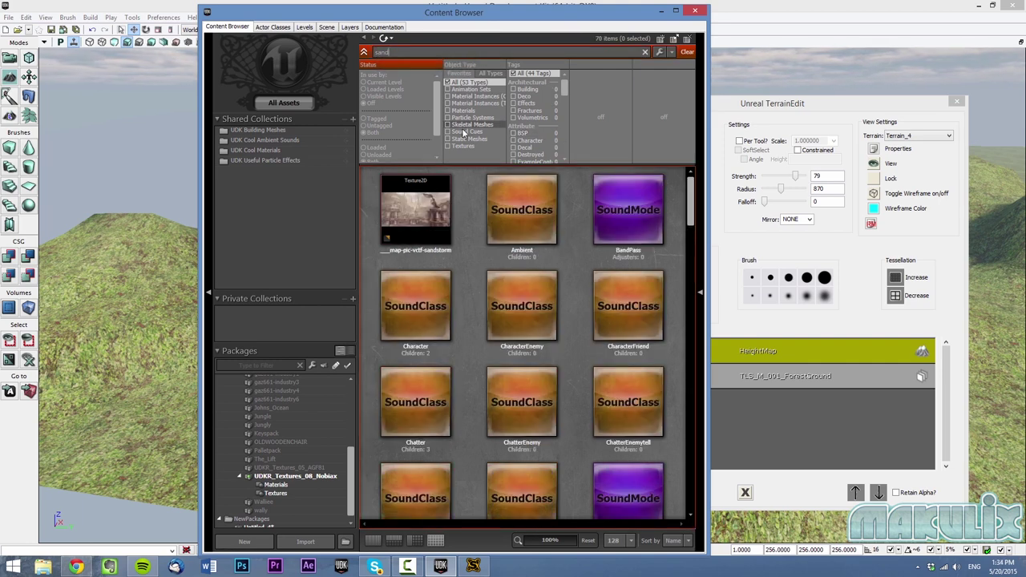
{"action": "left_click", "coordinate": [463, 109]}
{"action": "left_click", "coordinate": [383, 209]}
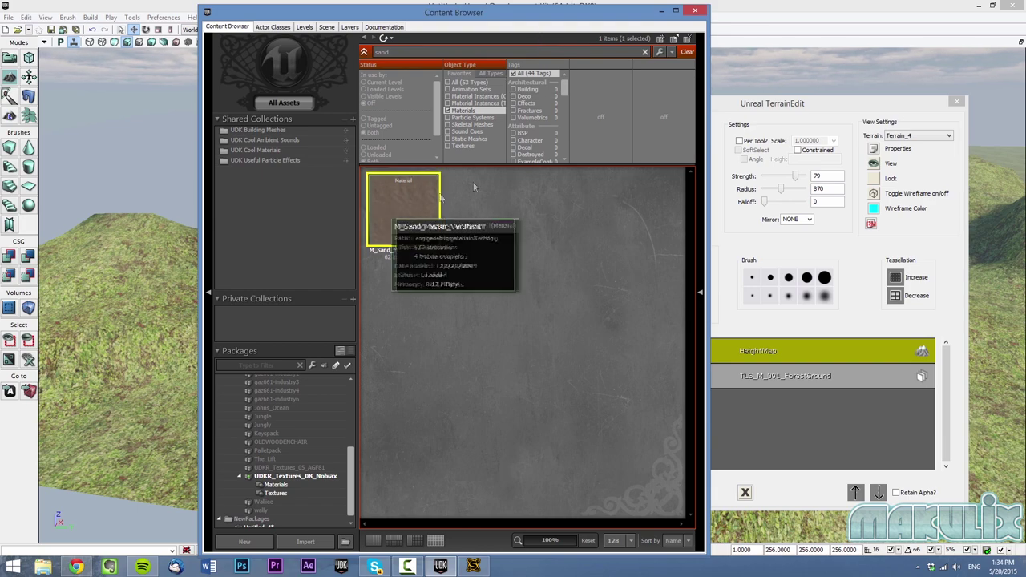
- Put the Content Browser away and add an auto-created terrain setup layer from the selected sand material
{"action": "left_click", "coordinate": [663, 11]}
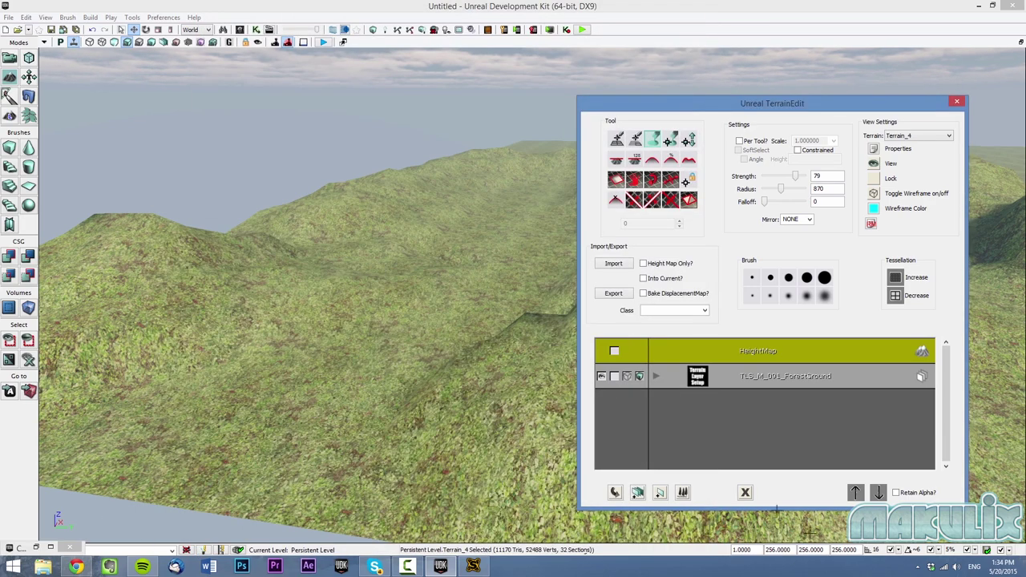
{"action": "right_click", "coordinate": [716, 425]}
{"action": "left_click", "coordinate": [721, 438]}
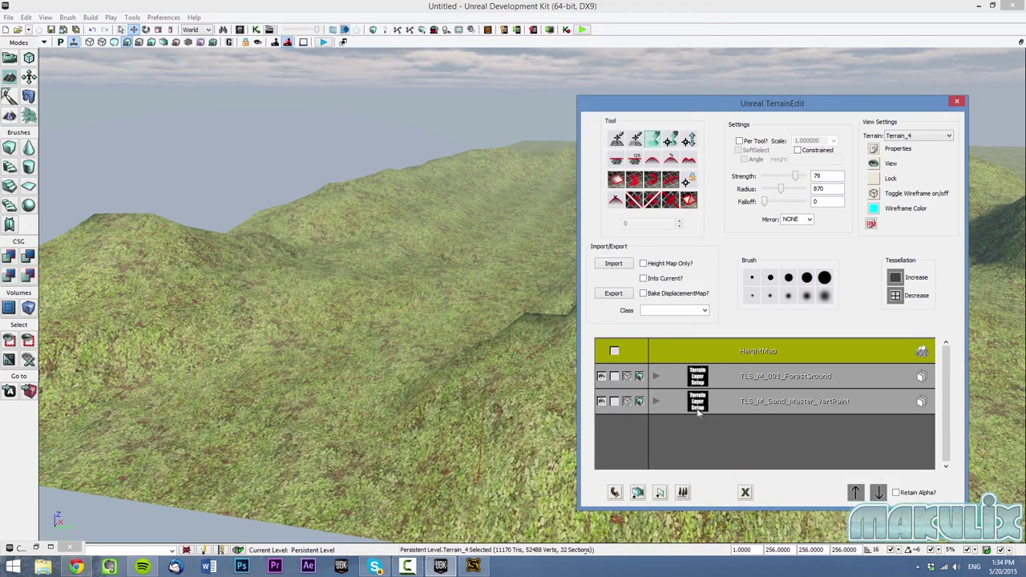
- Select the TLS_M_Sand_Master_VertPaint layer in TerrainEdit and paint sand along the floor of the valley beside the tall ridge
{"action": "left_click", "coordinate": [606, 403]}
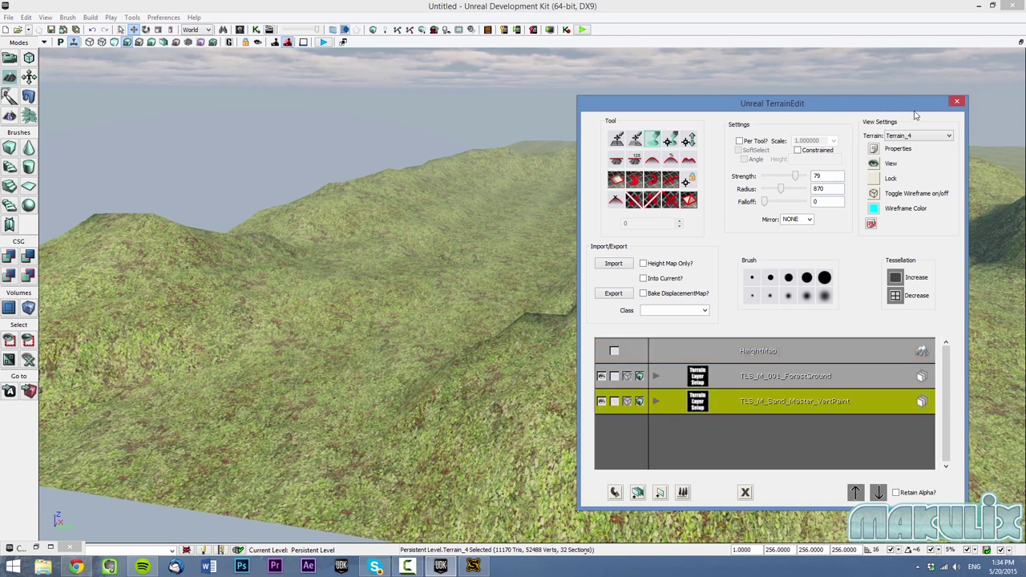
{"action": "left_click", "coordinate": [955, 103]}
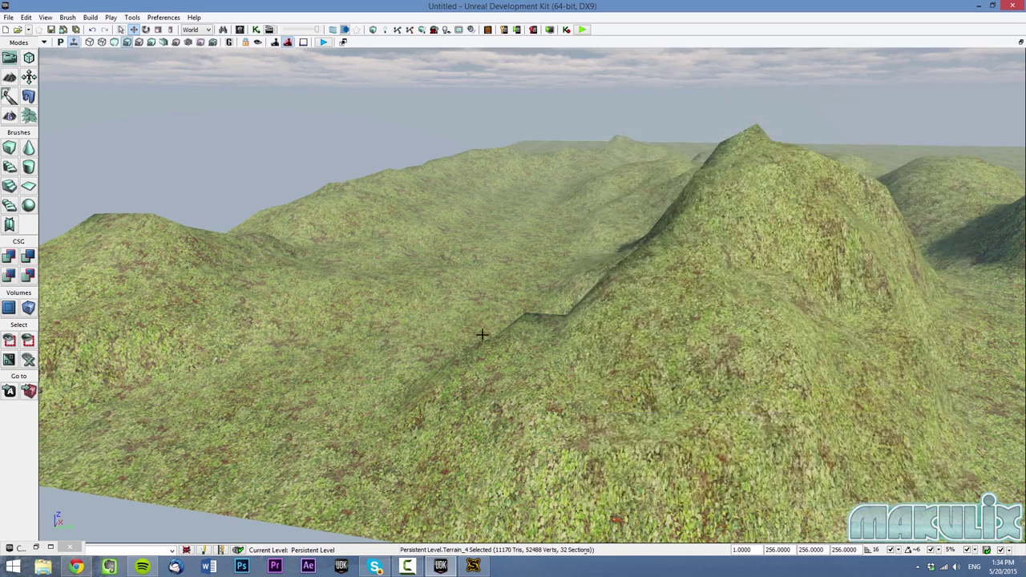
{"action": "left_click", "coordinate": [9, 78]}
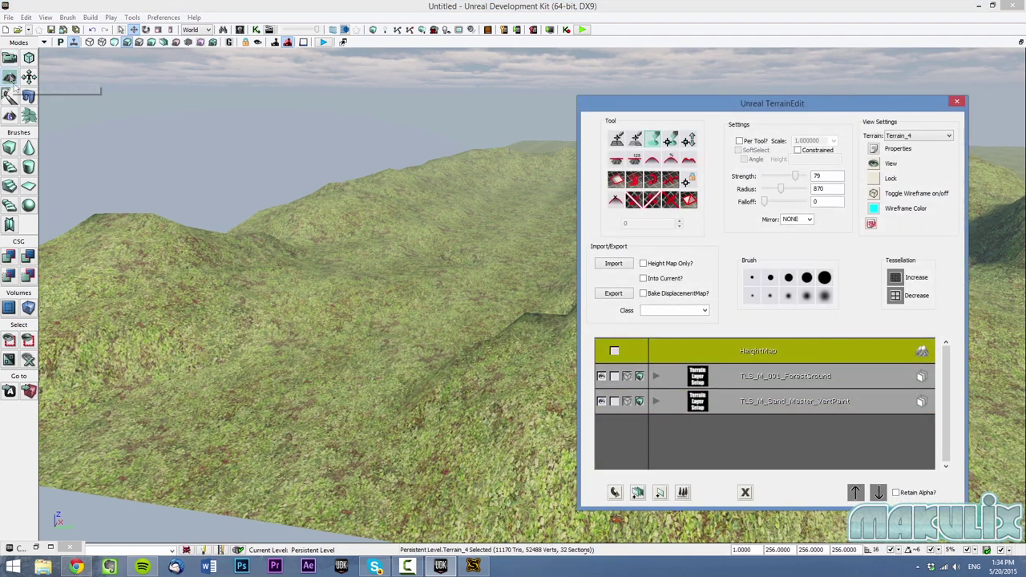
{"action": "left_click", "coordinate": [602, 403]}
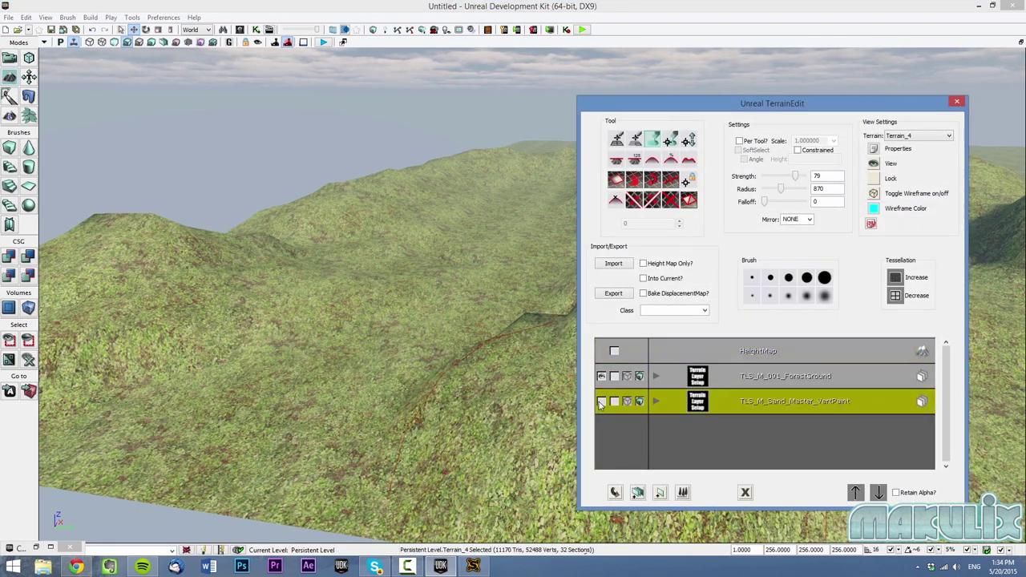
{"action": "left_click_drag", "start_coordinate": [746, 104], "coordinate": [926, 386]}
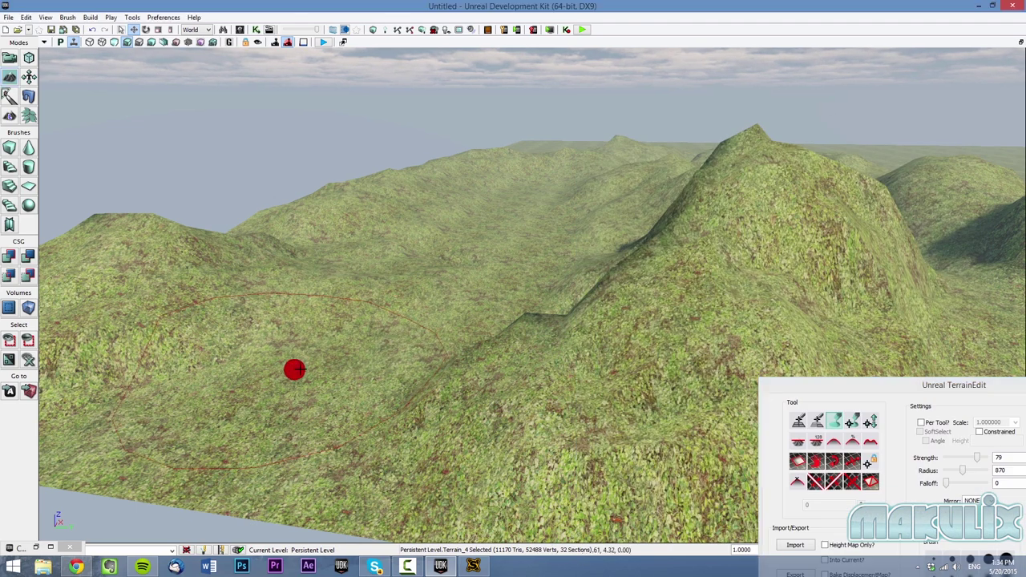
{"action": "mouse_move", "coordinate": [355, 350]}
{"action": "left_mouse_down", "text": "ctrl"}
{"action": "mouse_move", "coordinate": [294, 370]}
{"action": "mouse_move", "coordinate": [406, 299]}
{"action": "mouse_move", "coordinate": [506, 195]}
{"action": "mouse_move", "coordinate": [456, 289]}
{"action": "mouse_move", "coordinate": [509, 201]}
{"action": "mouse_move", "coordinate": [546, 173]}
{"action": "mouse_move", "coordinate": [582, 175]}
{"action": "left_mouse_up", "text": "ctrl"}
- Paint sand through the valley on the tall ridge's other side and over the hills behind it, using brush strengths 15 and 22
{"action": "key", "text": "Right"}
{"action": "key", "text": "Right"}
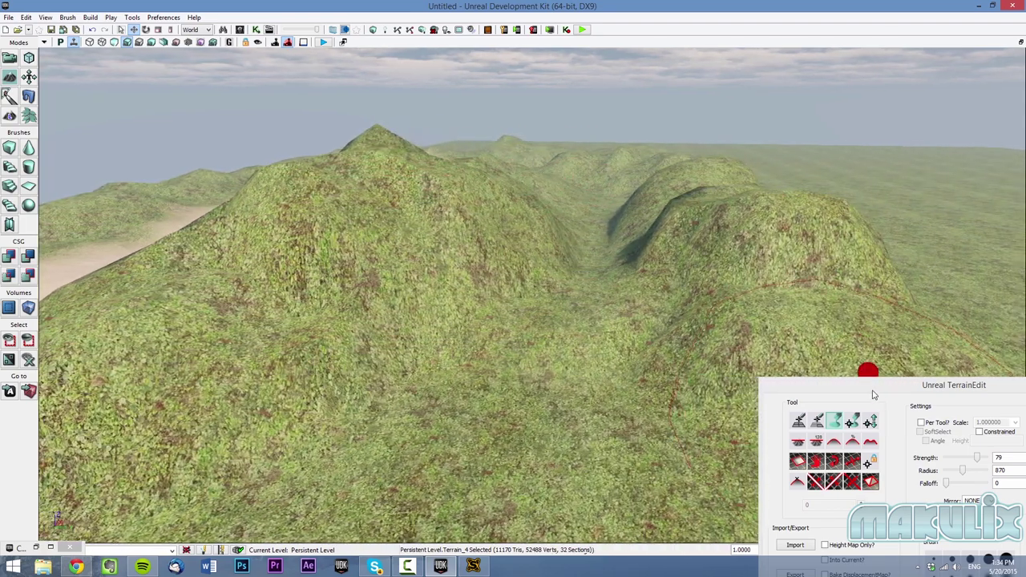
{"action": "left_click_drag", "start_coordinate": [873, 393], "coordinate": [790, 302]}
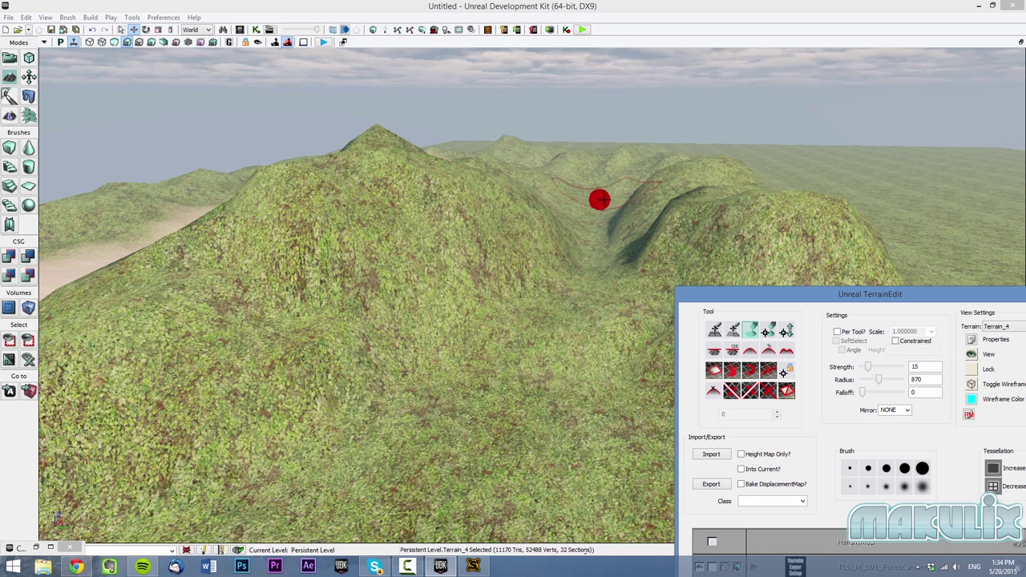
{"action": "mouse_move", "coordinate": [599, 199]}
{"action": "left_mouse_down", "text": "ctrl"}
{"action": "mouse_move", "coordinate": [611, 222]}
{"action": "mouse_move", "coordinate": [603, 249]}
{"action": "left_mouse_up", "text": "ctrl"}
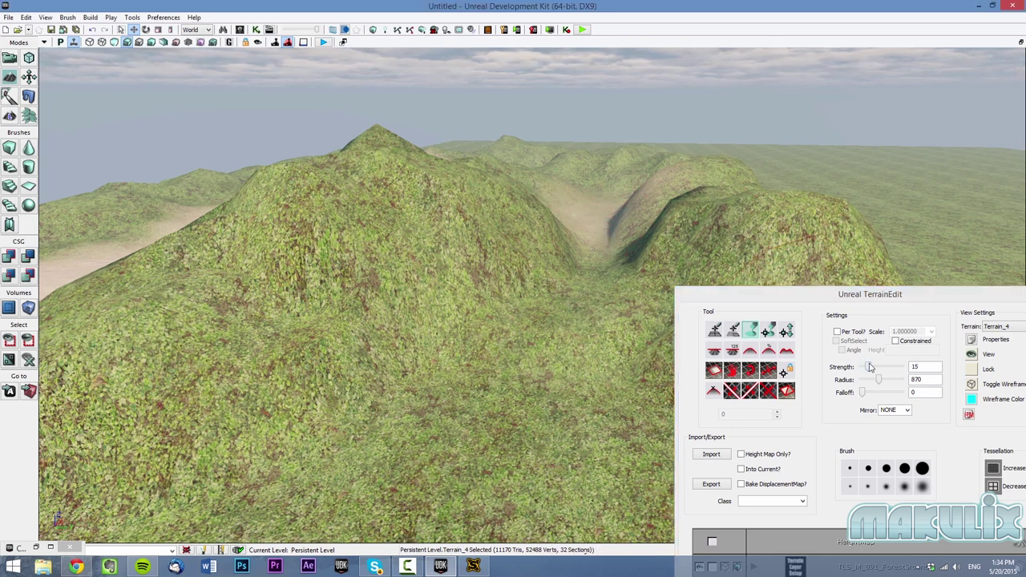
{"action": "left_click_drag", "start_coordinate": [871, 368], "coordinate": [874, 367]}
{"action": "mouse_move", "coordinate": [601, 230]}
{"action": "left_mouse_down", "text": "ctrl"}
{"action": "mouse_move", "coordinate": [587, 306]}
{"action": "mouse_move", "coordinate": [520, 414]}
{"action": "mouse_move", "coordinate": [584, 314]}
{"action": "mouse_move", "coordinate": [600, 238]}
{"action": "left_mouse_up", "text": "ctrl"}
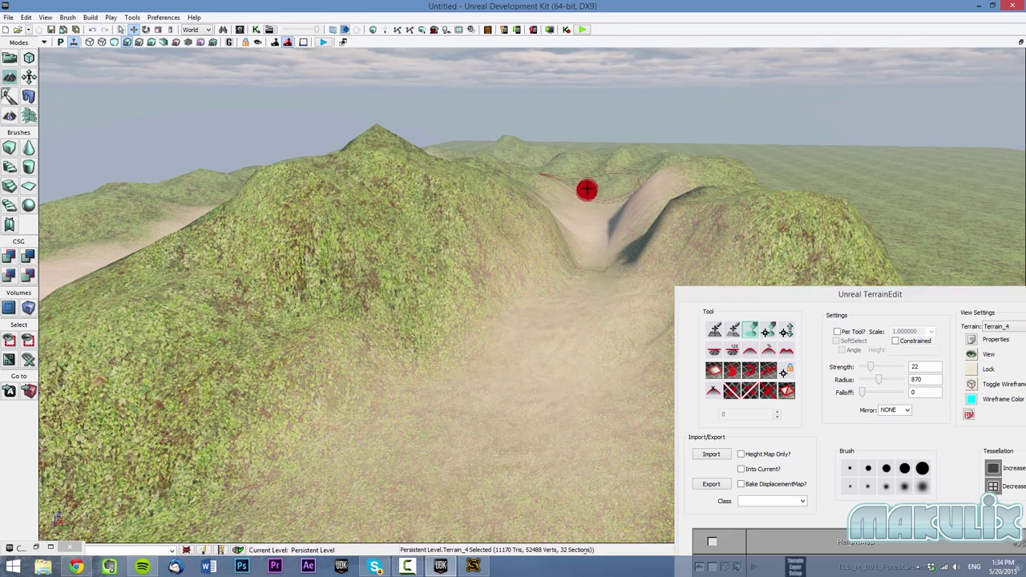
{"action": "left_click_drag", "start_coordinate": [587, 189], "coordinate": [577, 178], "text": "ctrl"}
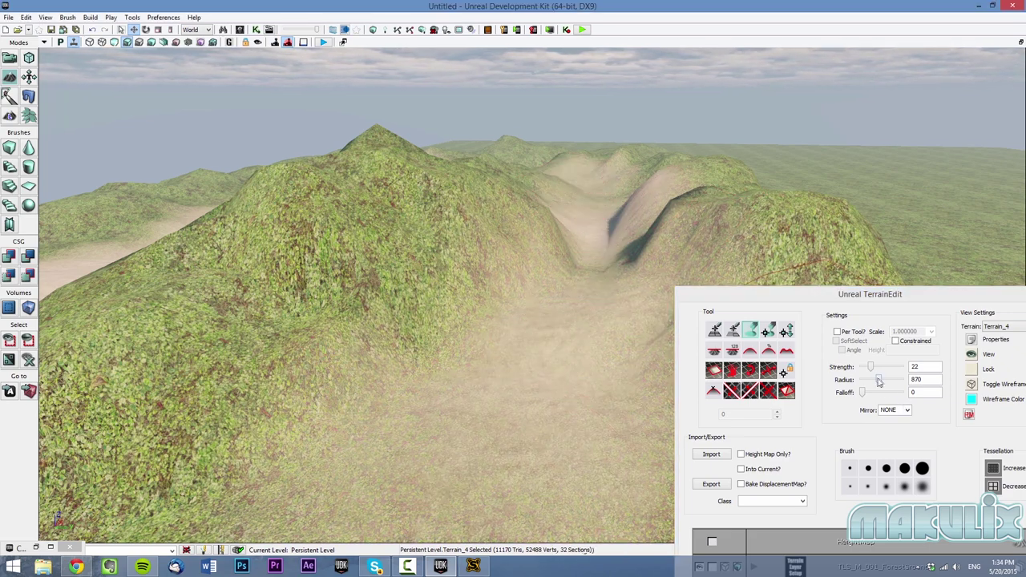
- Set the brush radius to 281 and strength to 60, and paint a denser sand path along the foreground valley floor
{"action": "left_click_drag", "start_coordinate": [879, 382], "coordinate": [867, 385]}
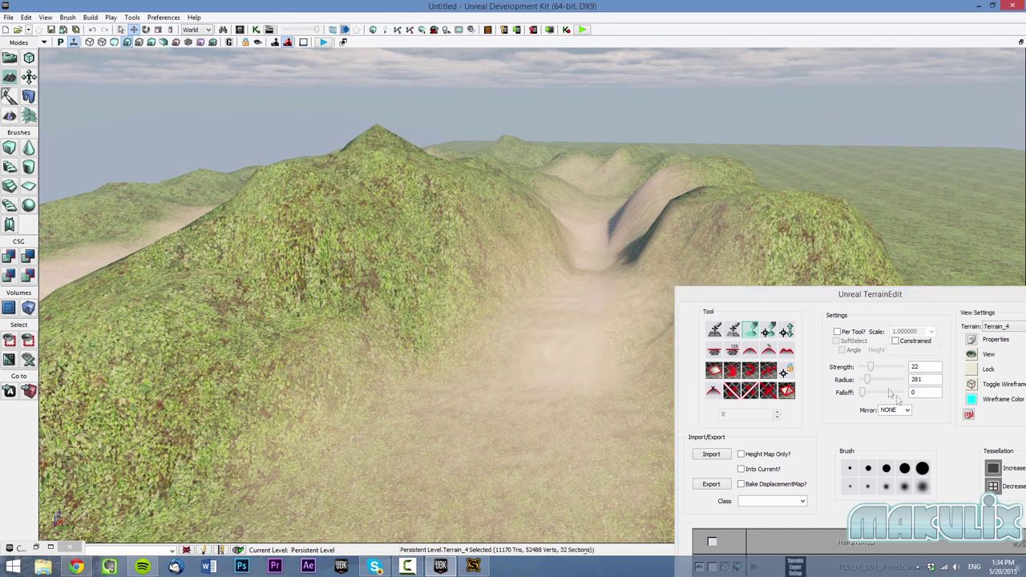
{"action": "left_click_drag", "start_coordinate": [871, 369], "coordinate": [885, 368]}
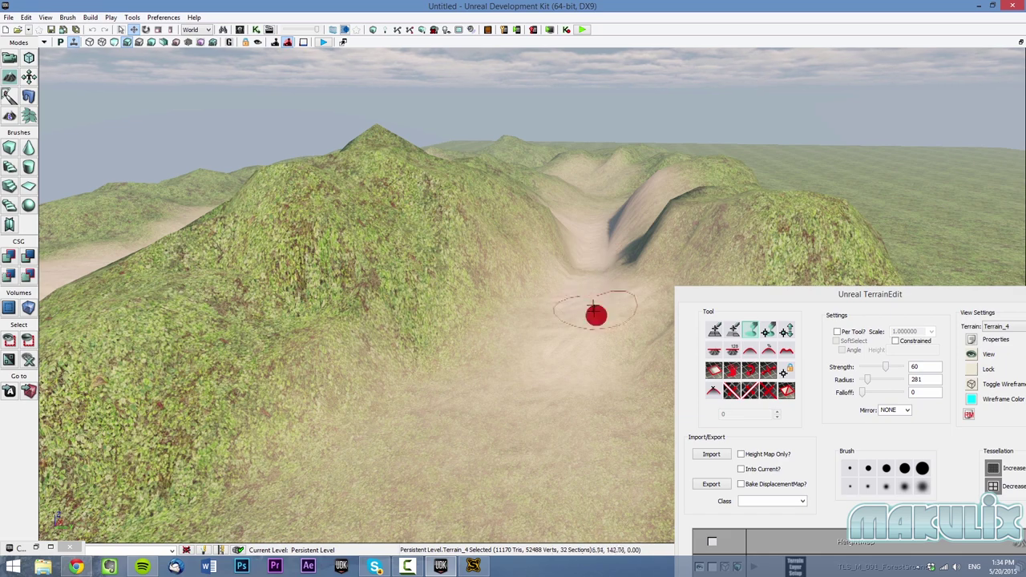
{"action": "mouse_move", "coordinate": [479, 467]}
{"action": "left_mouse_down", "text": "ctrl"}
{"action": "mouse_move", "coordinate": [453, 470]}
{"action": "mouse_move", "coordinate": [481, 405]}
{"action": "mouse_move", "coordinate": [518, 481]}
{"action": "mouse_move", "coordinate": [558, 353]}
{"action": "left_mouse_up", "text": "ctrl"}
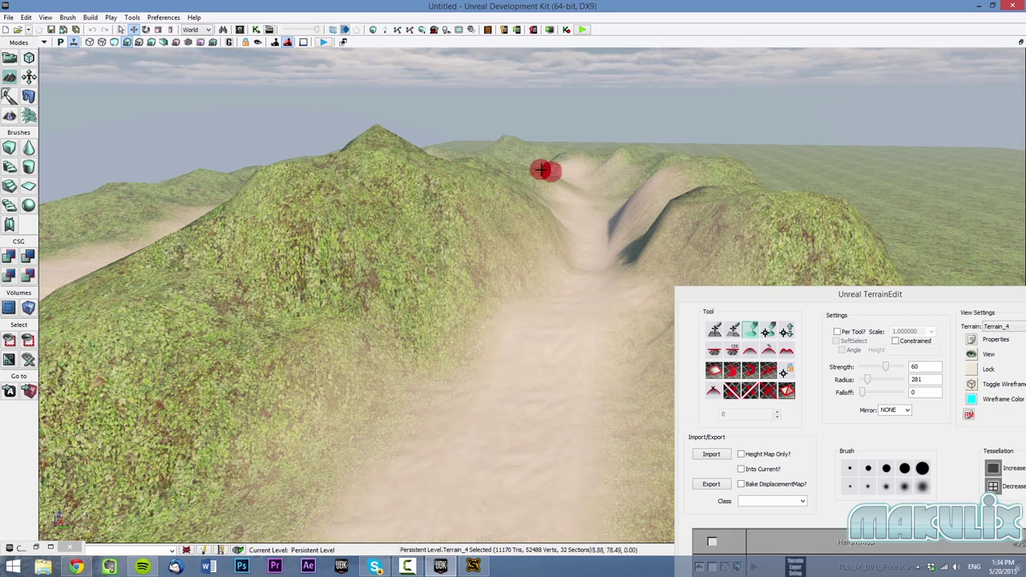
- Look over both sand-painted valleys from the terrain's front edge and close TerrainEdit
{"action": "middle_click_drag", "start_coordinate": [462, 321], "coordinate": [699, 204]}
{"action": "right_click_drag", "start_coordinate": [699, 204], "coordinate": [815, 167]}
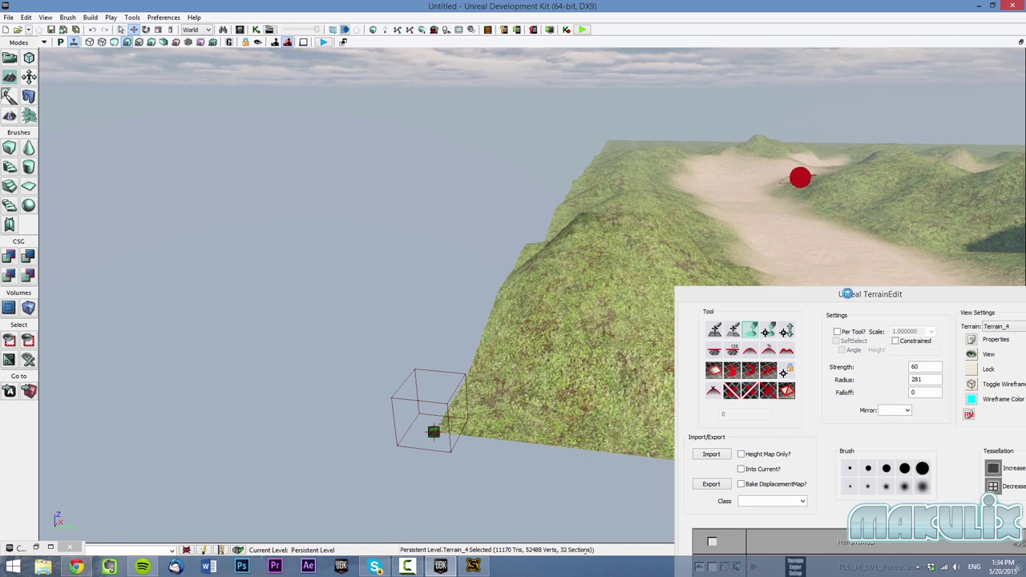
{"action": "left_click_drag", "start_coordinate": [838, 295], "coordinate": [883, 295]}
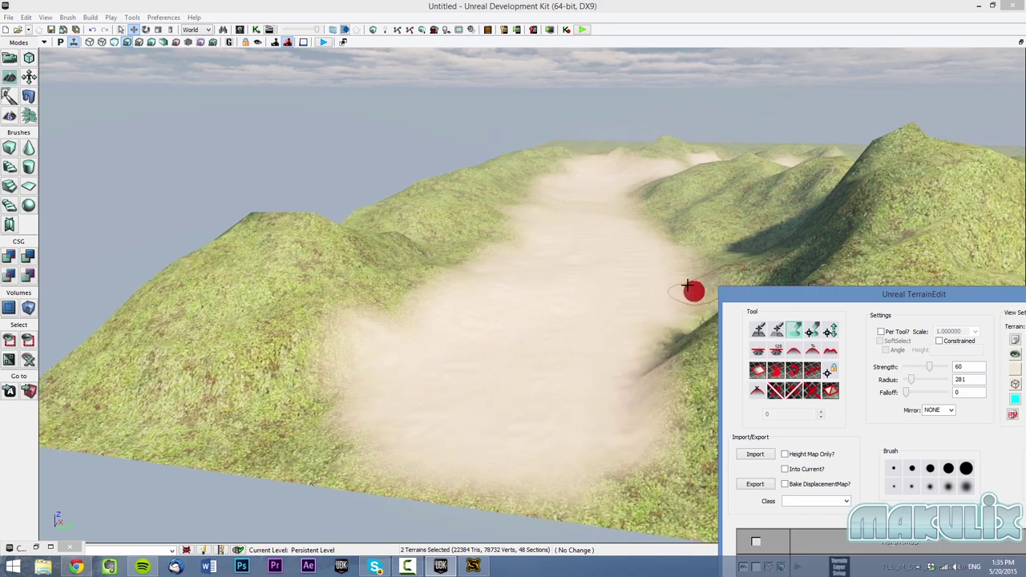
{"action": "right_click_drag", "start_coordinate": [687, 287], "coordinate": [642, 282]}
{"action": "left_click_drag", "start_coordinate": [741, 300], "coordinate": [403, 265]}
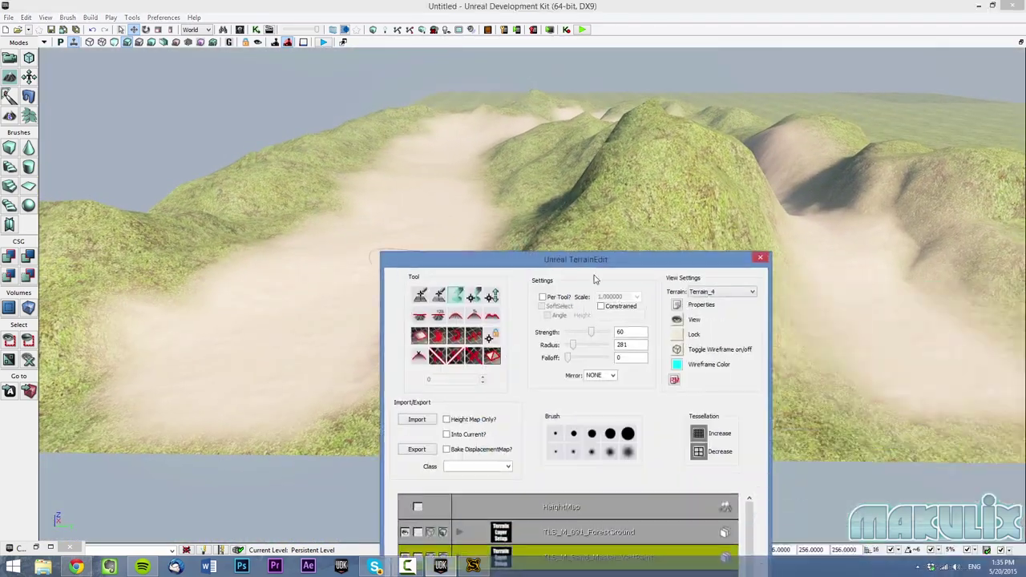
{"action": "left_click", "coordinate": [759, 259]}
{"action": "right_click_drag", "start_coordinate": [550, 328], "coordinate": [446, 313]}
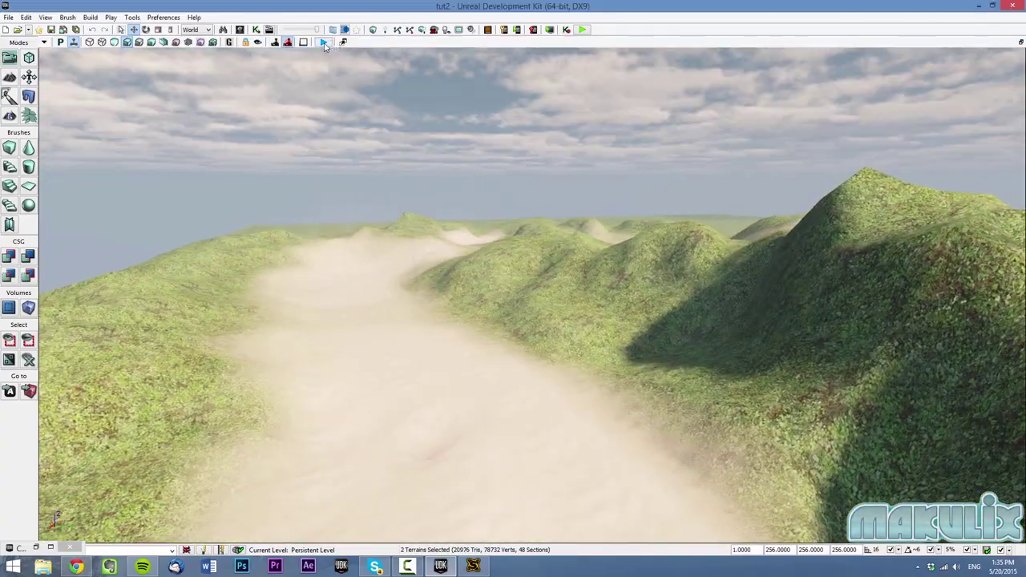
- Play-test the level in the viewport by walking over the sand valley and grassy slopes, and leave the test
{"action": "left_click", "coordinate": [324, 43]}
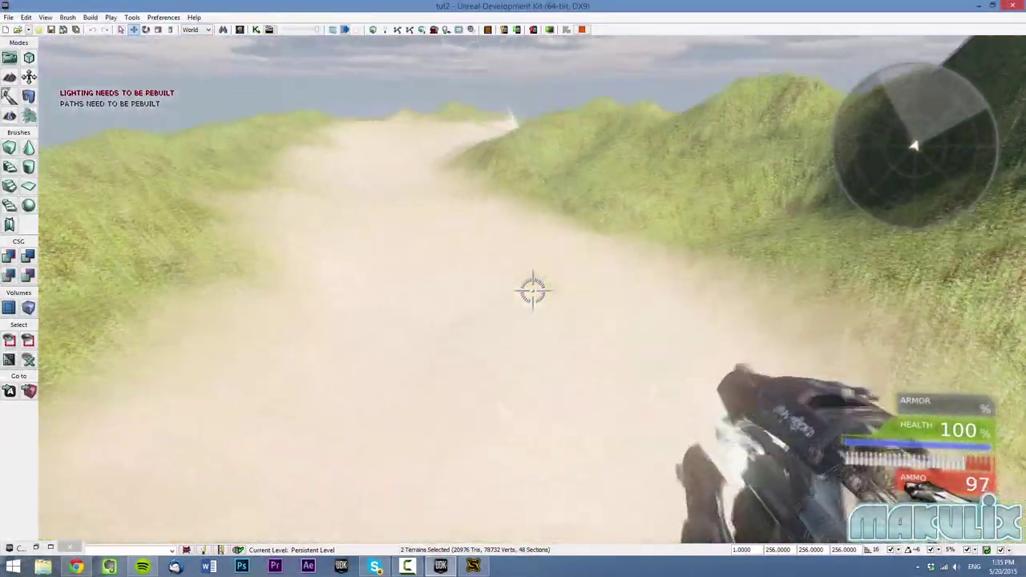
{"action": "key", "text": "w"}
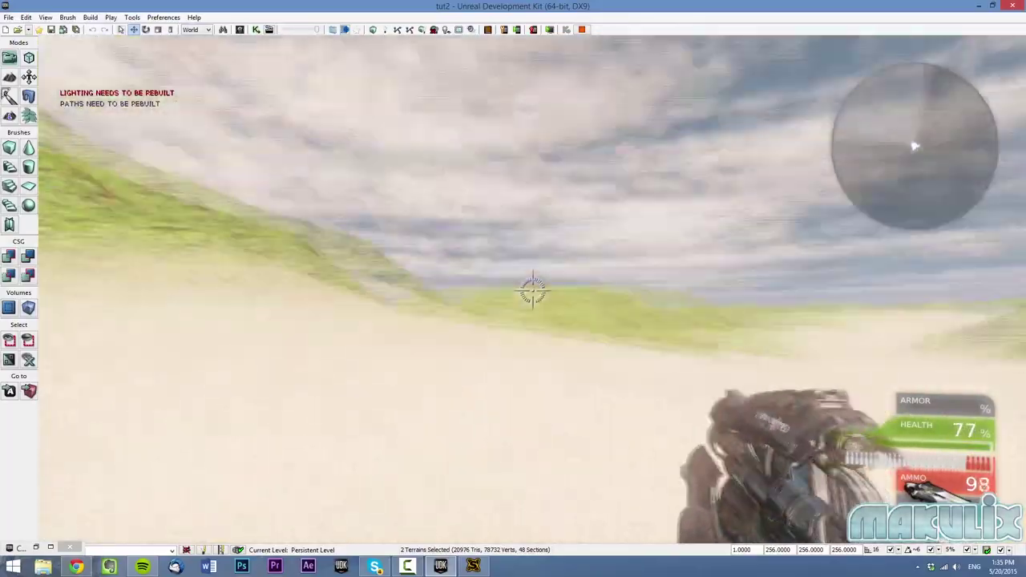
{"action": "key", "text": "w"}
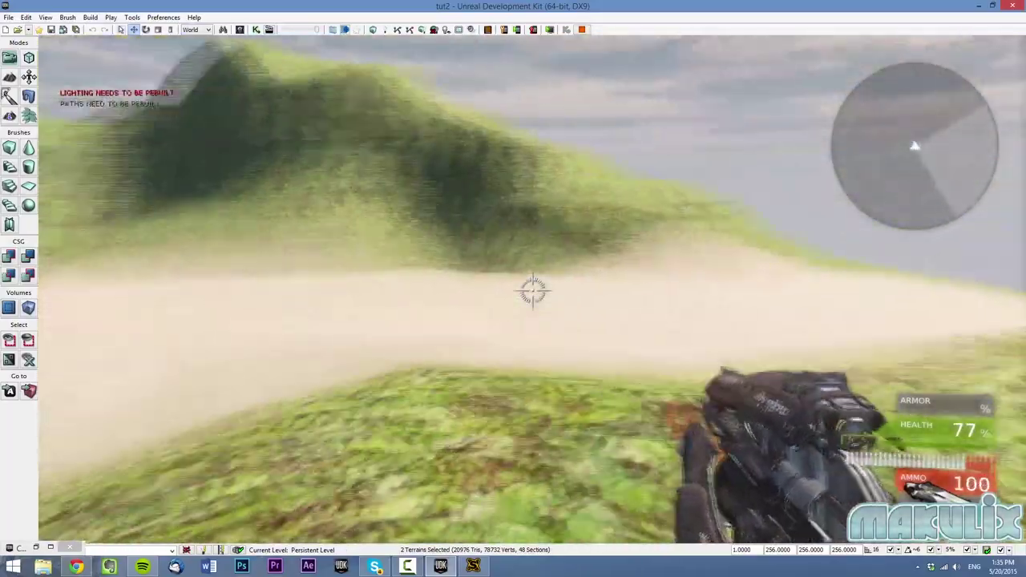
{"action": "key", "text": "Escape"}
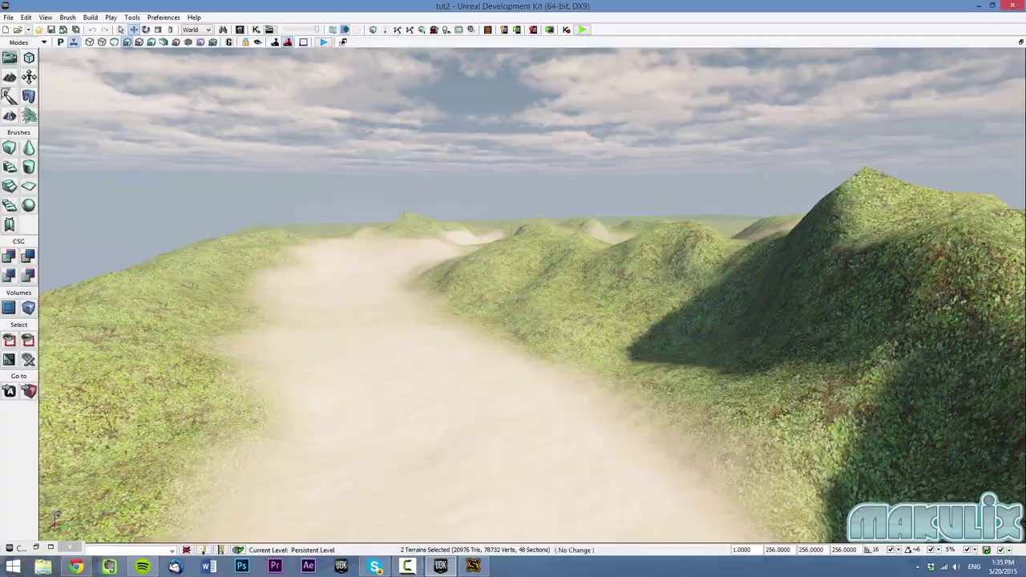
- Place a UTVehicleFactory_Scorpion actor from the Vehicles category on the sand valley floor and put the Actor Classes window away
{"action": "right_click_drag", "start_coordinate": [533, 295], "coordinate": [490, 336]}
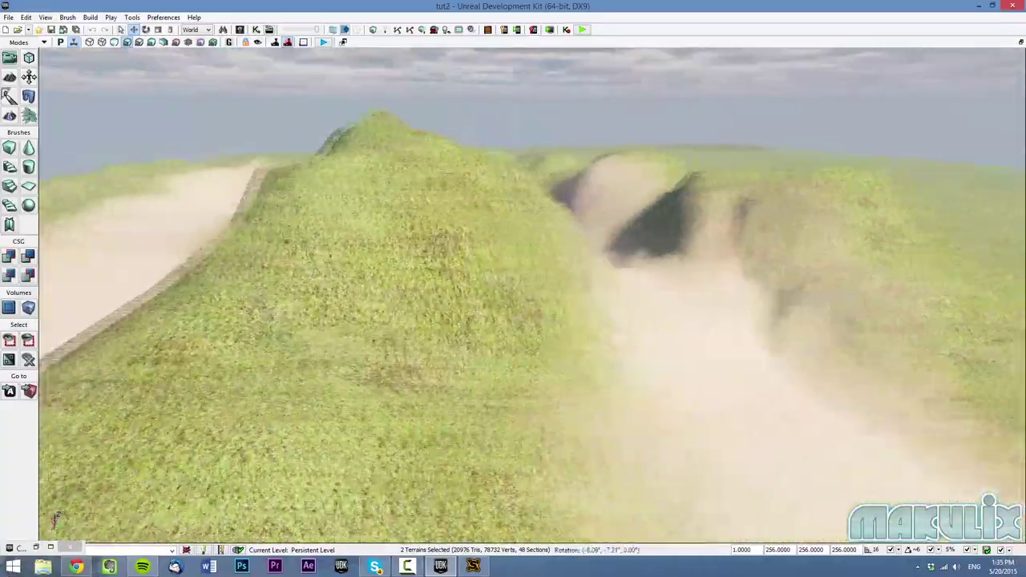
{"action": "key", "text": "d"}
{"action": "right_click_drag", "start_coordinate": [513, 295], "coordinate": [344, 292]}
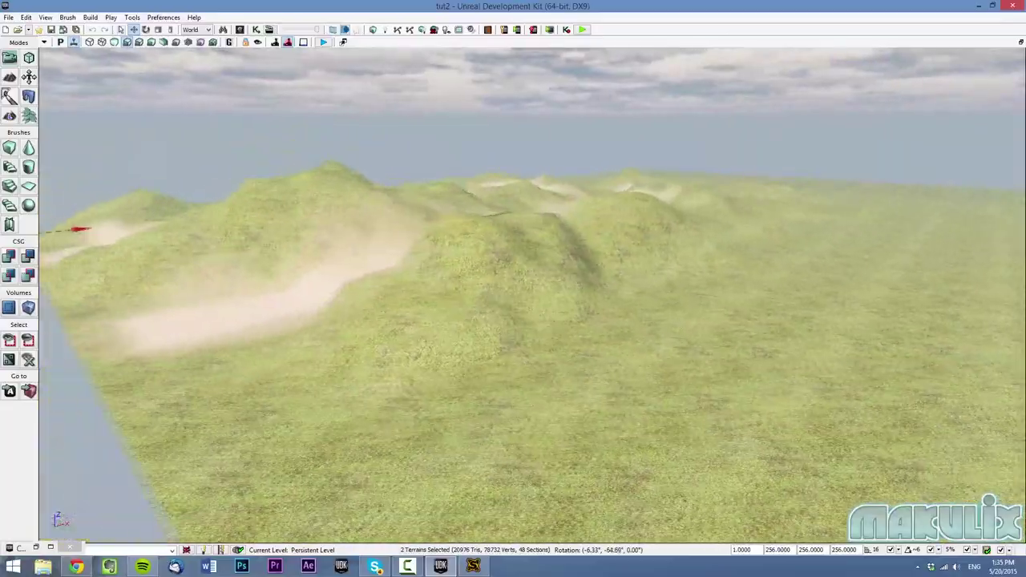
{"action": "right_click_drag", "start_coordinate": [440, 307], "coordinate": [479, 309]}
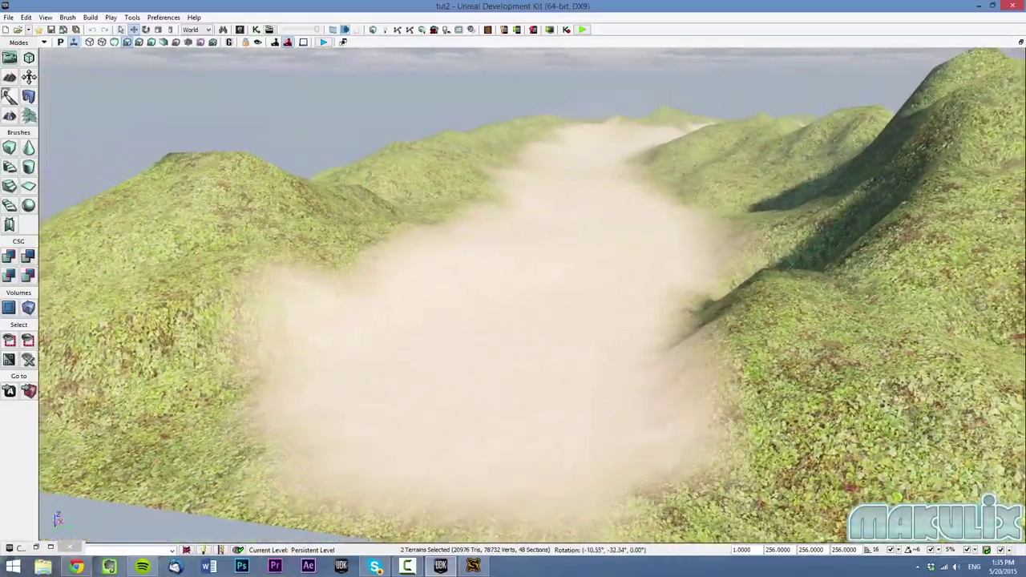
{"action": "key", "text": "w"}
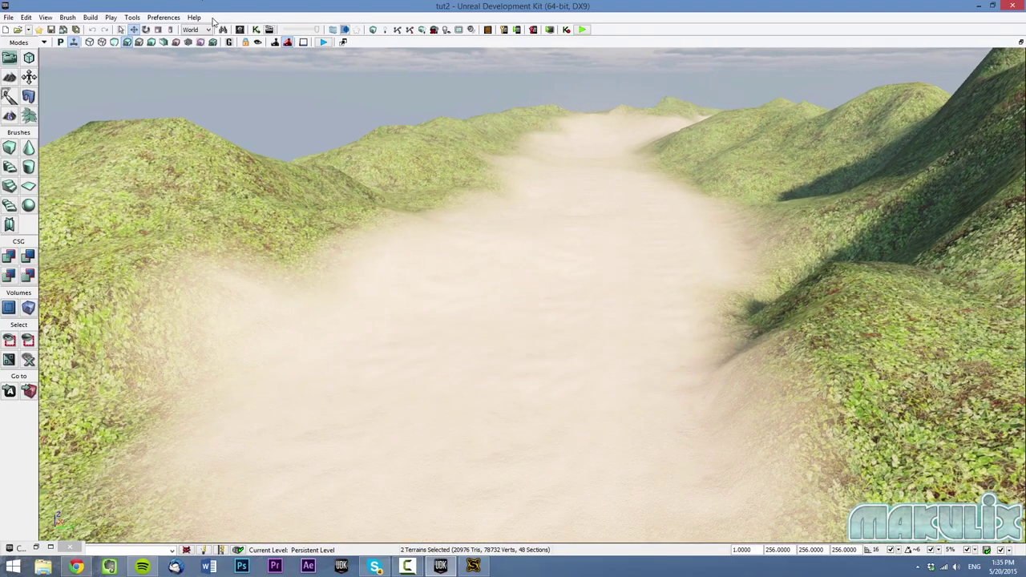
{"action": "left_click", "coordinate": [42, 548]}
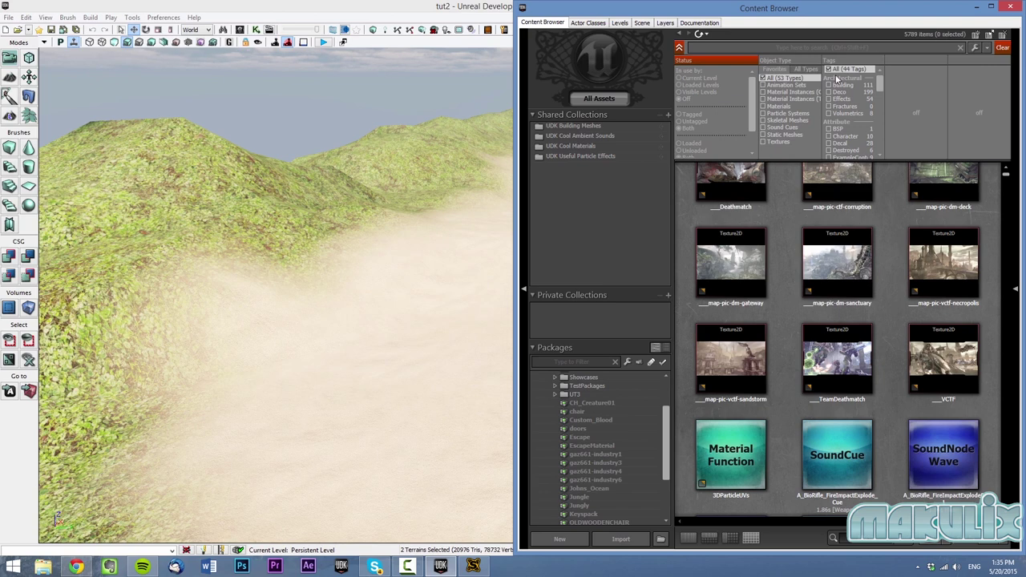
{"action": "left_click", "coordinate": [586, 22]}
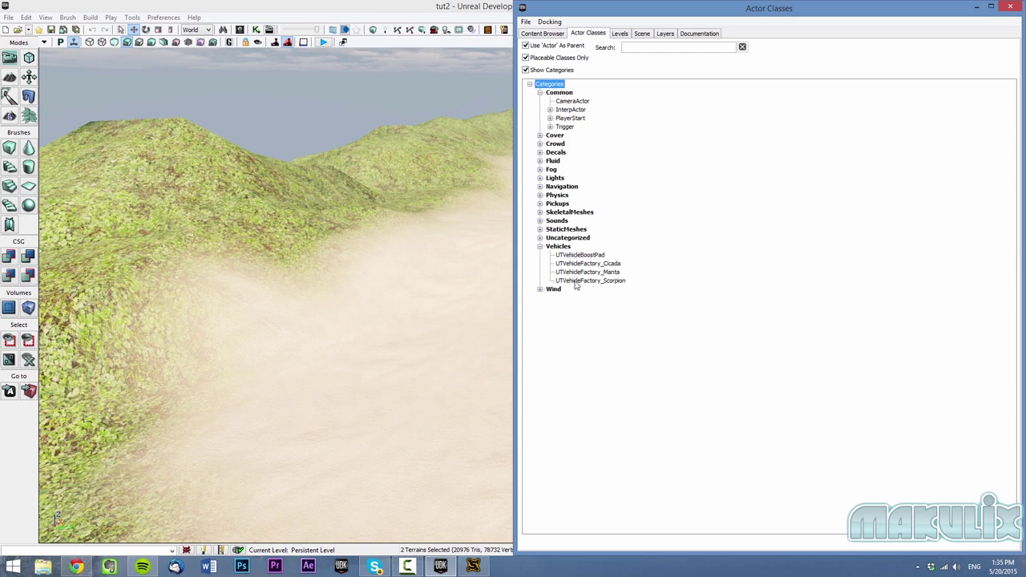
{"action": "mouse_move", "coordinate": [721, 3]}
{"action": "left_mouse_down"}
{"action": "mouse_move", "coordinate": [722, 18]}
{"action": "mouse_move", "coordinate": [722, 7]}
{"action": "left_mouse_up"}
{"action": "right_click_drag", "start_coordinate": [412, 201], "coordinate": [481, 255]}
{"action": "left_click_drag", "start_coordinate": [570, 285], "coordinate": [512, 292]}
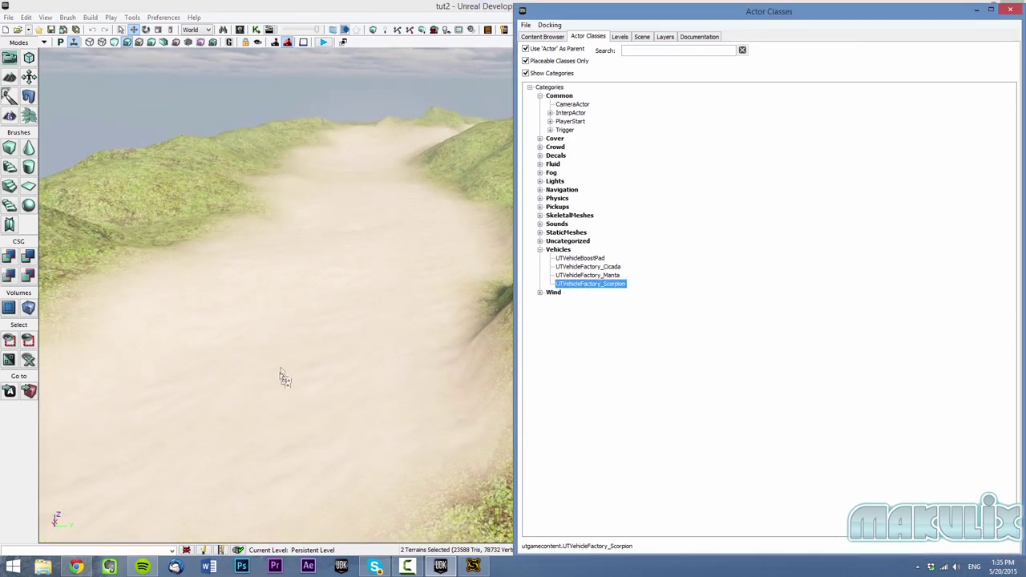
{"action": "left_click_drag", "start_coordinate": [282, 377], "coordinate": [281, 375]}
{"action": "left_click", "coordinate": [976, 10]}
- Start a play-test in the viewport, walk up to the Scorpion and board it
{"action": "right_click_drag", "start_coordinate": [561, 264], "coordinate": [377, 50]}
{"action": "left_click", "coordinate": [323, 42]}
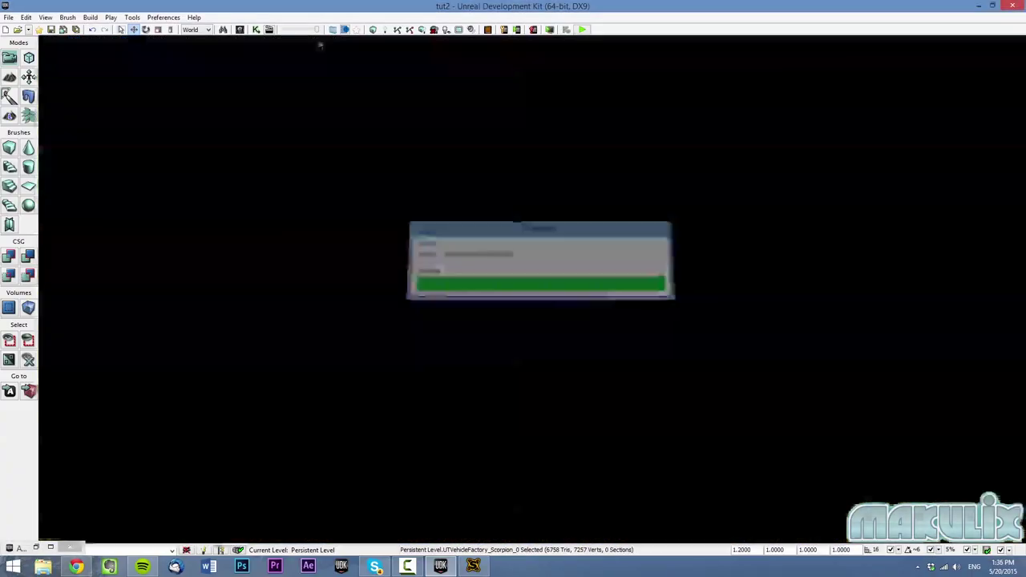
{"action": "key", "text": "w"}
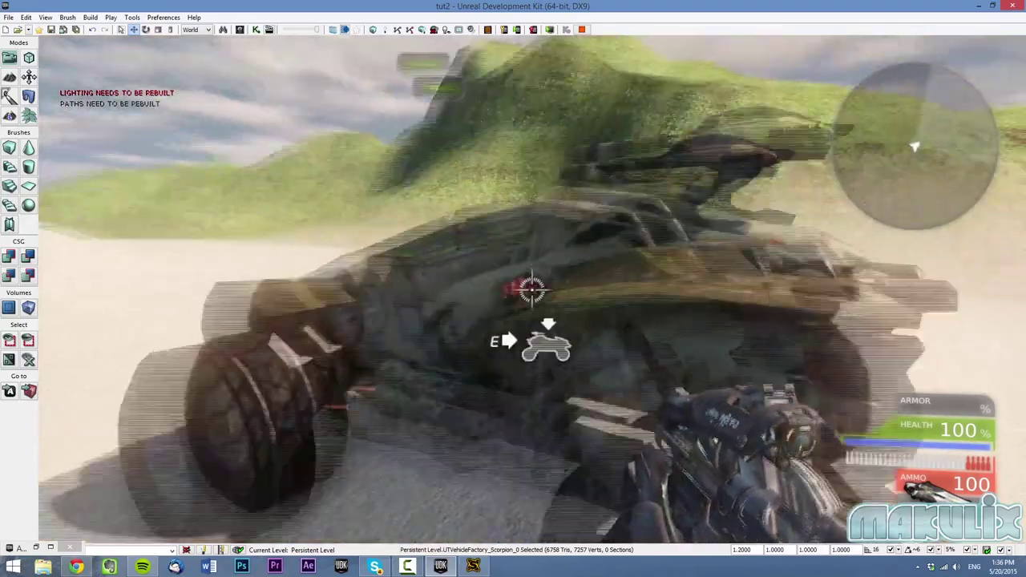
{"action": "key", "text": "e"}
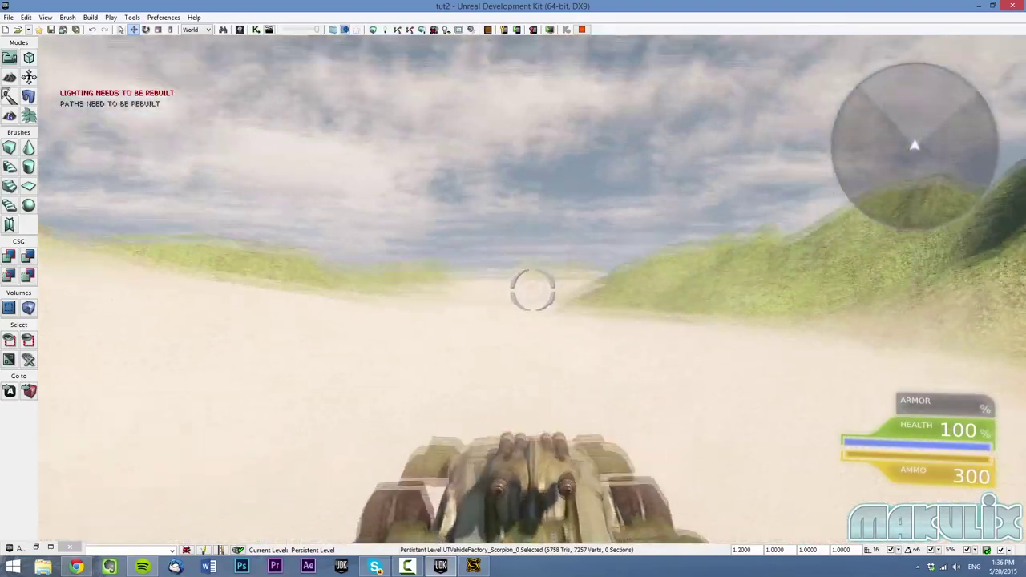
- Drive the Scorpion along the sand valley and over the grassy slopes, fire its weapon once, and leave the test
{"action": "key", "text": "w"}
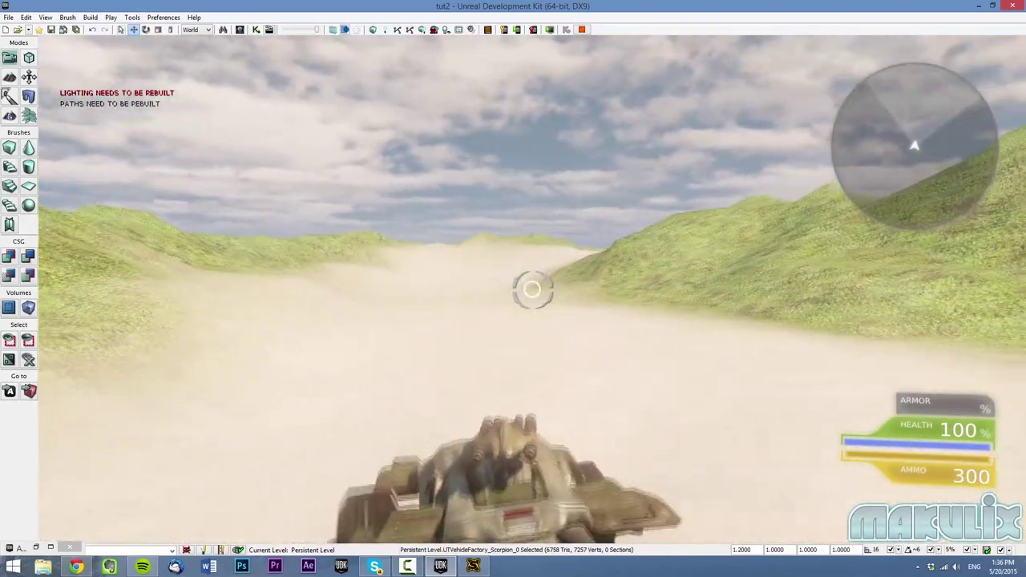
{"action": "key", "text": "d"}
{"action": "key", "text": "a"}
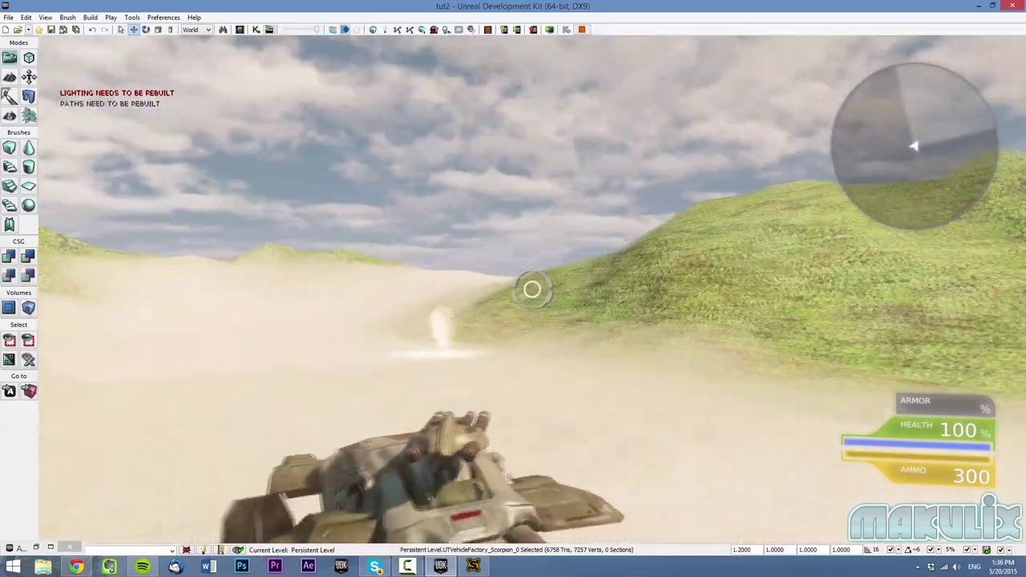
{"action": "left_click", "coordinate": [533, 289]}
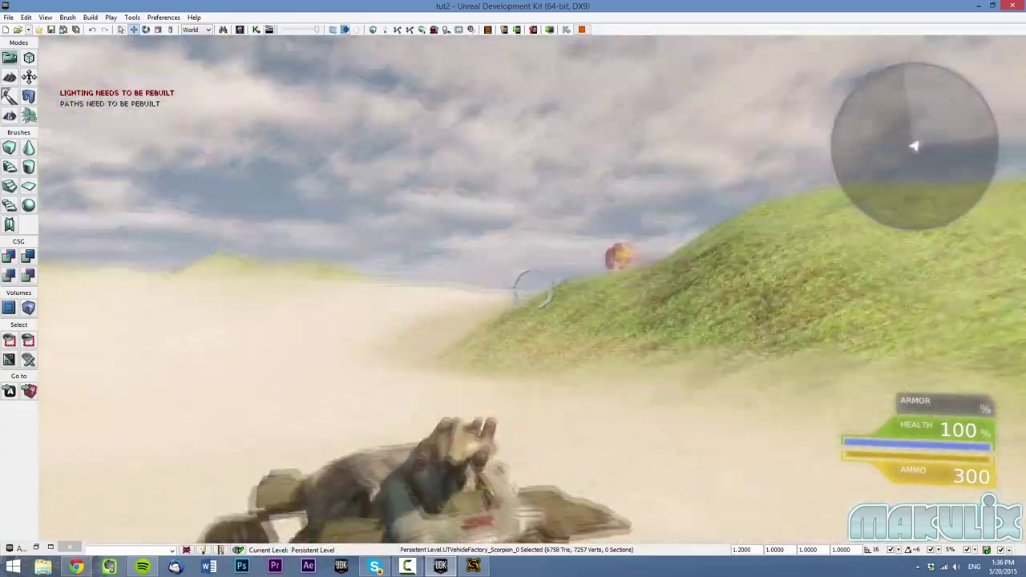
{"action": "key", "text": "w"}
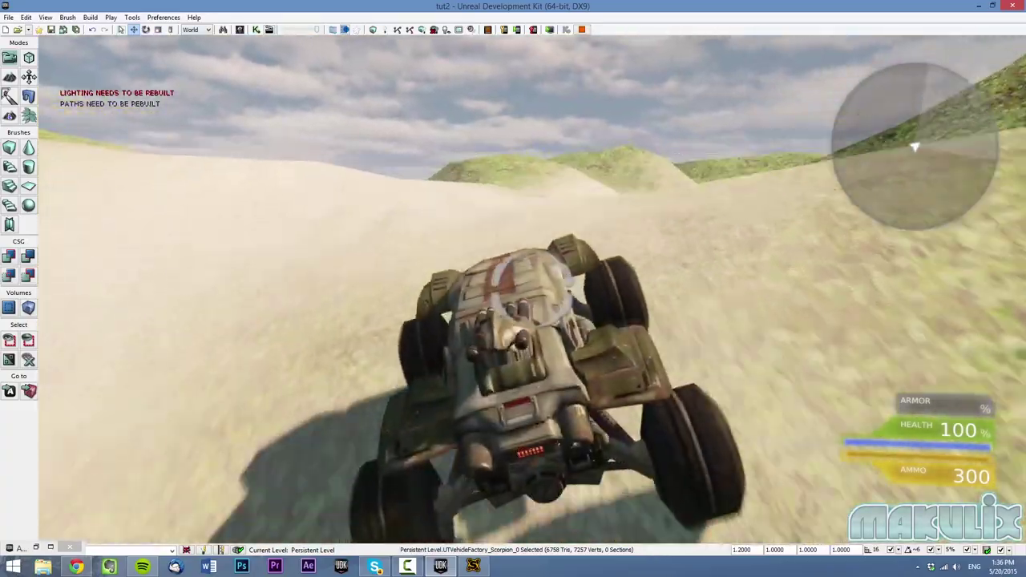
{"action": "key", "text": "w"}
{"action": "key", "text": "d"}
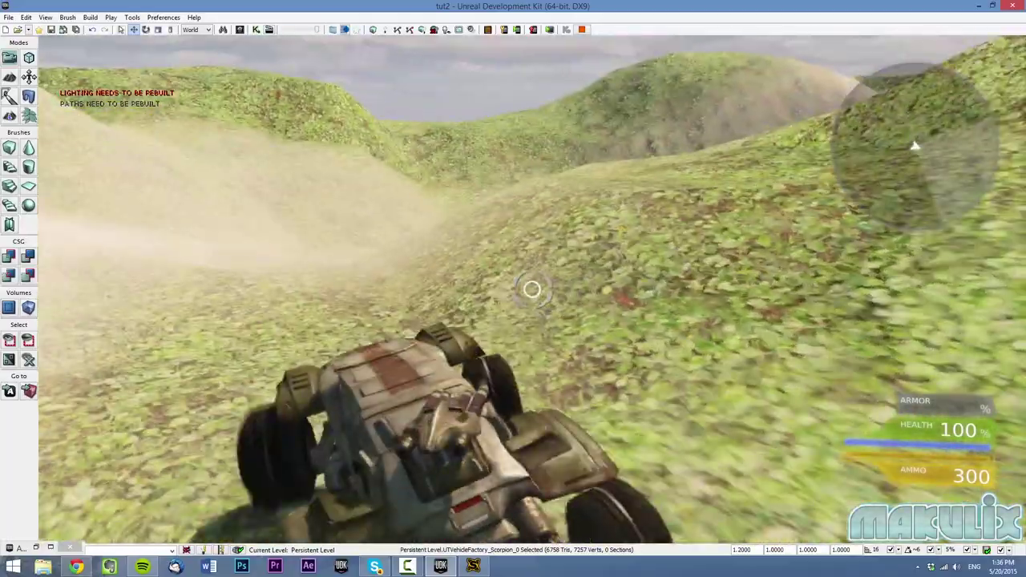
{"action": "key", "text": "w"}
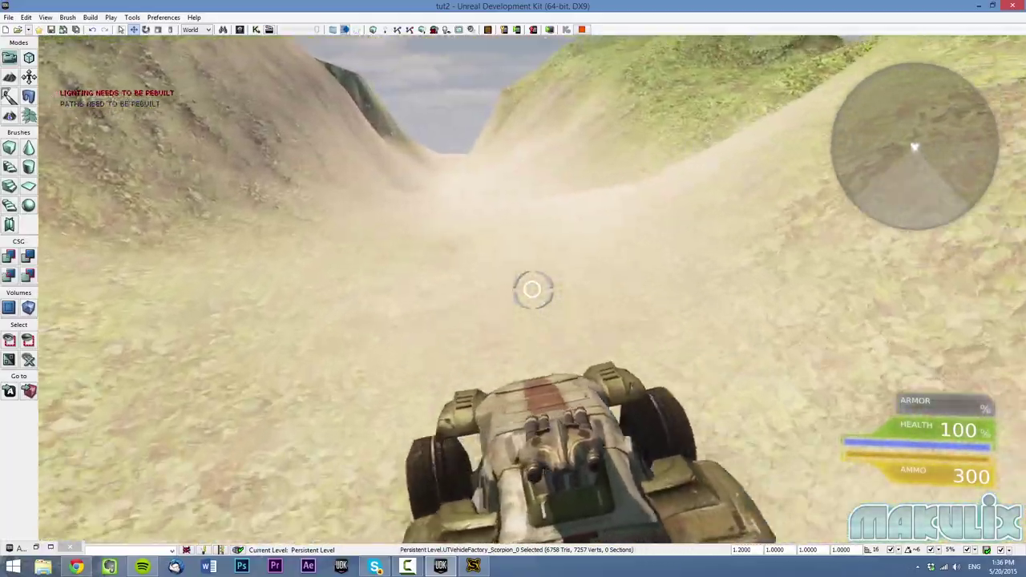
{"action": "key", "text": "Escape"}
- Examine the light and shadow on the terrain from beyond its edge and return to the Scorpion in the sand valley
{"action": "right_click_drag", "start_coordinate": [533, 290], "coordinate": [561, 210]}
{"action": "key", "text": "s"}
{"action": "key", "text": "w"}
{"action": "key", "text": "s"}
{"action": "right_click_drag", "start_coordinate": [836, 297], "coordinate": [714, 282]}
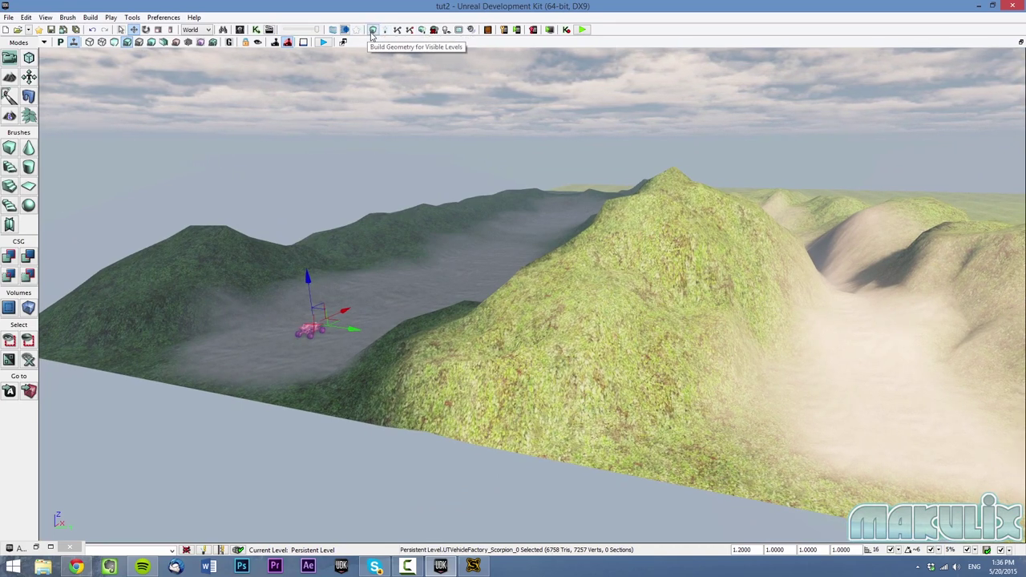
{"action": "key", "text": "w"}
{"action": "right_click_drag", "start_coordinate": [541, 208], "coordinate": [645, 281]}
{"action": "key", "text": "a"}
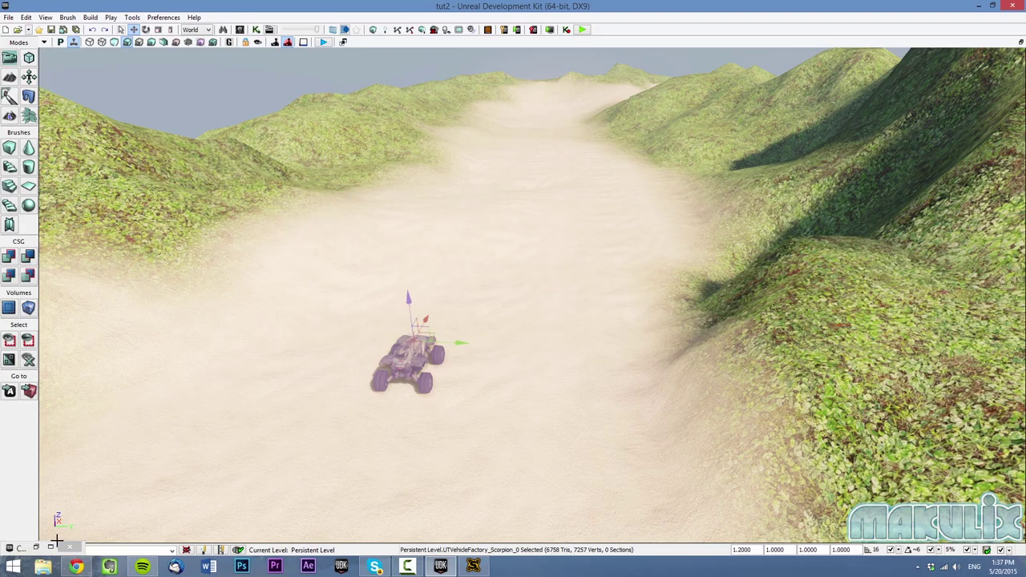
- Bring up the Actor Classes window beside the viewport and place a UTVehicleFactory_Manta on the sand behind the Scorpion
{"action": "left_click", "coordinate": [51, 547]}
{"action": "left_click", "coordinate": [61, 20]}
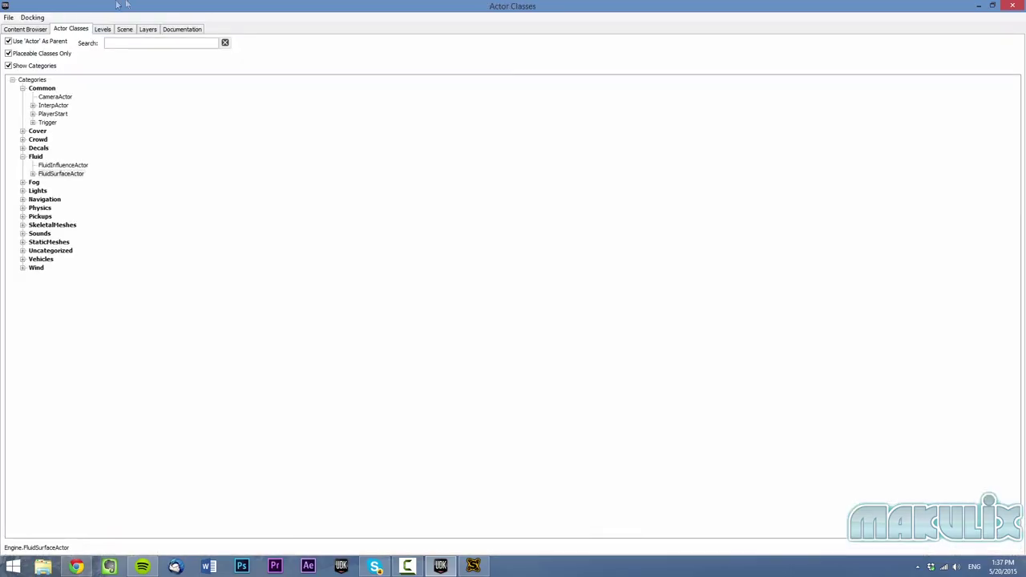
{"action": "left_click_drag", "start_coordinate": [186, 8], "coordinate": [1025, 127]}
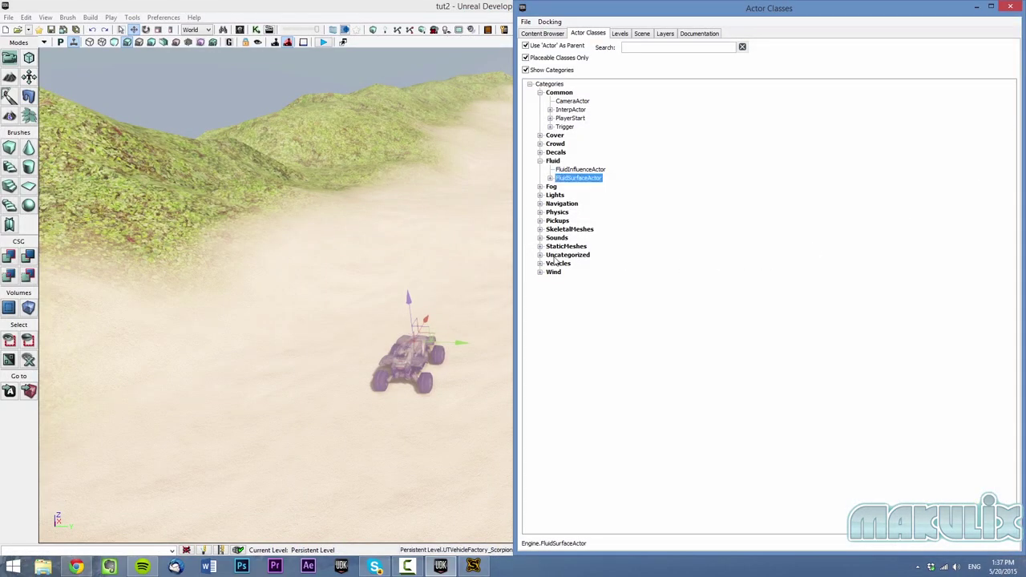
{"action": "left_click", "coordinate": [540, 161]}
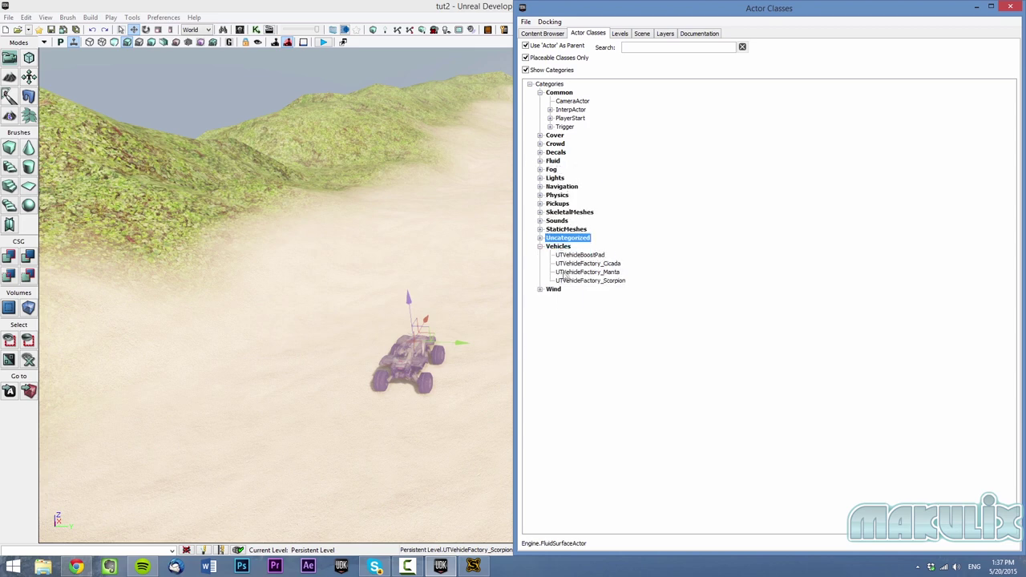
{"action": "left_click", "coordinate": [569, 264]}
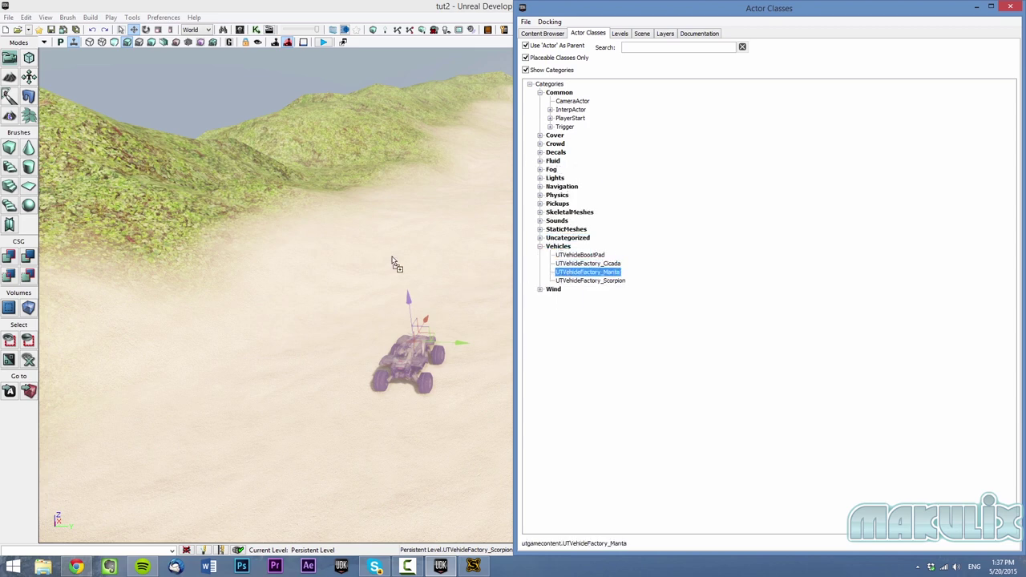
{"action": "left_click_drag", "start_coordinate": [393, 262], "coordinate": [399, 280]}
{"action": "right_click_drag", "start_coordinate": [445, 265], "coordinate": [459, 250]}
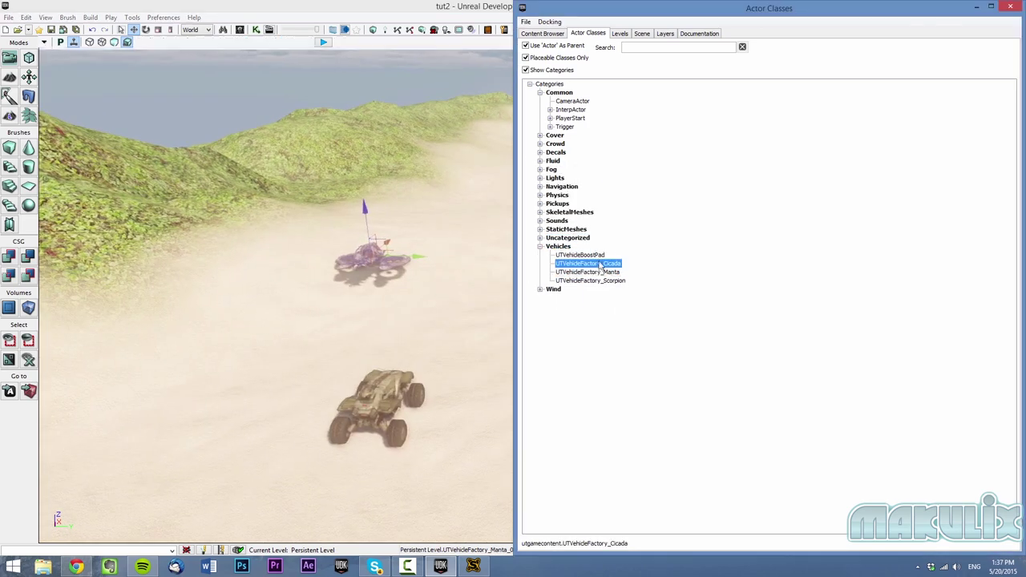
- Place a UTVehicleFactory_Cicada on the sand beside the Manta and put the Actor Classes window away
{"action": "left_click_drag", "start_coordinate": [559, 263], "coordinate": [469, 287]}
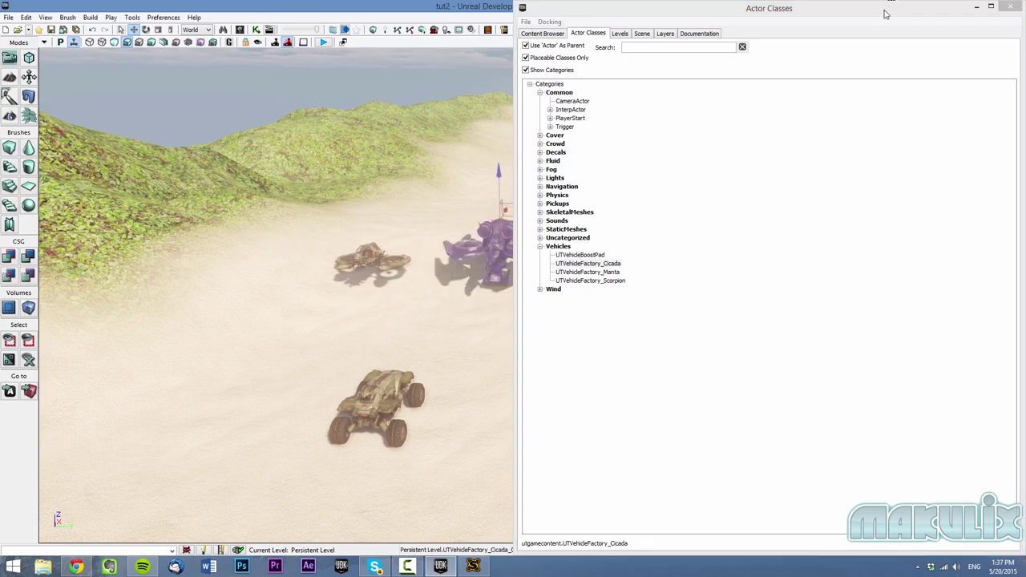
{"action": "left_click_drag", "start_coordinate": [884, 14], "coordinate": [789, 50]}
{"action": "left_click", "coordinate": [881, 45]}
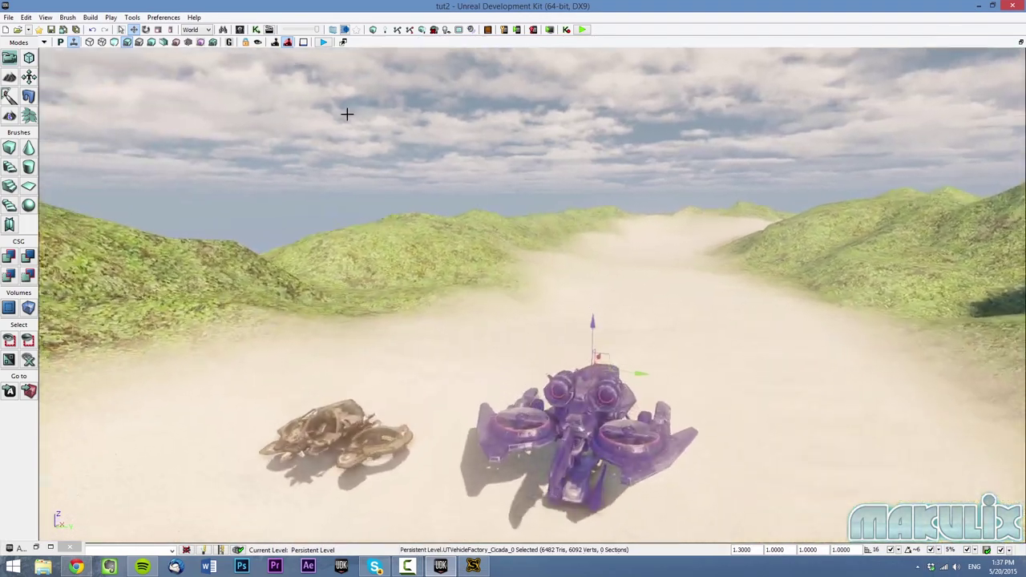
- Play-test the level by flying the Cicada over the hills and driving the Manta through the sand valley, and leave the test
{"action": "left_click", "coordinate": [323, 41]}
{"action": "key", "text": "w"}
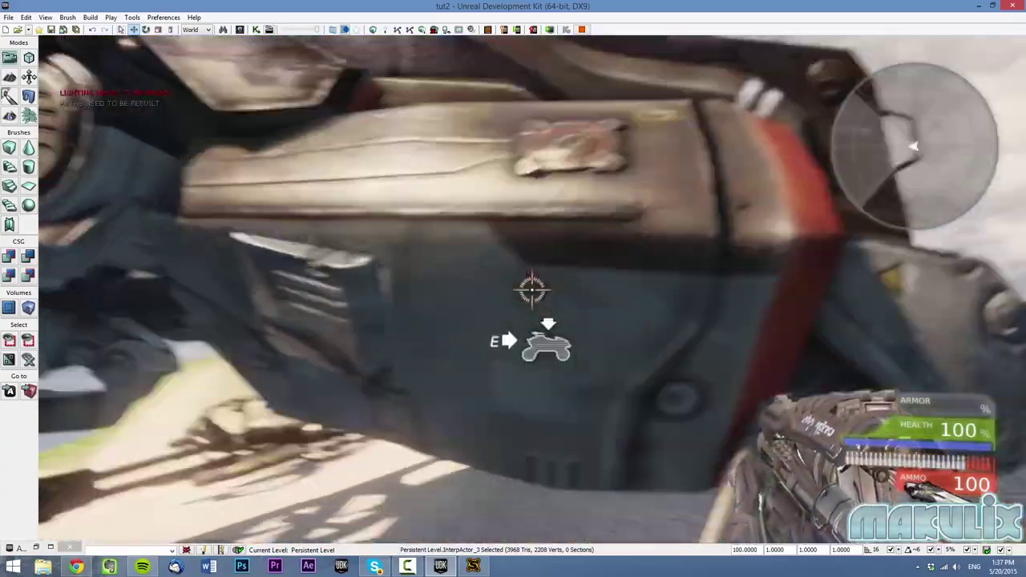
{"action": "key", "text": "e"}
{"action": "key", "text": "space"}
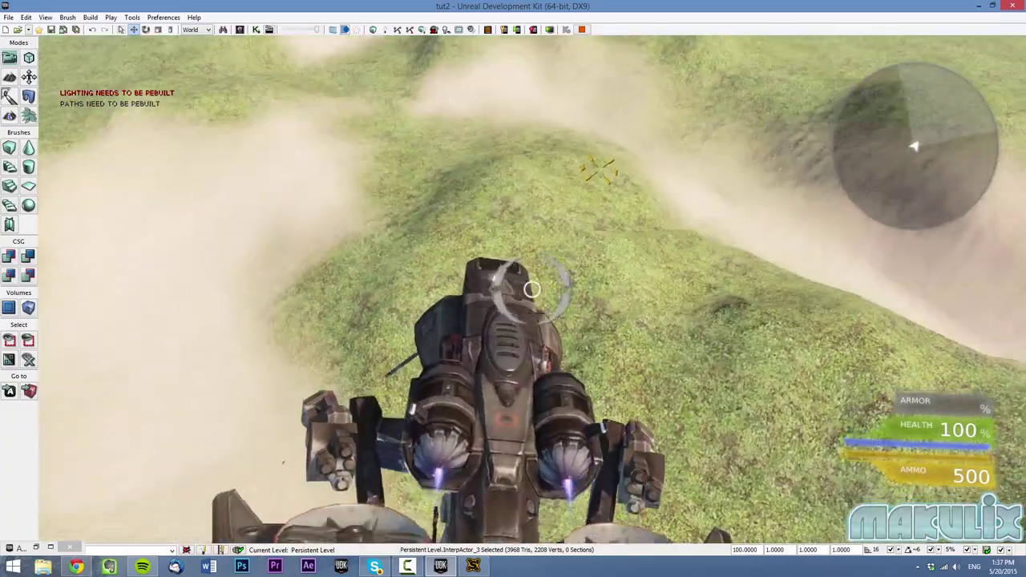
{"action": "right_click", "coordinate": [532, 289]}
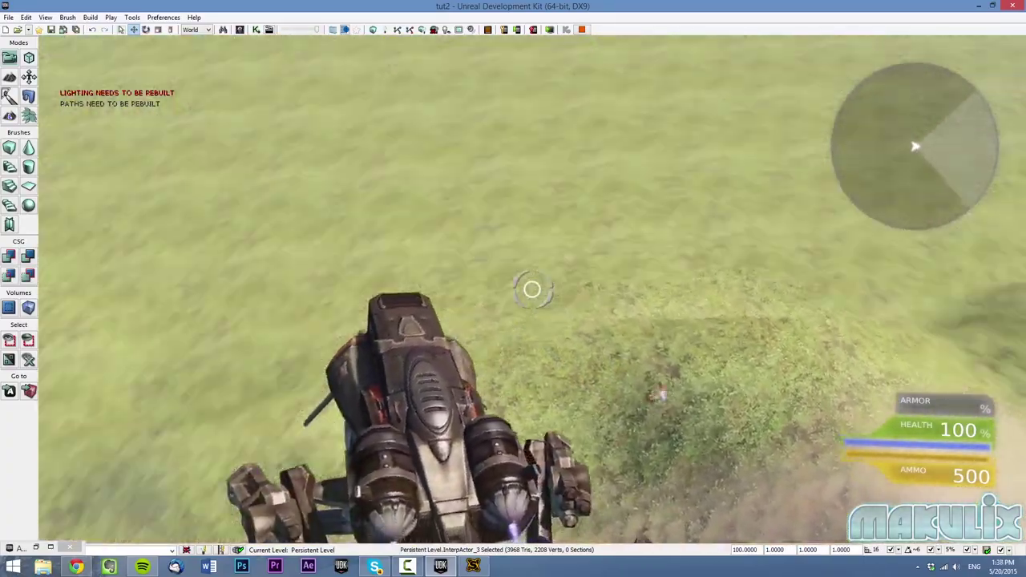
{"action": "right_click", "coordinate": [532, 289]}
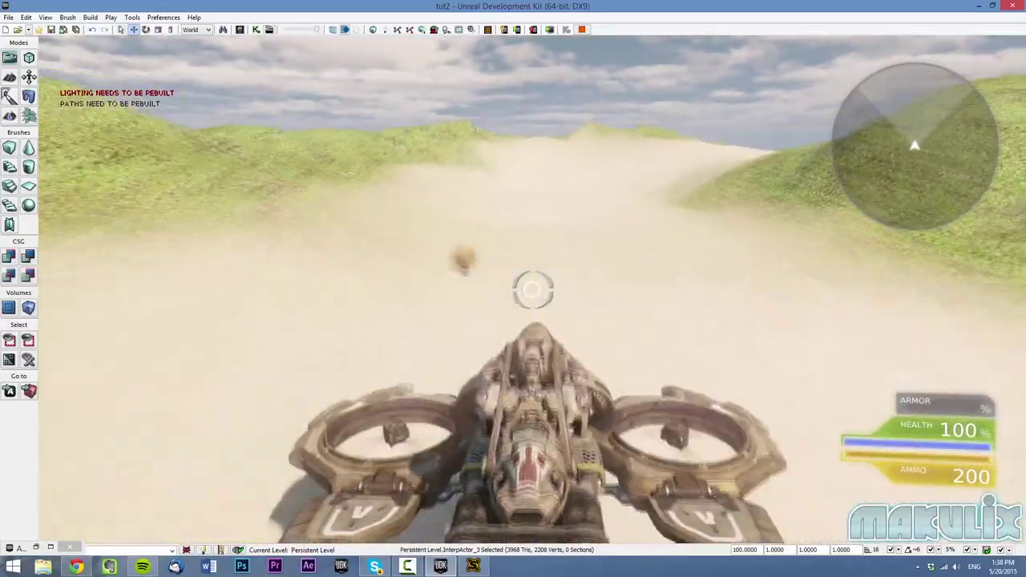
{"action": "key", "text": "w"}
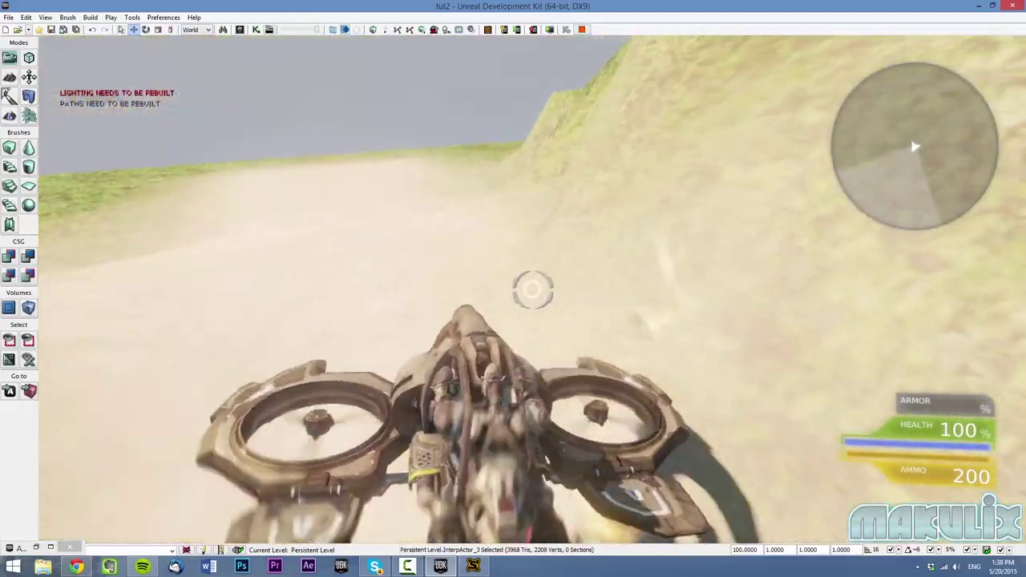
{"action": "key", "text": "Escape"}
- Search the Content Browser for "wall" and limit the object type to Static Meshes
{"action": "right_click_drag", "start_coordinate": [681, 340], "coordinate": [555, 321]}
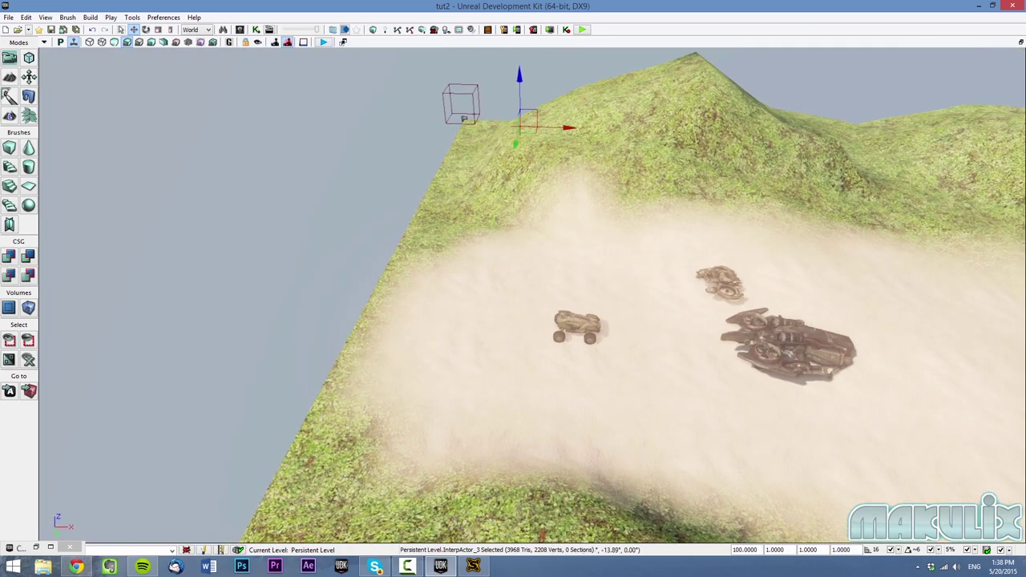
{"action": "right_click_drag", "start_coordinate": [532, 295], "coordinate": [421, 522]}
{"action": "mouse_move", "coordinate": [568, 471]}
{"action": "right_mouse_down"}
{"action": "mouse_move", "coordinate": [586, 401]}
{"action": "mouse_move", "coordinate": [613, 359]}
{"action": "mouse_move", "coordinate": [615, 325]}
{"action": "mouse_move", "coordinate": [601, 312]}
{"action": "mouse_move", "coordinate": [623, 314]}
{"action": "mouse_move", "coordinate": [550, 476]}
{"action": "right_mouse_up"}
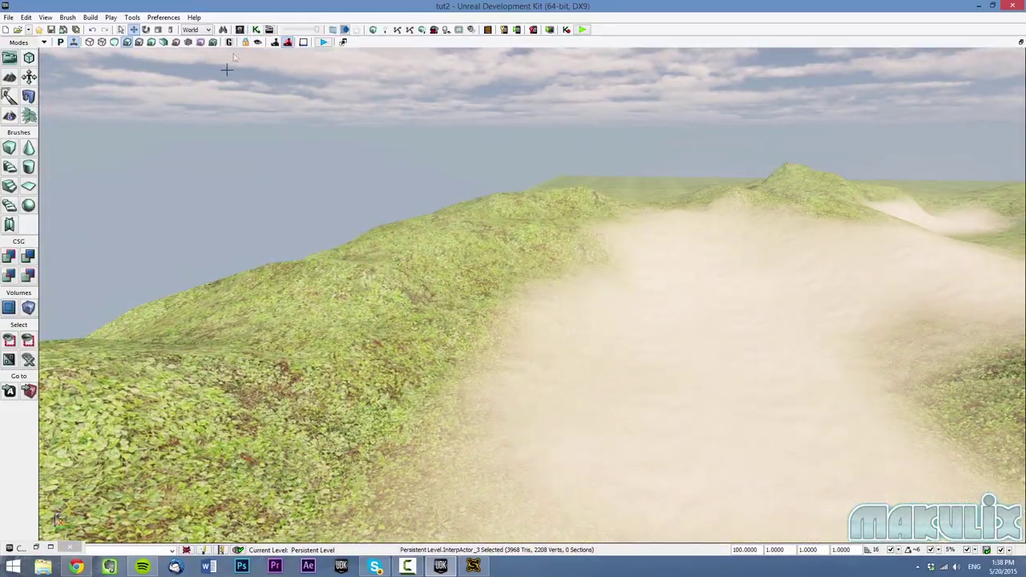
{"action": "left_click", "coordinate": [51, 549]}
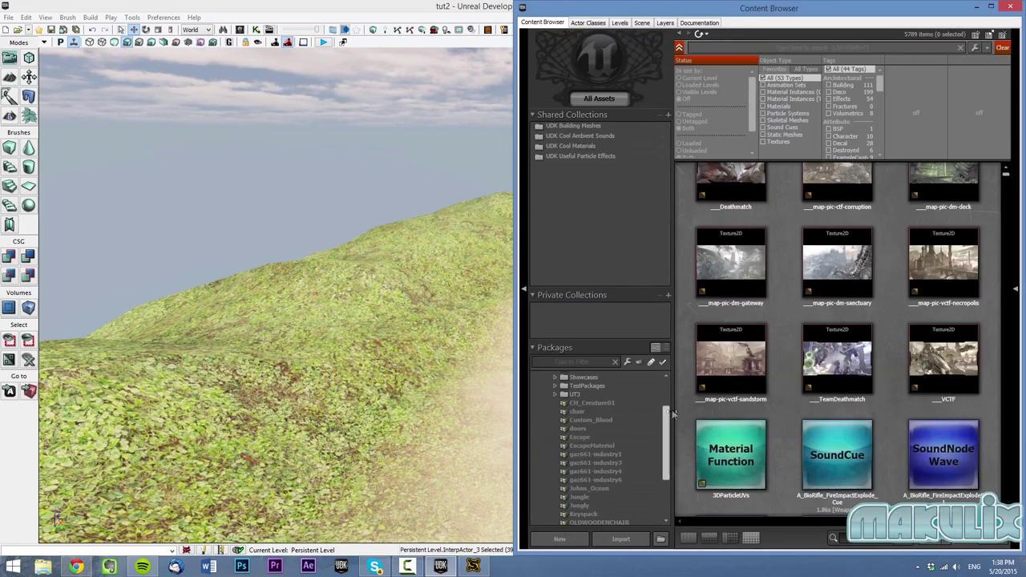
{"action": "scroll", "coordinate": [672, 413], "scroll_direction": "up", "scroll_amount": 2}
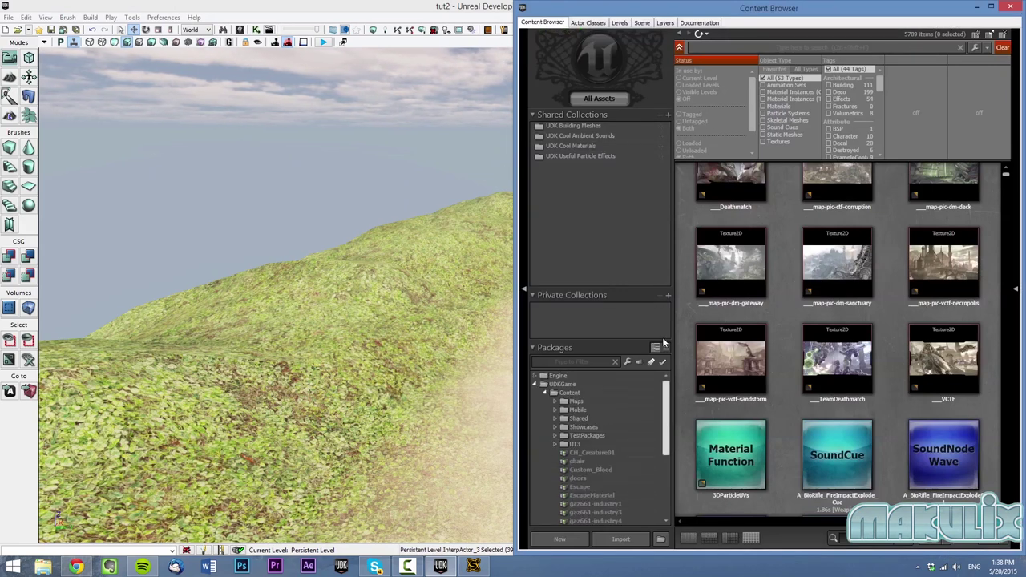
{"action": "left_click", "coordinate": [570, 385]}
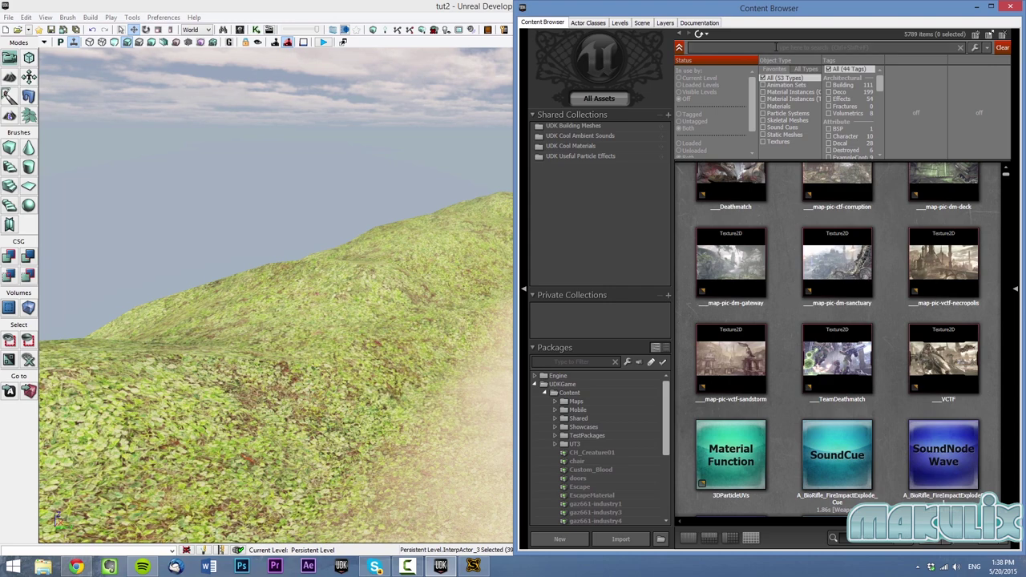
{"action": "left_click", "coordinate": [766, 51]}
{"action": "type", "text": "waall"}
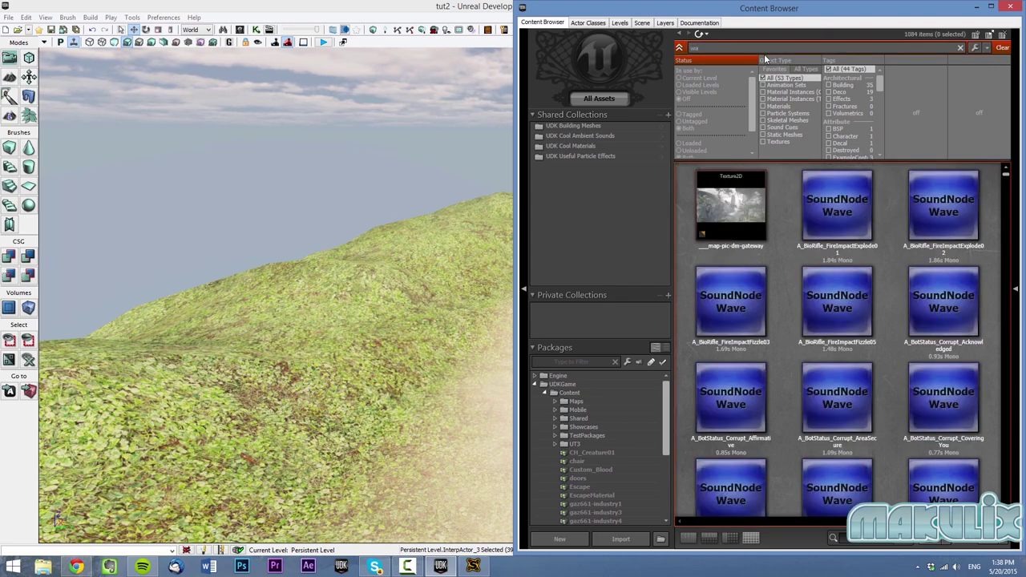
{"action": "left_click", "coordinate": [804, 134]}
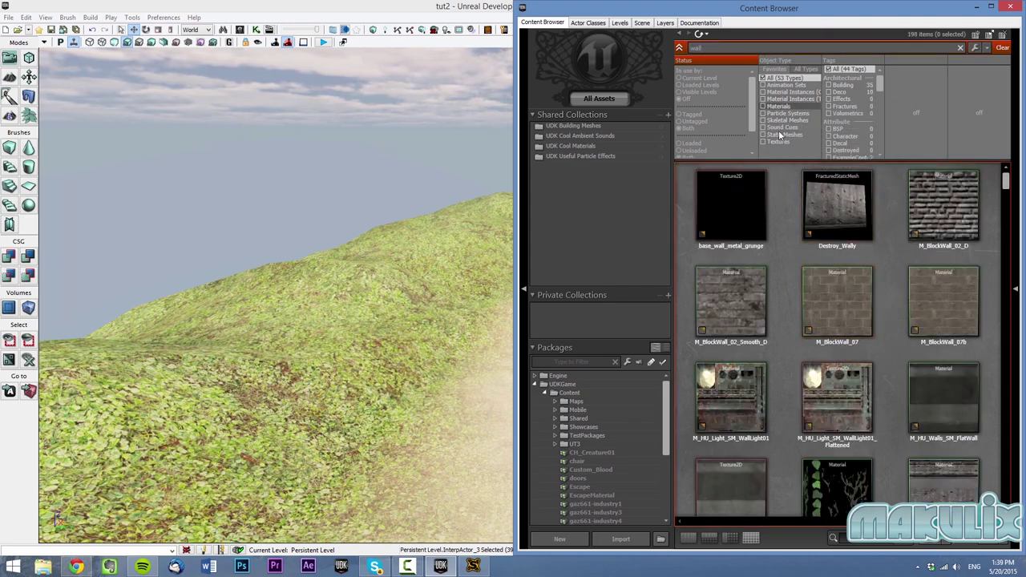
- Browse the wall meshes and open S_LT_Buildings_SM_BunkerWallB_STR in the Static Mesh Editor
{"action": "left_click", "coordinate": [748, 209]}
{"action": "right_click_drag", "start_coordinate": [417, 289], "coordinate": [389, 331]}
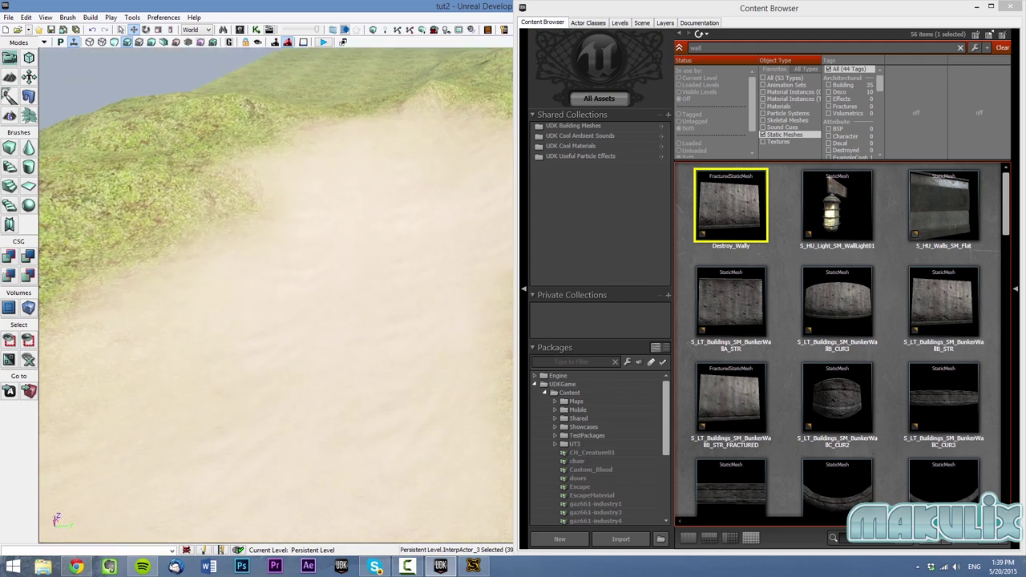
{"action": "left_click", "coordinate": [714, 316]}
{"action": "left_click", "coordinate": [751, 415]}
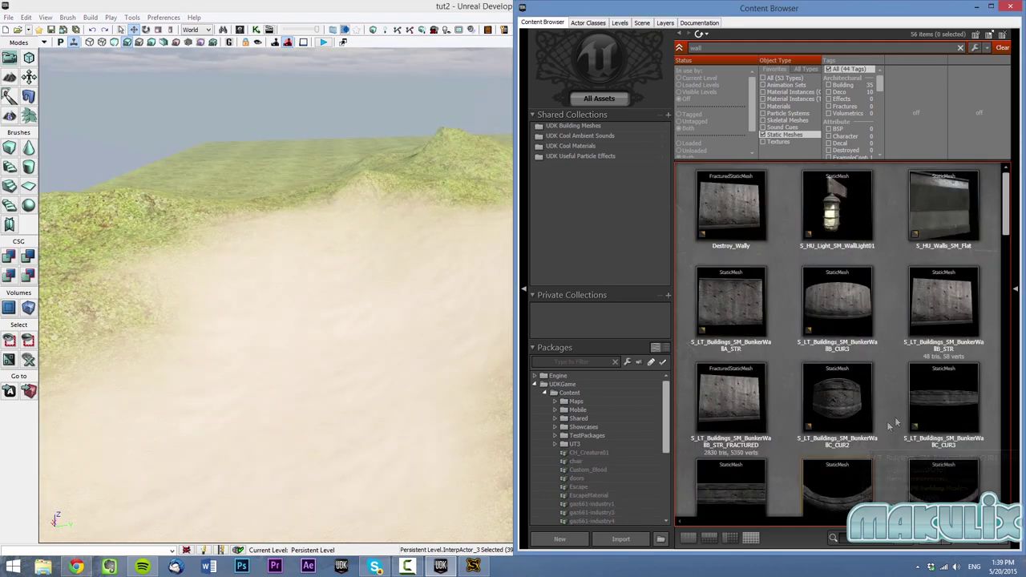
{"action": "double_click", "coordinate": [926, 303]}
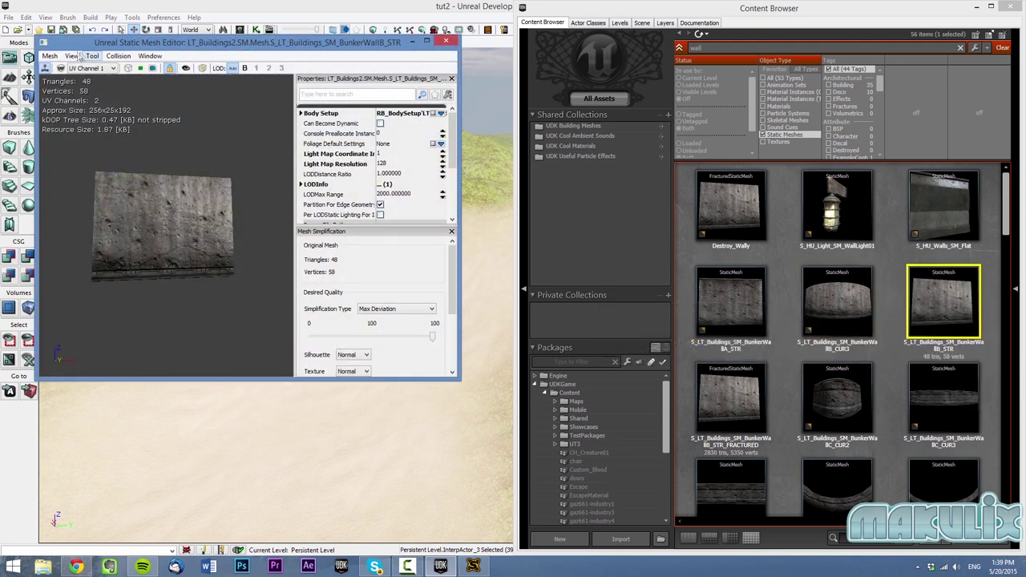
- Open the Fracture Tool for the bunker wall mesh and generate 75 chunks
{"action": "left_click", "coordinate": [74, 56]}
{"action": "left_click", "coordinate": [119, 84]}
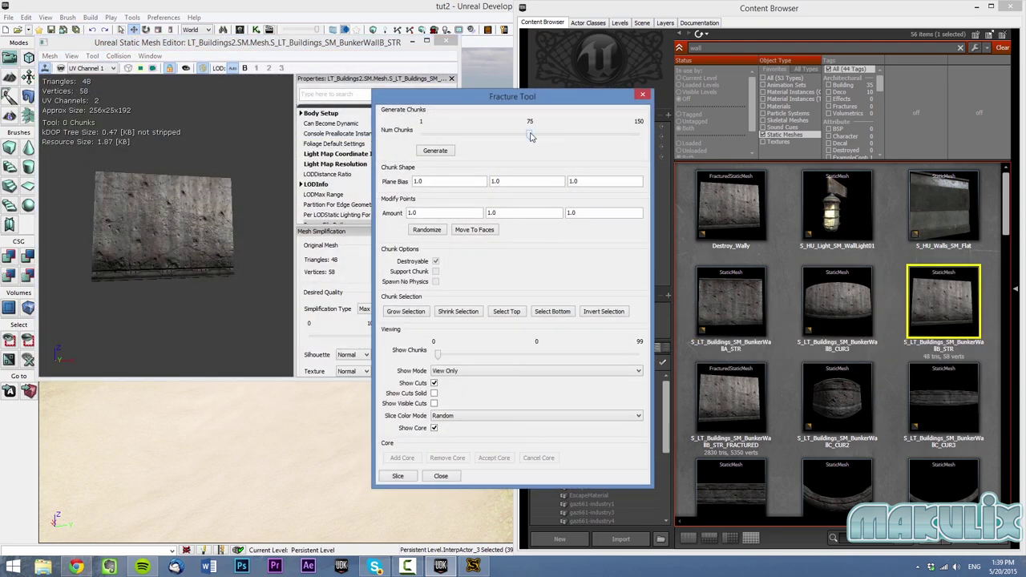
{"action": "left_click", "coordinate": [433, 151]}
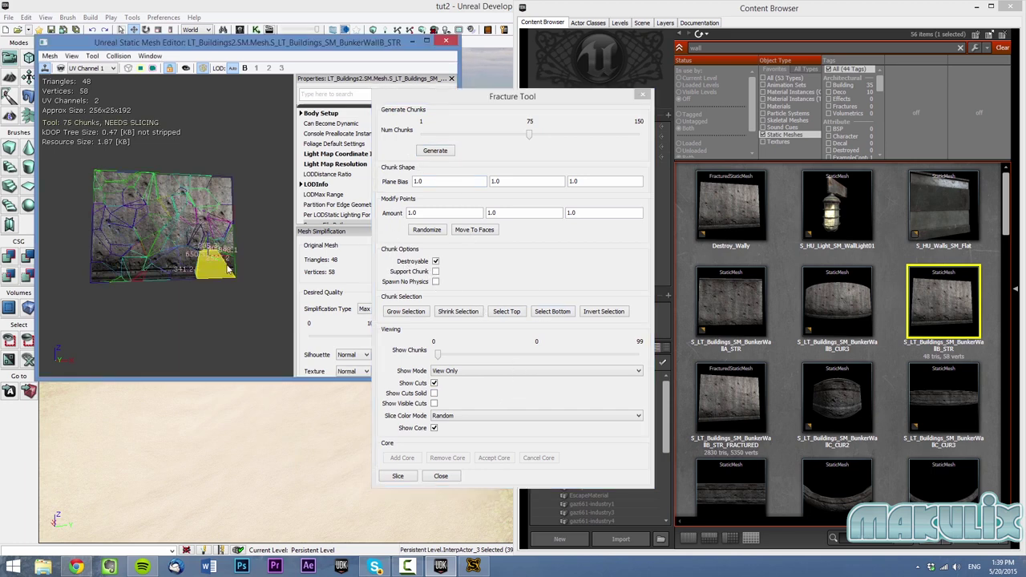
- Select the chunks along the wall's bottom and side edges and mark them as support chunks
{"action": "left_click", "coordinate": [106, 277]}
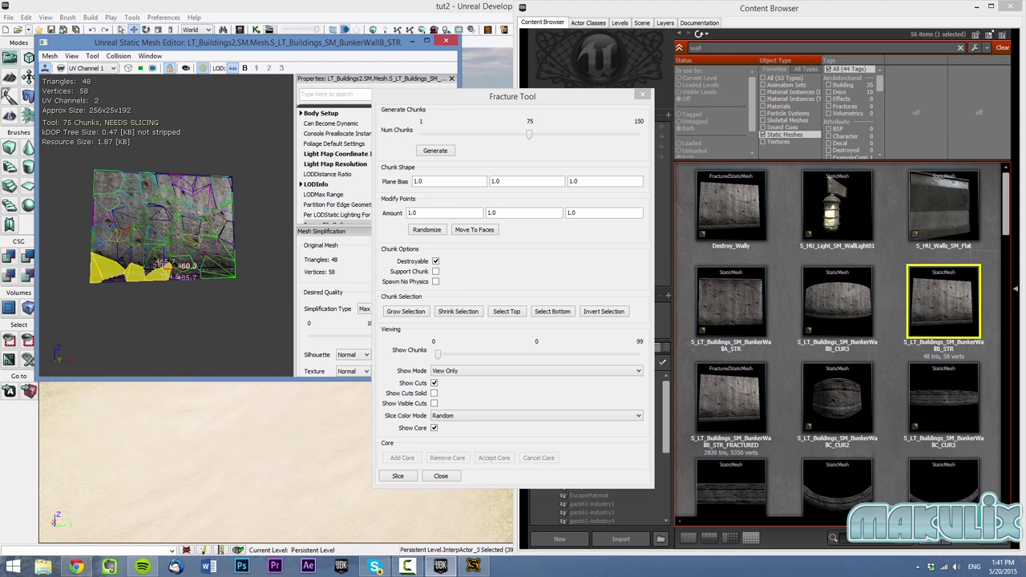
{"action": "left_click", "coordinate": [117, 281], "text": "ctrl"}
{"action": "left_click", "coordinate": [118, 281], "text": "ctrl"}
{"action": "left_click", "coordinate": [94, 224]}
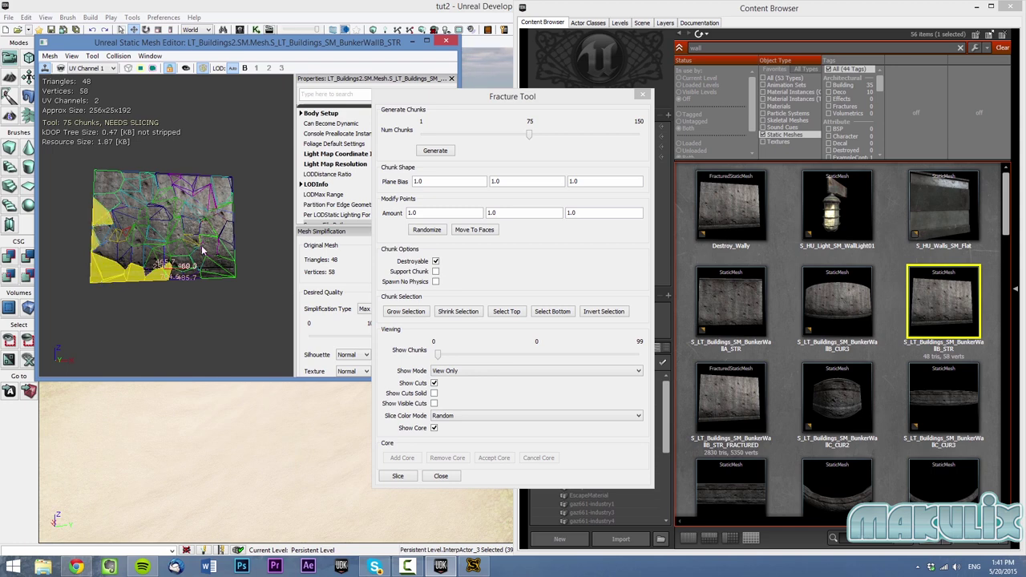
{"action": "left_click_drag", "start_coordinate": [222, 234], "coordinate": [229, 242]}
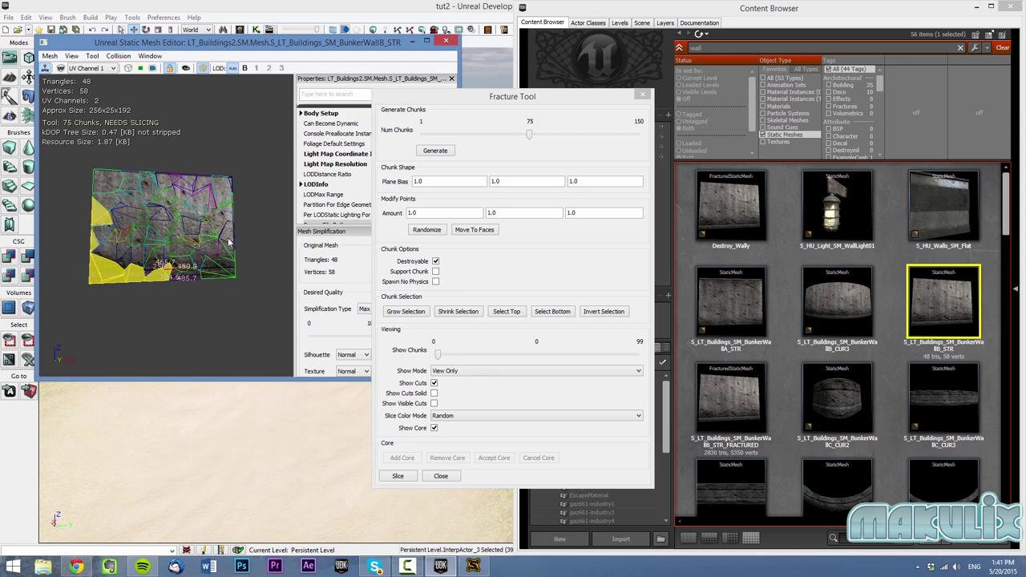
{"action": "left_click", "coordinate": [208, 276]}
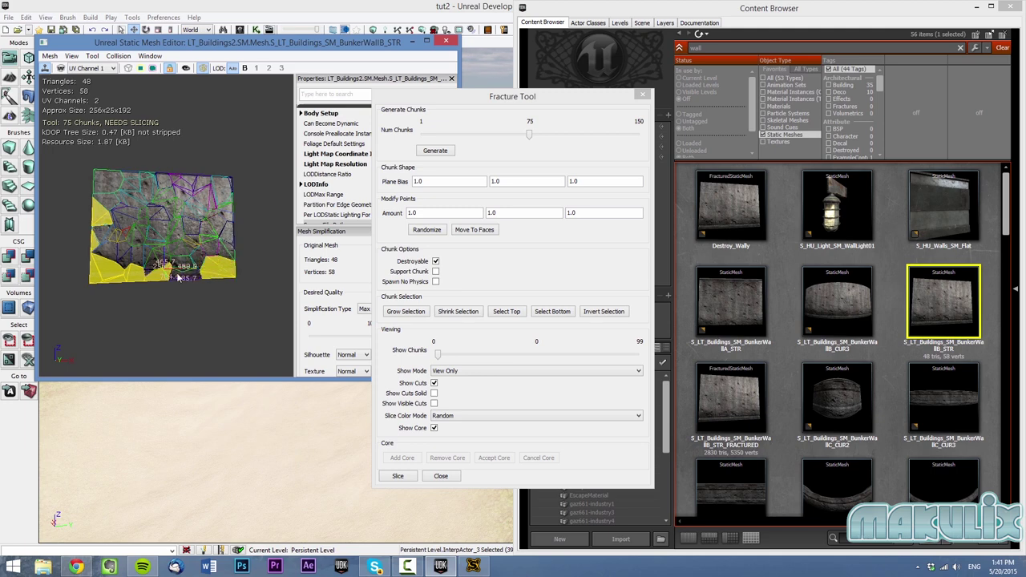
{"action": "scroll", "coordinate": [225, 245], "scroll_direction": "down", "scroll_amount": 1}
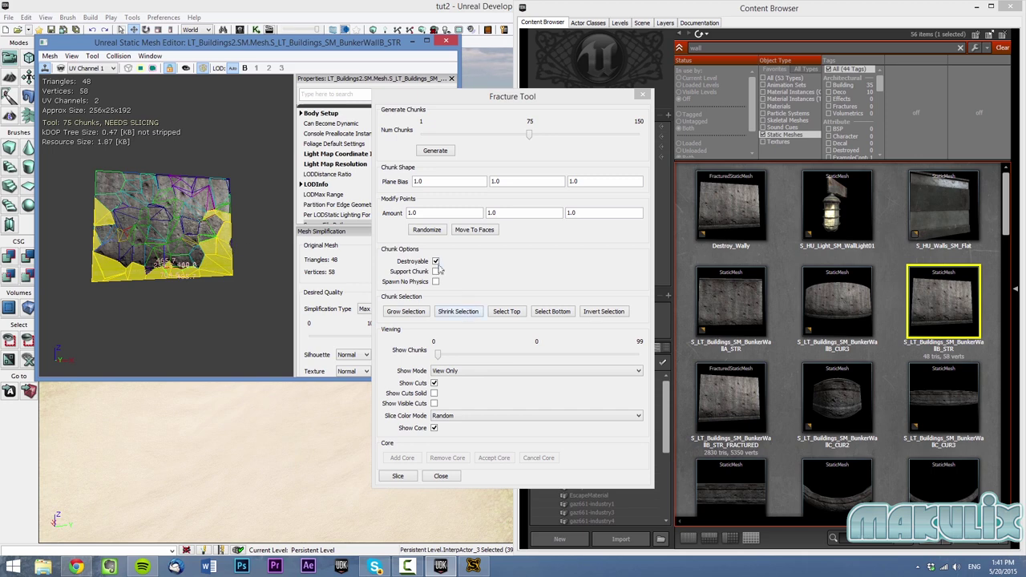
{"action": "left_click", "coordinate": [436, 271]}
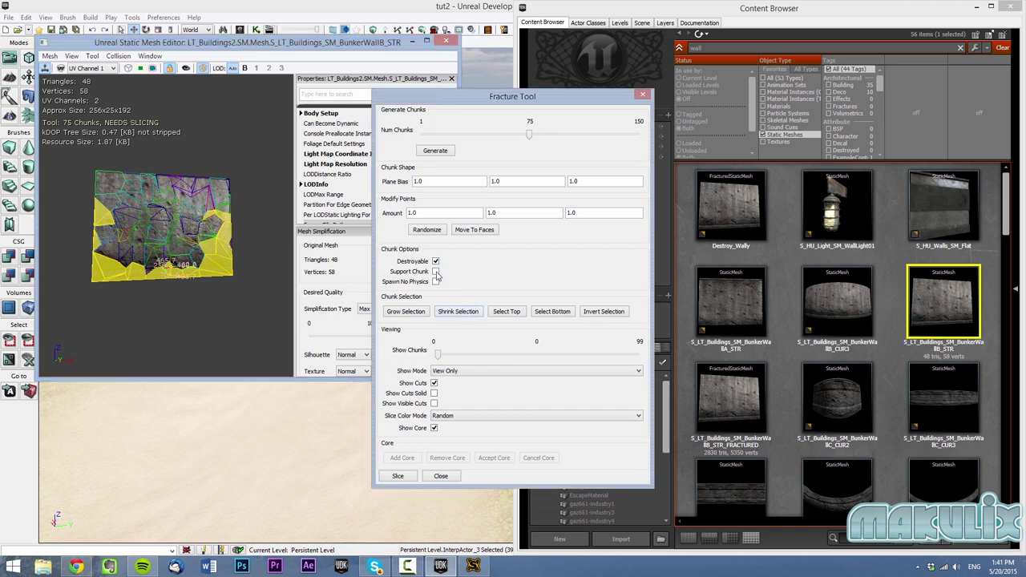
- Slice the wall into a fractured mesh stored in the package destroie, and close the Fracture Tool
{"action": "left_click", "coordinate": [398, 476]}
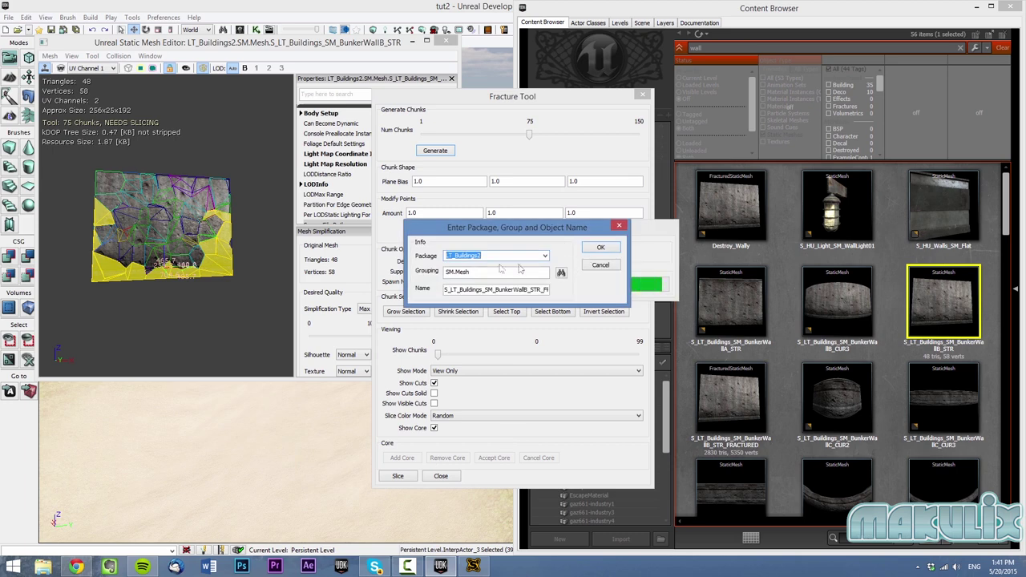
{"action": "type", "text": "destroie"}
{"action": "left_click", "coordinate": [599, 248]}
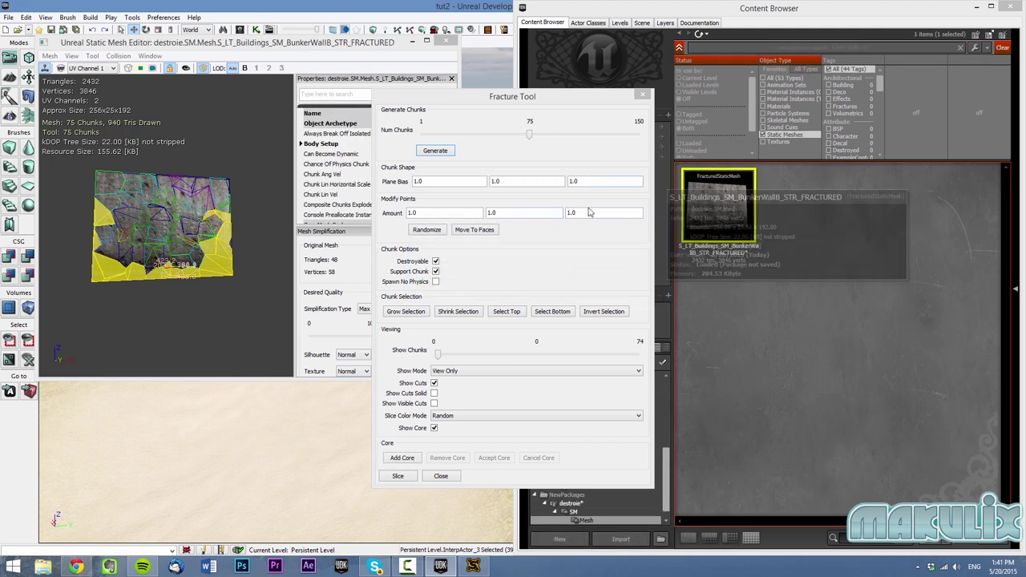
{"action": "left_click", "coordinate": [643, 95]}
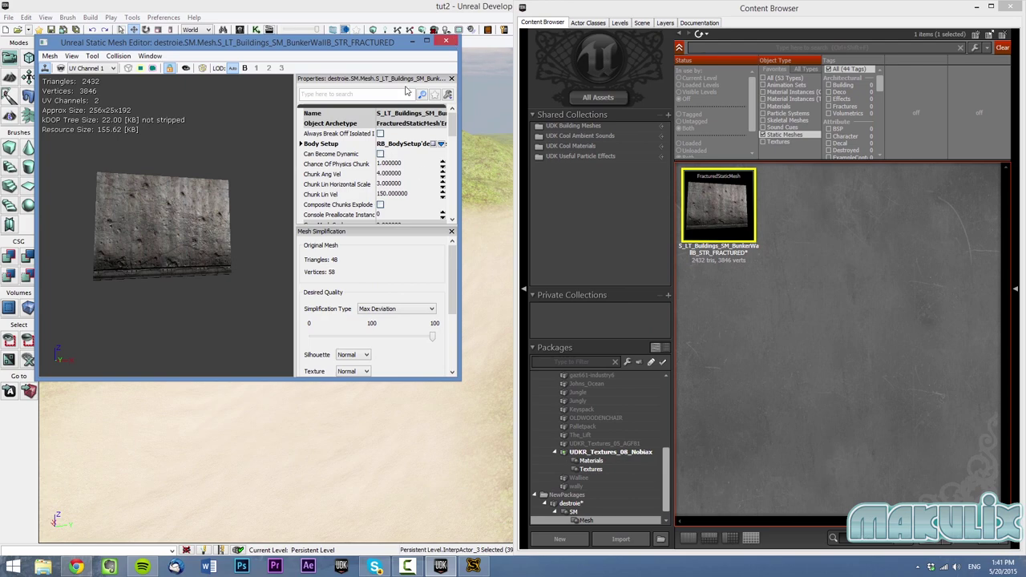
- Enable Can Become Dynamic for the fractured mesh and disable Use Simple Box Collision and Use Simple Line Collision
{"action": "key", "text": "super+Right"}
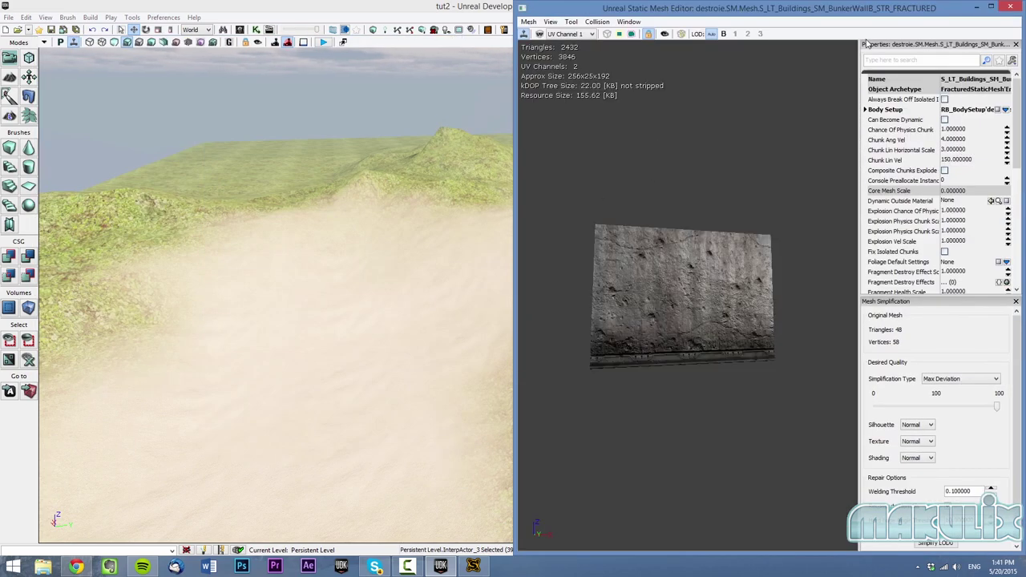
{"action": "double_click", "coordinate": [865, 14]}
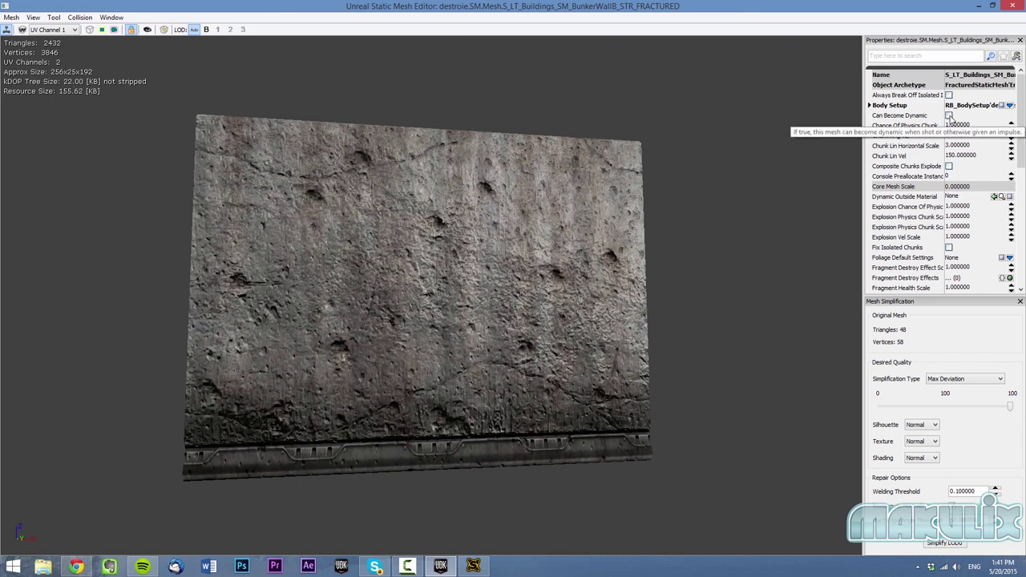
{"action": "left_click", "coordinate": [949, 116]}
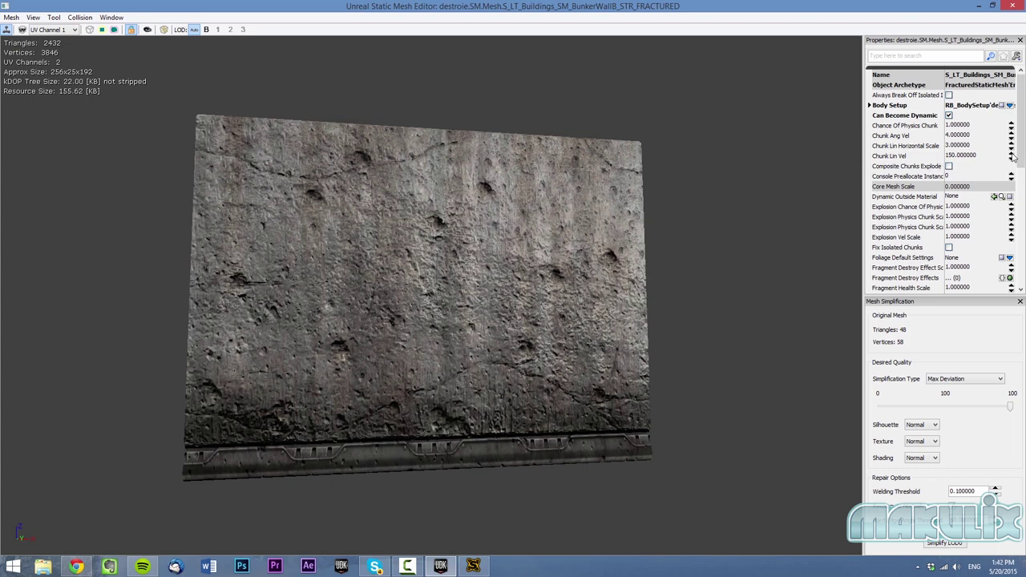
{"action": "left_click_drag", "start_coordinate": [1020, 160], "coordinate": [1020, 290]}
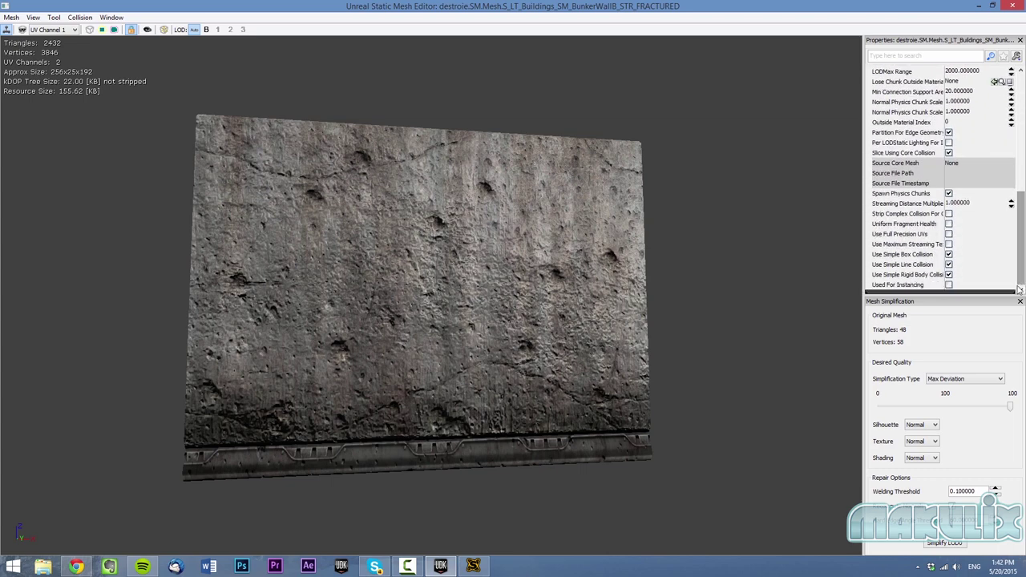
{"action": "left_click", "coordinate": [949, 254]}
{"action": "left_click", "coordinate": [949, 265]}
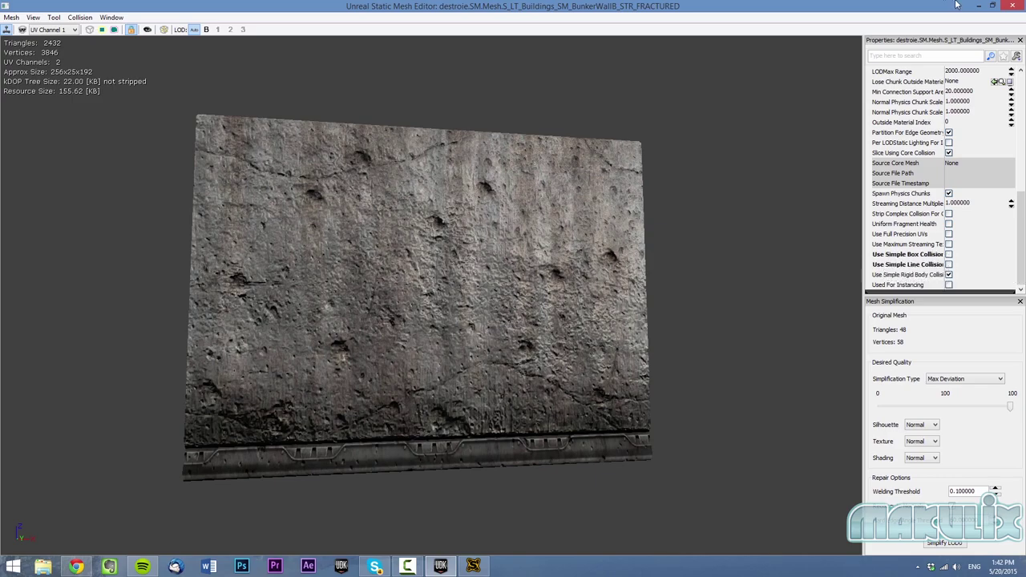
- Set the fractured mesh's Fragment Max Health to 30 and close the Static Mesh Editor
{"action": "left_click_drag", "start_coordinate": [957, 5], "coordinate": [0, 100]}
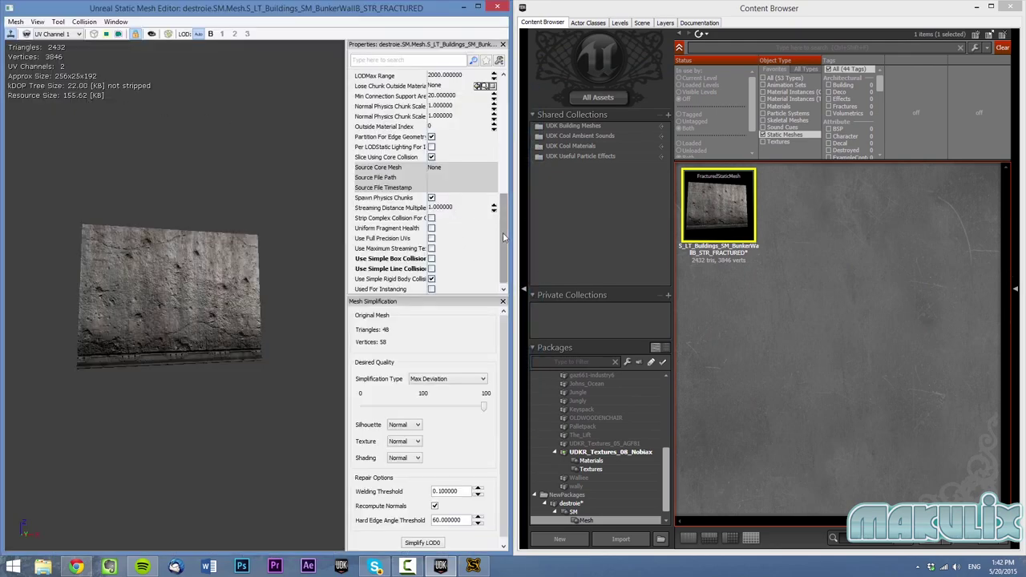
{"action": "left_click_drag", "start_coordinate": [503, 235], "coordinate": [502, 182]}
{"action": "left_click", "coordinate": [443, 151]}
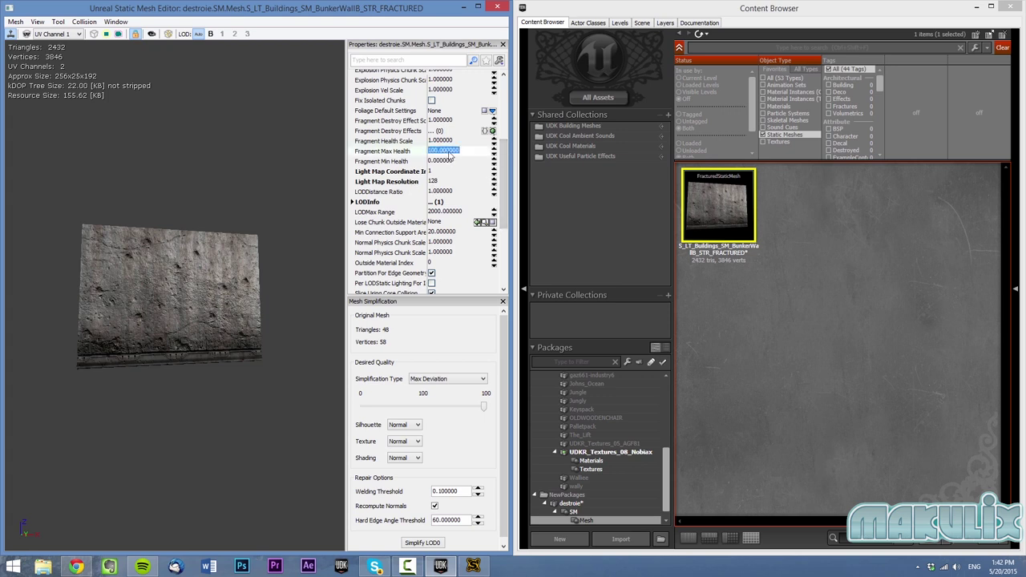
{"action": "type", "text": "30"}
{"action": "key", "text": "Return"}
{"action": "left_click", "coordinate": [497, 8]}
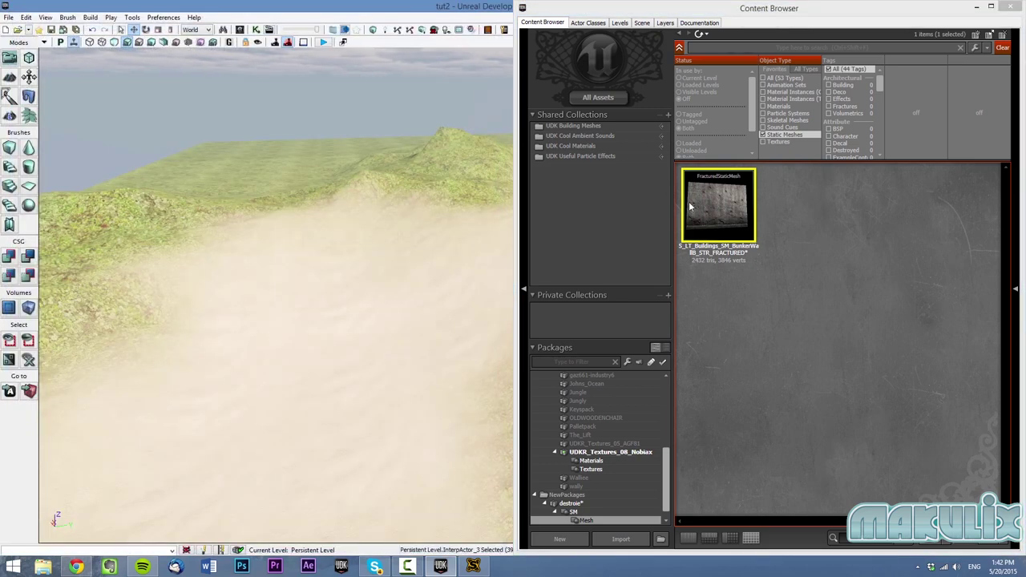
- Place the fractured wall mesh in the sand valley and rotate it to stand across the path
{"action": "left_click_drag", "start_coordinate": [689, 207], "coordinate": [330, 240]}
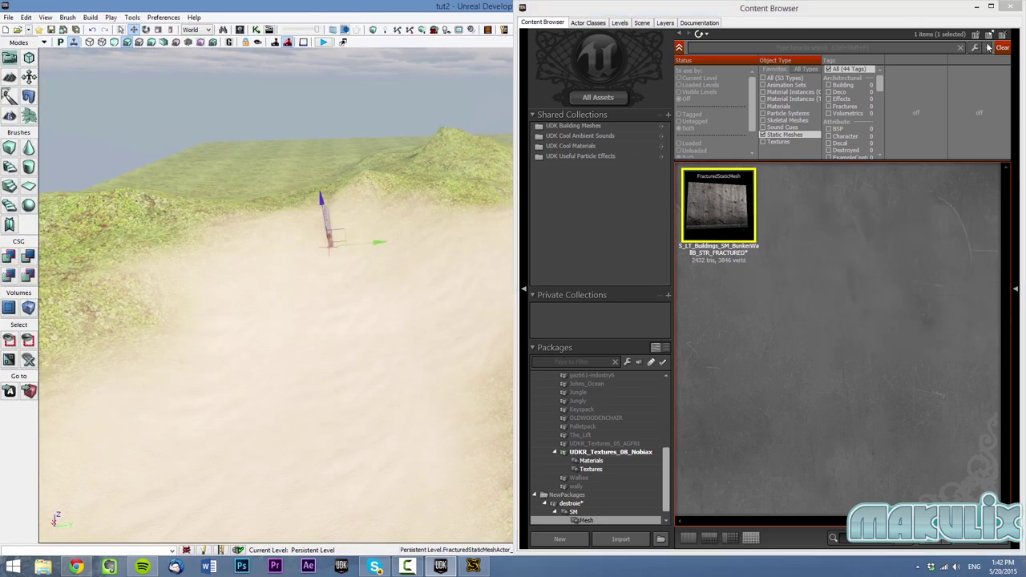
{"action": "left_click", "coordinate": [980, 10]}
{"action": "mouse_move", "coordinate": [428, 222]}
{"action": "right_mouse_down"}
{"action": "mouse_move", "coordinate": [393, 240]}
{"action": "mouse_move", "coordinate": [427, 207]}
{"action": "right_mouse_up"}
{"action": "key", "text": "space"}
{"action": "key", "text": "space"}
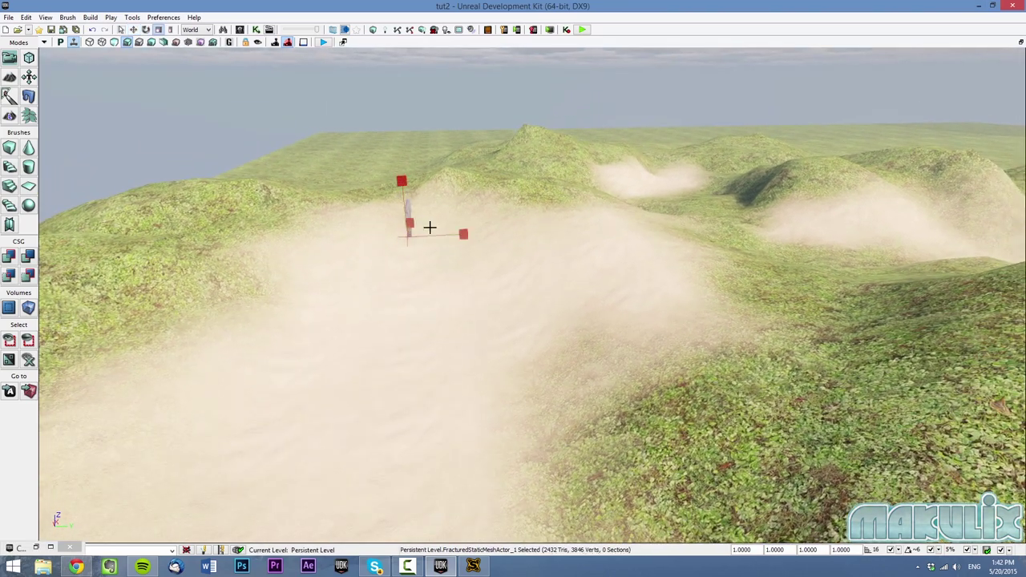
{"action": "key", "text": "space"}
{"action": "key", "text": "space"}
{"action": "key", "text": "space"}
{"action": "key", "text": "space"}
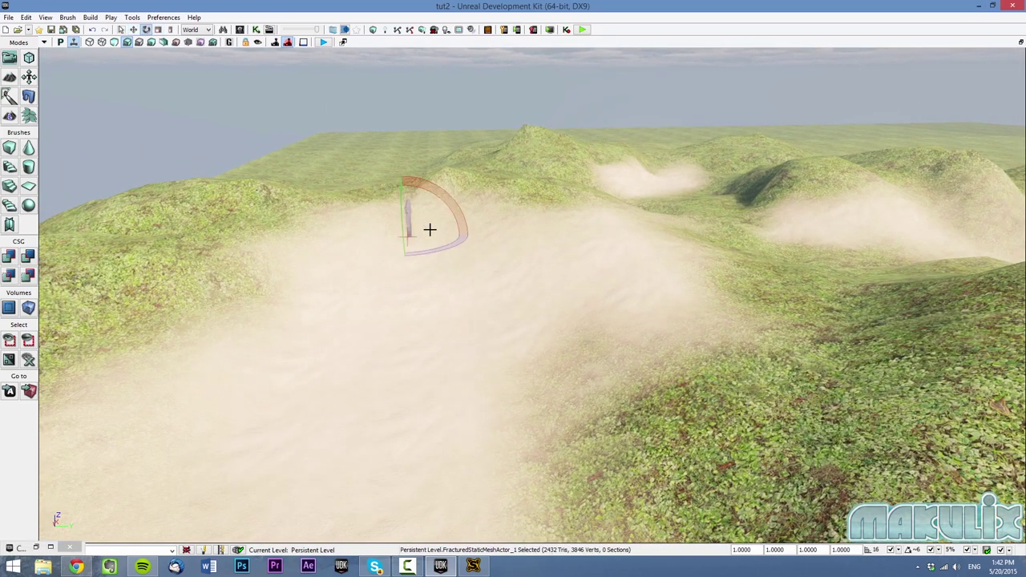
{"action": "left_click_drag", "start_coordinate": [453, 241], "coordinate": [404, 250]}
- Scale the wall uniformly to about 6.5 and move it into position across the sand path
{"action": "key", "text": "space"}
{"action": "left_click_drag", "start_coordinate": [401, 181], "coordinate": [401, 94]}
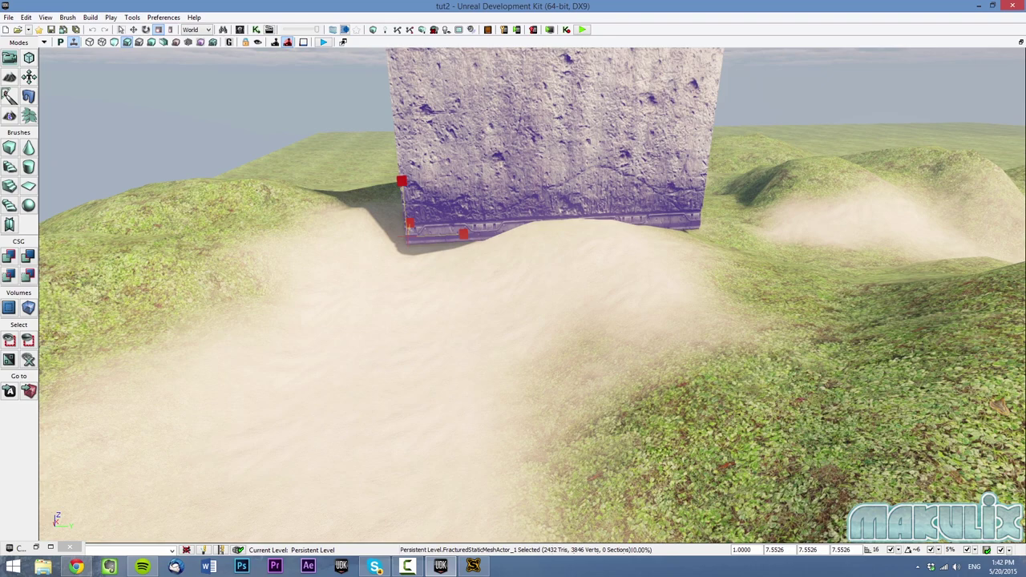
{"action": "right_click_drag", "start_coordinate": [463, 249], "coordinate": [445, 194]}
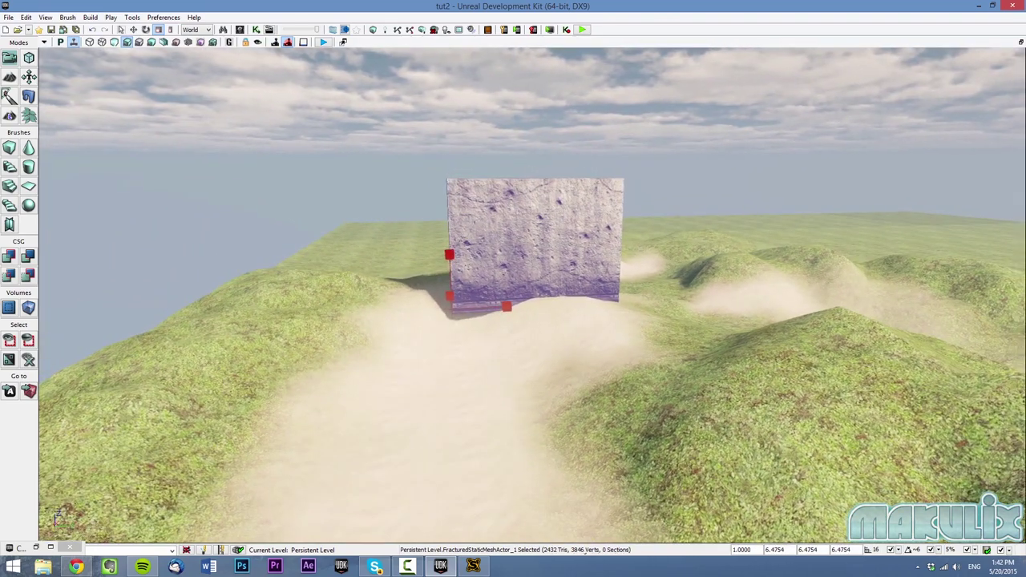
{"action": "key", "text": "space"}
{"action": "left_click_drag", "start_coordinate": [491, 308], "coordinate": [376, 348]}
{"action": "scroll", "coordinate": [369, 290], "scroll_direction": "down", "scroll_amount": 10}
{"action": "right_click_drag", "start_coordinate": [378, 350], "coordinate": [389, 390]}
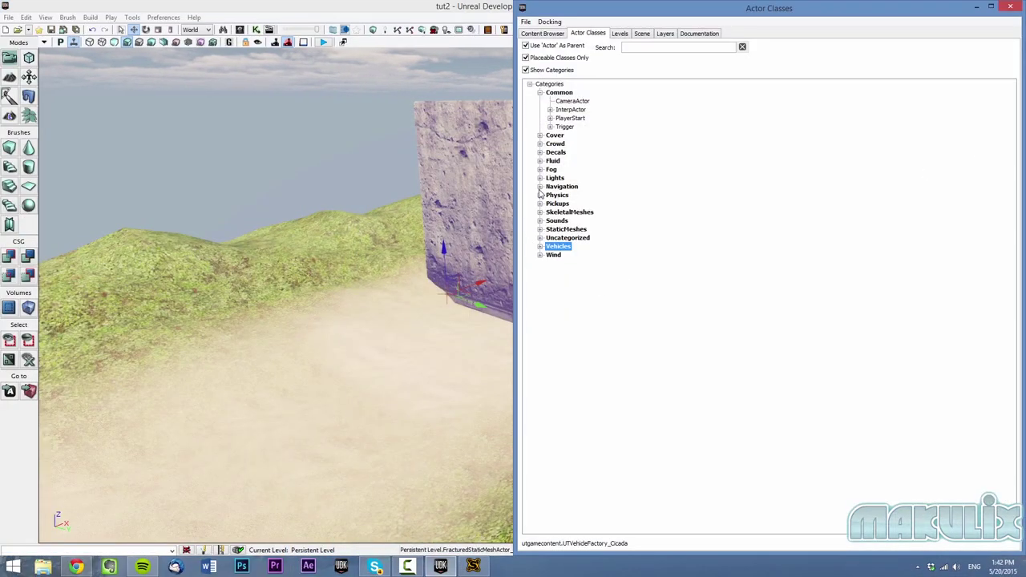
- Place an RB_RadialImpulseActor from the Physics actor classes on the sand in front of the wall
{"action": "left_click", "coordinate": [539, 195]}
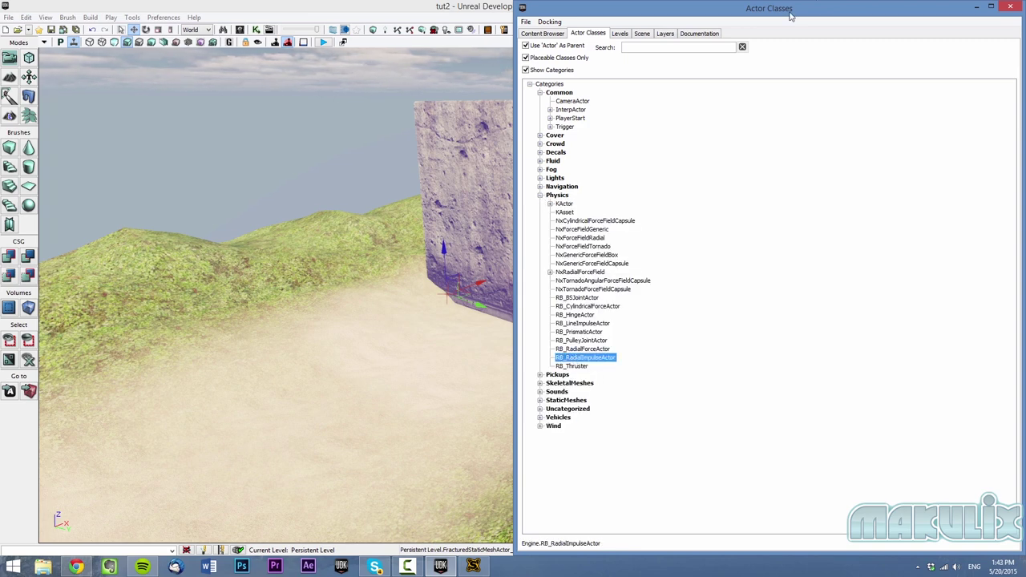
{"action": "left_click_drag", "start_coordinate": [790, 13], "coordinate": [1025, 63]}
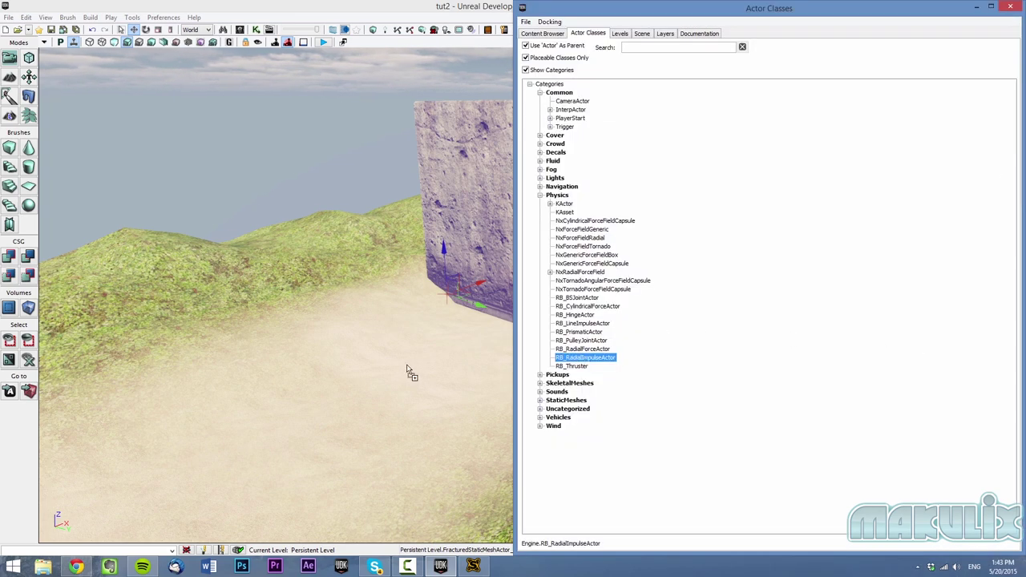
{"action": "left_click_drag", "start_coordinate": [407, 371], "coordinate": [405, 369]}
{"action": "left_click", "coordinate": [975, 8]}
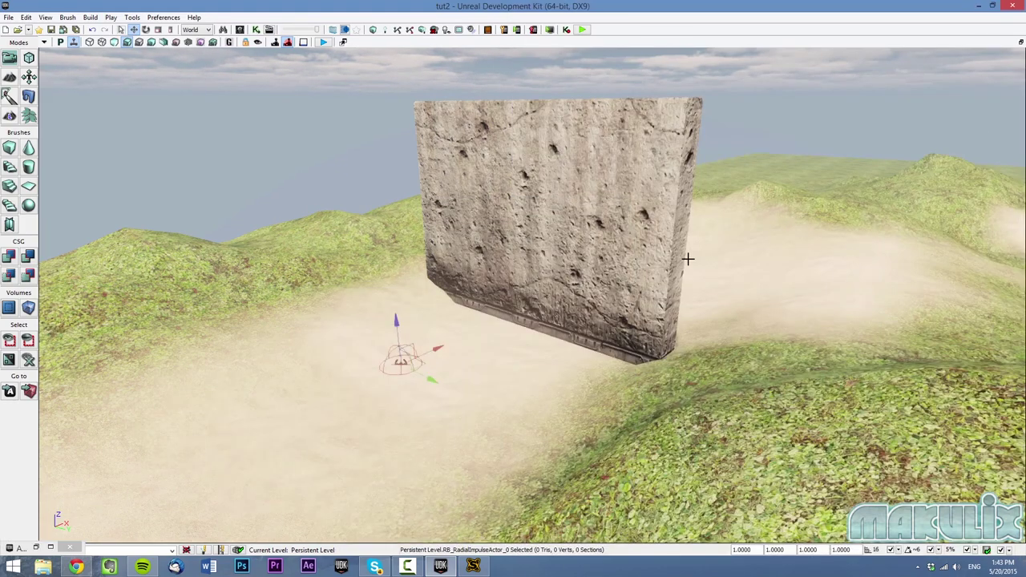
{"action": "right_click_drag", "start_coordinate": [685, 259], "coordinate": [629, 311]}
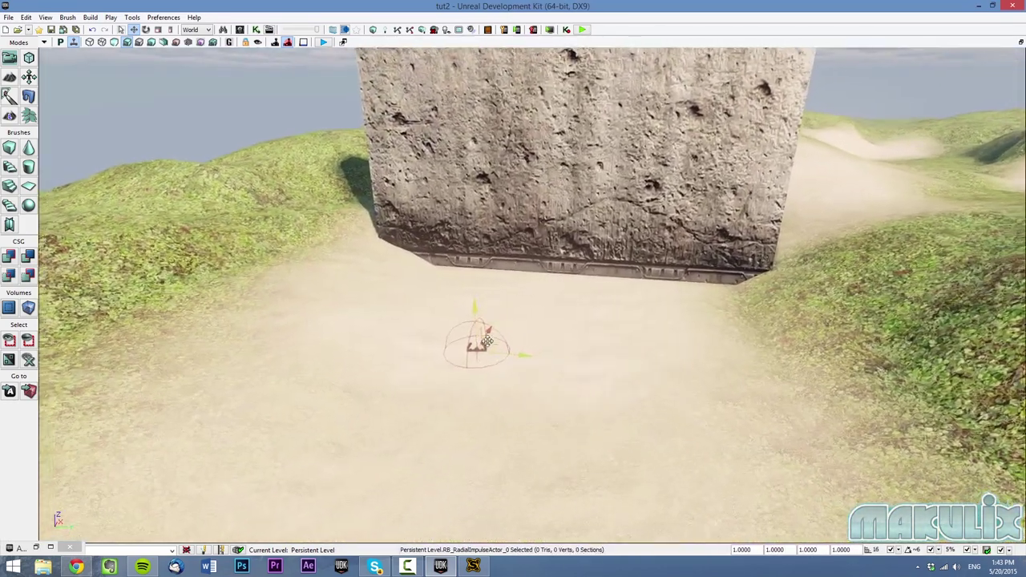
- Enable Cause Fracture in the radial impulse actor's impulse component properties
{"action": "right_click", "coordinate": [463, 142]}
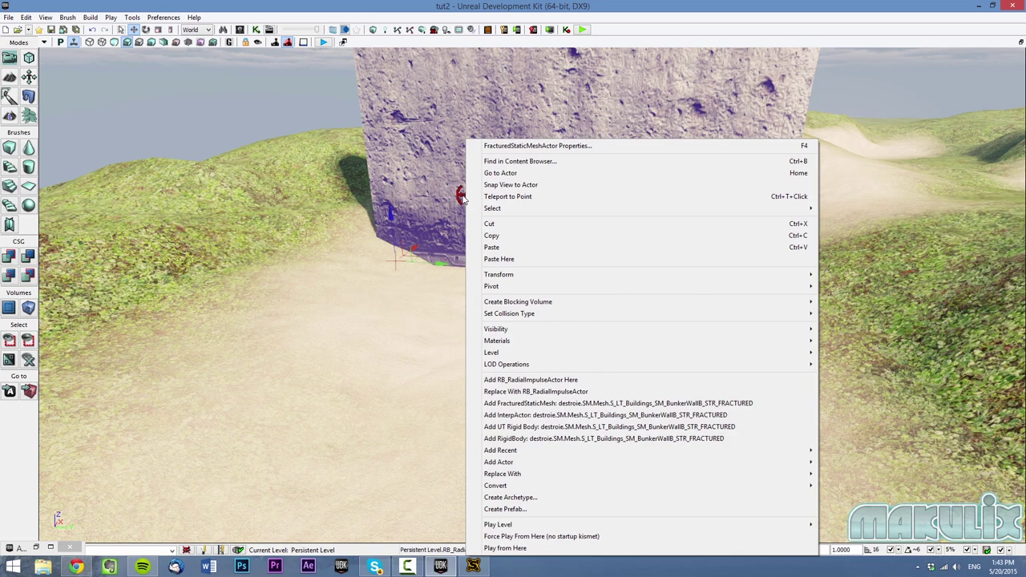
{"action": "right_click", "coordinate": [460, 184]}
{"action": "left_click", "coordinate": [497, 189]}
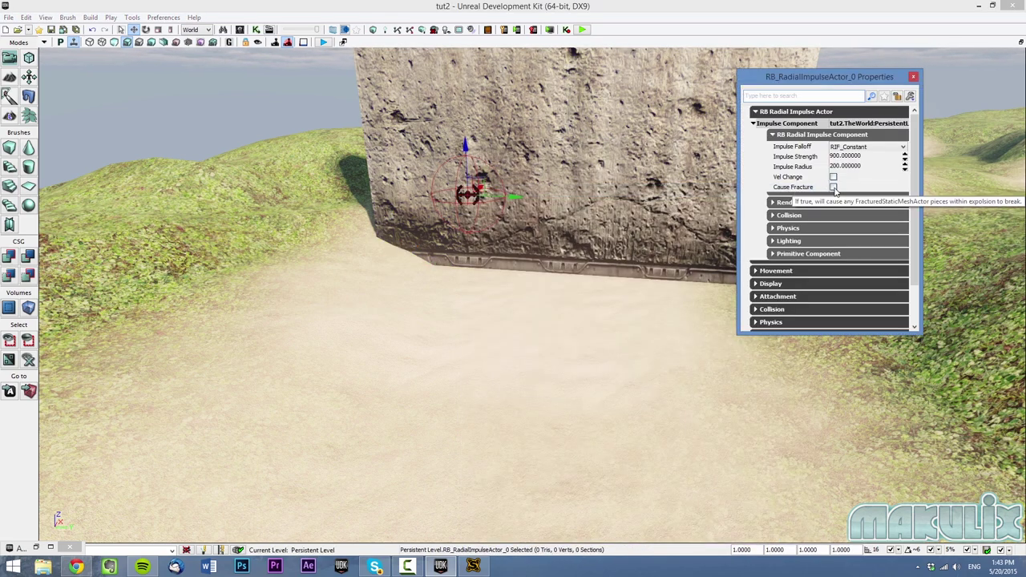
{"action": "left_click", "coordinate": [833, 187]}
{"action": "left_click", "coordinate": [914, 77]}
- Move the radial impulse actor to the middle of the wall and scale up its radius to cover most of it
{"action": "right_click_drag", "start_coordinate": [643, 218], "coordinate": [641, 215]}
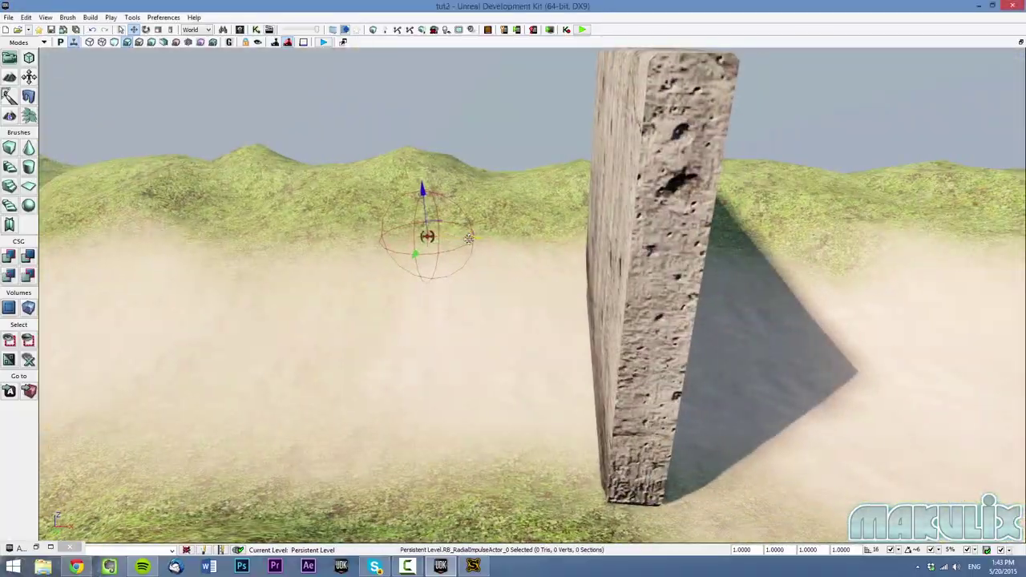
{"action": "left_click_drag", "start_coordinate": [559, 236], "coordinate": [671, 237]}
{"action": "right_click_drag", "start_coordinate": [671, 237], "coordinate": [672, 240]}
{"action": "left_click_drag", "start_coordinate": [531, 214], "coordinate": [560, 228]}
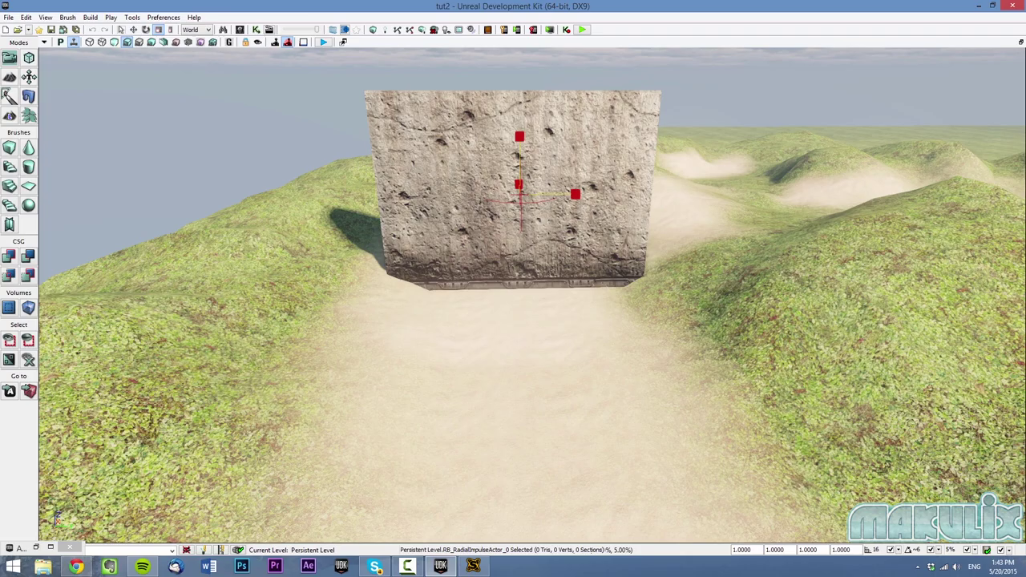
{"action": "left_click_drag", "start_coordinate": [521, 192], "coordinate": [521, 191]}
{"action": "right_click_drag", "start_coordinate": [521, 191], "coordinate": [469, 191]}
{"action": "right_click_drag", "start_coordinate": [705, 304], "coordinate": [731, 343]}
{"action": "key", "text": "space"}
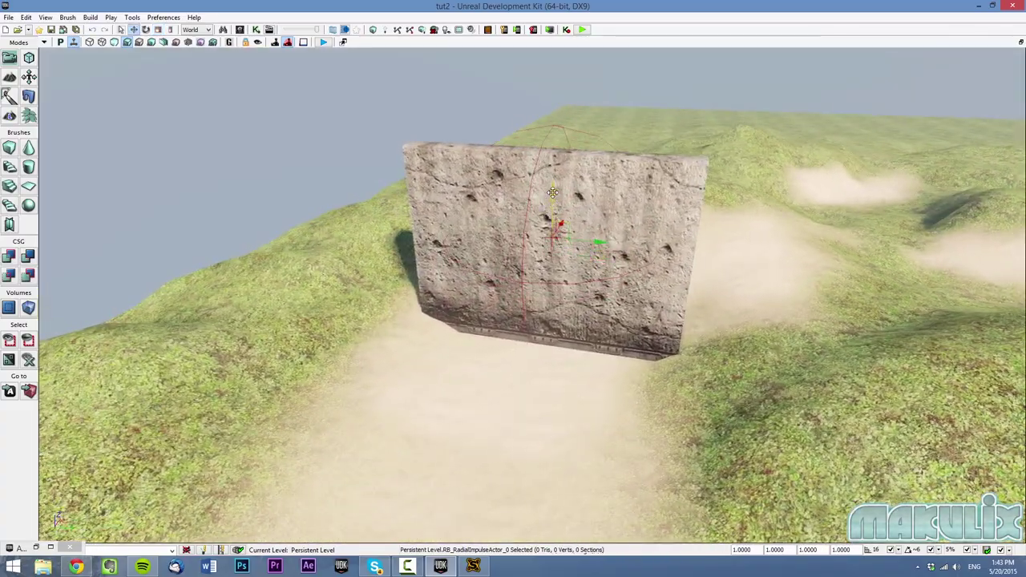
{"action": "right_click_drag", "start_coordinate": [557, 217], "coordinate": [653, 193]}
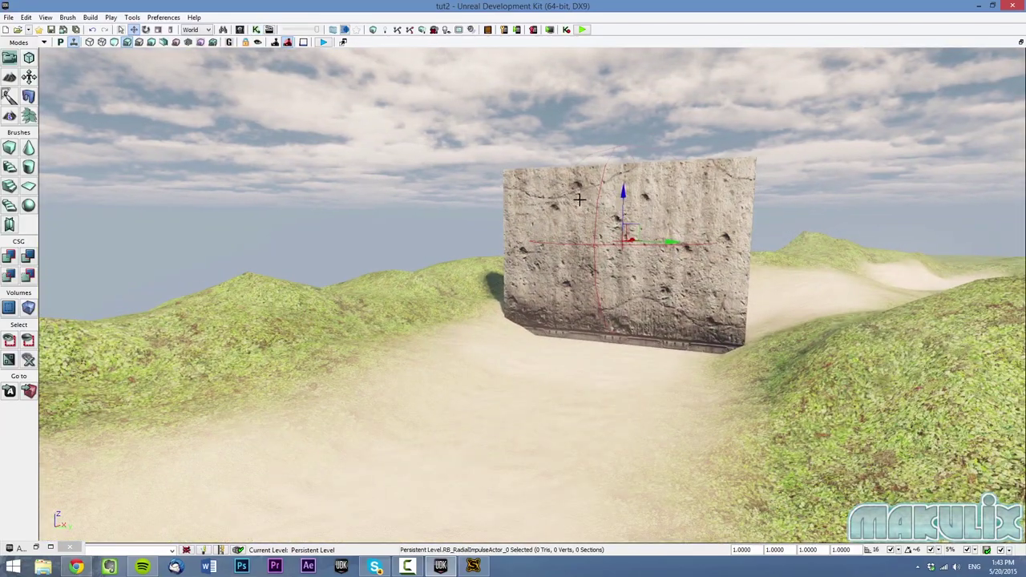
- Bring up the Kismet editor beside the viewport and add a Toggle action to the main sequence
{"action": "left_click", "coordinate": [123, 549]}
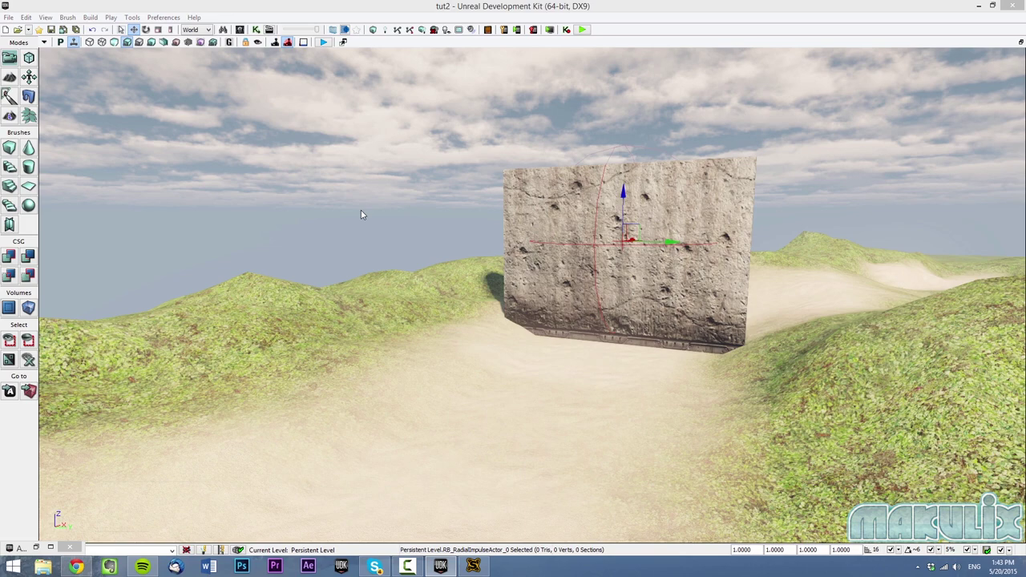
{"action": "left_click_drag", "start_coordinate": [451, 11], "coordinate": [1025, 32]}
{"action": "right_click", "coordinate": [609, 90]}
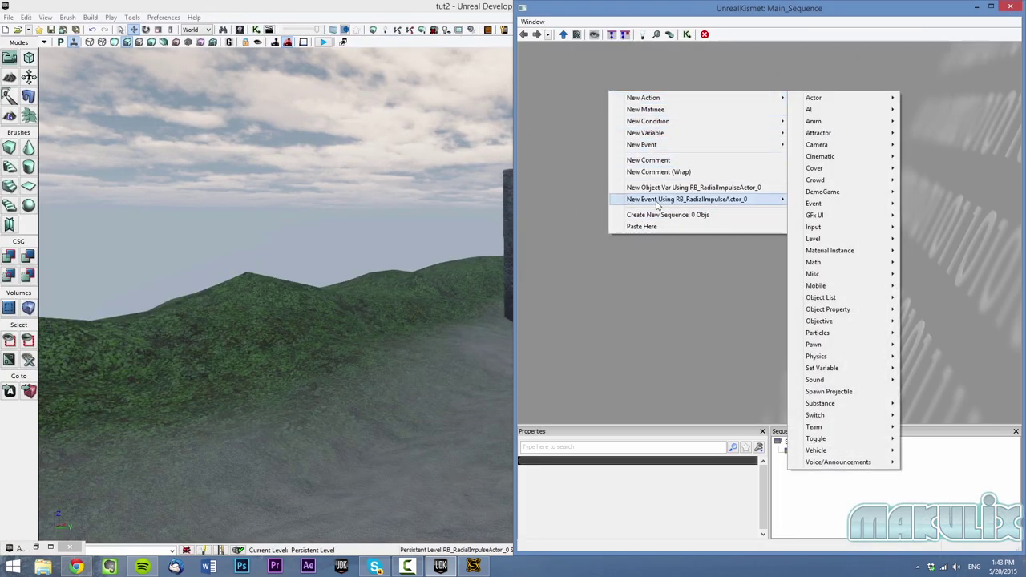
{"action": "mouse_move", "coordinate": [649, 97]}
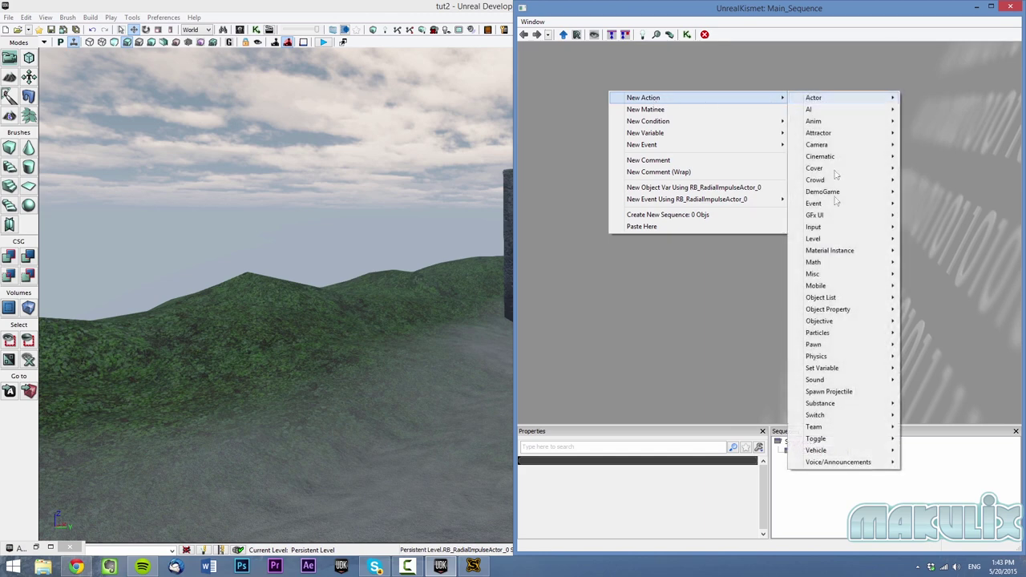
{"action": "mouse_move", "coordinate": [815, 438]}
{"action": "left_click", "coordinate": [930, 442]}
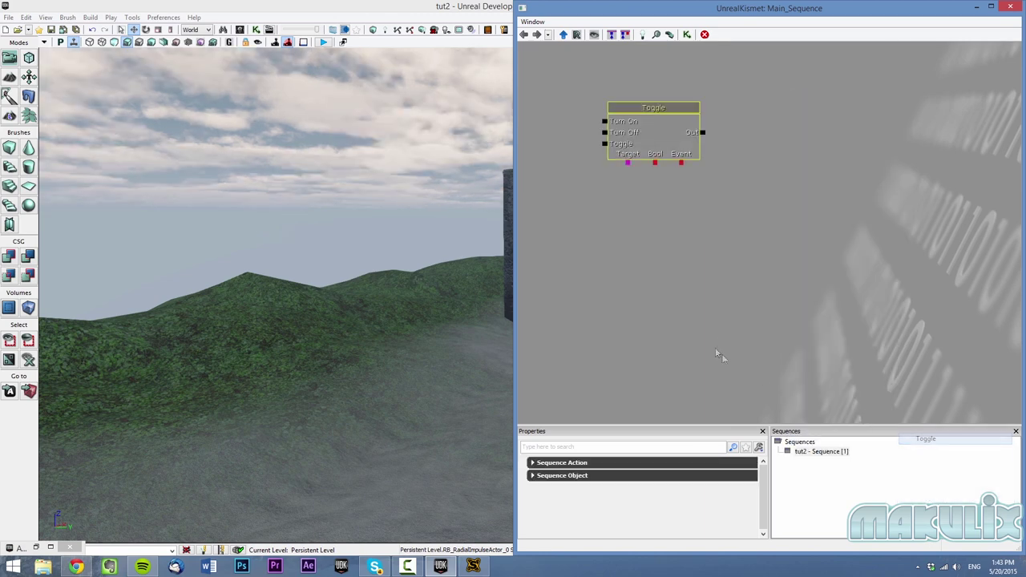
- Add an object variable for the selected radial impulse actor below the Toggle action and link it to the action's Target
{"action": "left_click_drag", "start_coordinate": [674, 324], "coordinate": [675, 254]}
{"action": "right_click", "coordinate": [668, 239]}
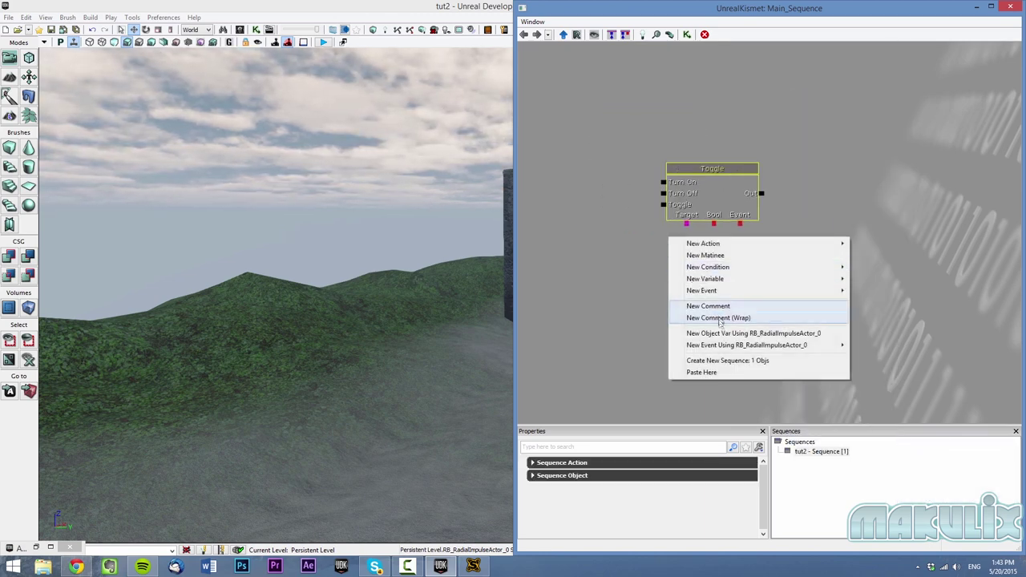
{"action": "left_click", "coordinate": [825, 337]}
{"action": "left_click_drag", "start_coordinate": [687, 224], "coordinate": [687, 263]}
{"action": "left_click_drag", "start_coordinate": [614, 271], "coordinate": [687, 311]}
- Place a Trigger actor on the sand between the parked buggy and the flying vehicle
{"action": "right_click_drag", "start_coordinate": [439, 273], "coordinate": [478, 279]}
{"action": "right_click_drag", "start_coordinate": [348, 348], "coordinate": [212, 380]}
{"action": "right_click_drag", "start_coordinate": [215, 288], "coordinate": [345, 285]}
{"action": "right_click", "coordinate": [215, 289]}
{"action": "left_click", "coordinate": [142, 385]}
{"action": "right_click_drag", "start_coordinate": [141, 384], "coordinate": [98, 385]}
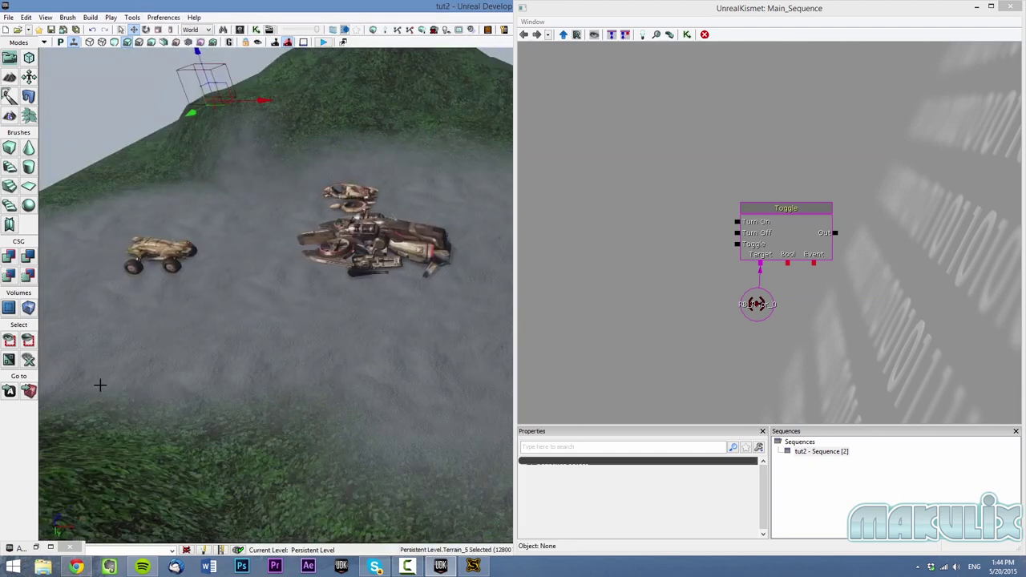
{"action": "right_click", "coordinate": [246, 255]}
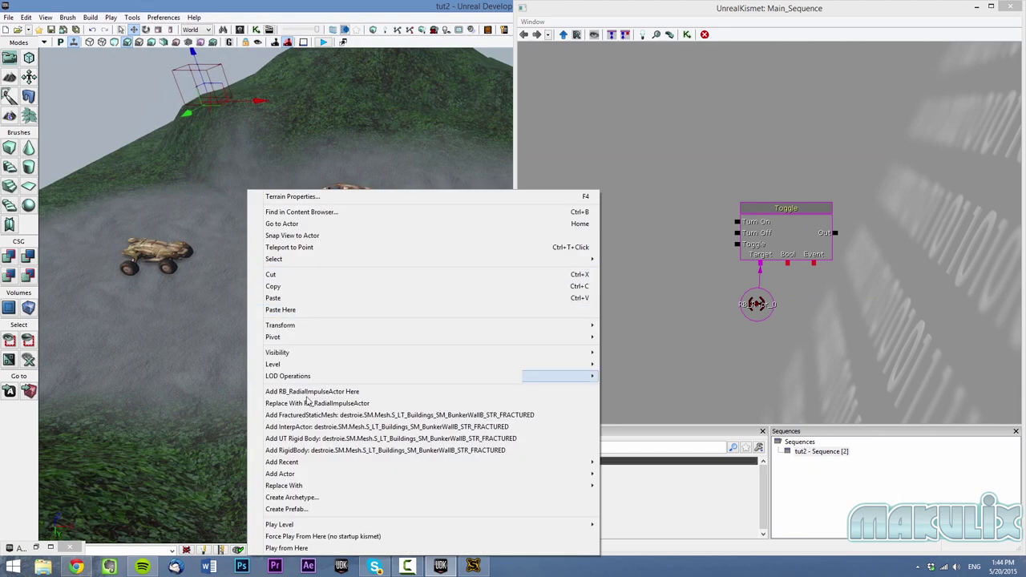
{"action": "mouse_move", "coordinate": [336, 475]}
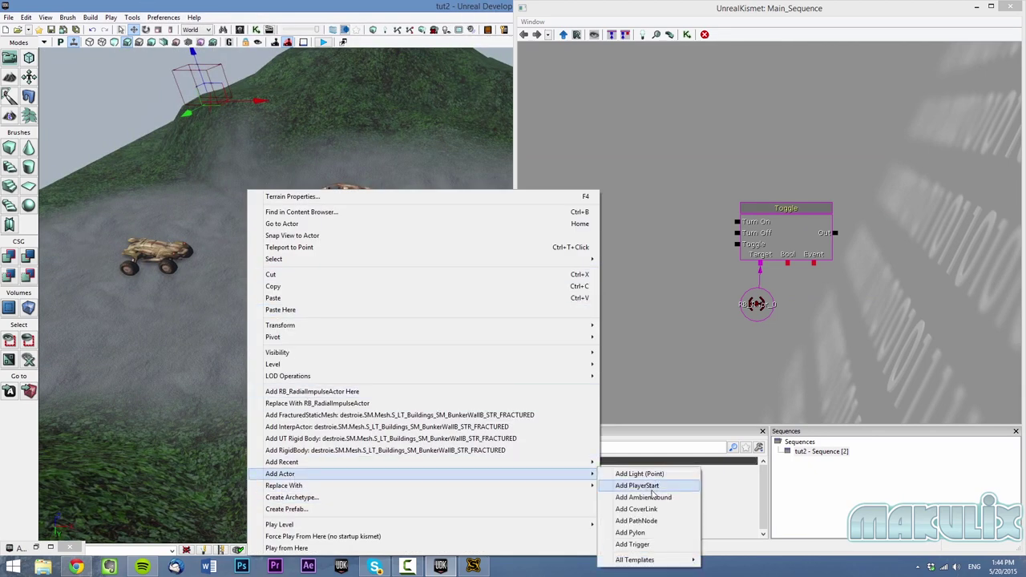
{"action": "left_click", "coordinate": [641, 544]}
{"action": "key", "text": "space"}
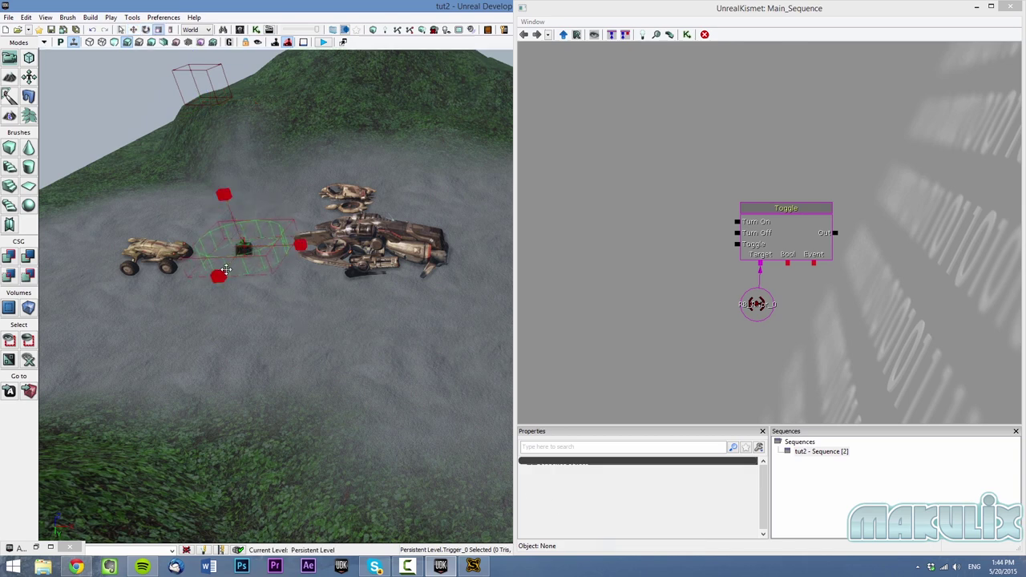
{"action": "key", "text": "space"}
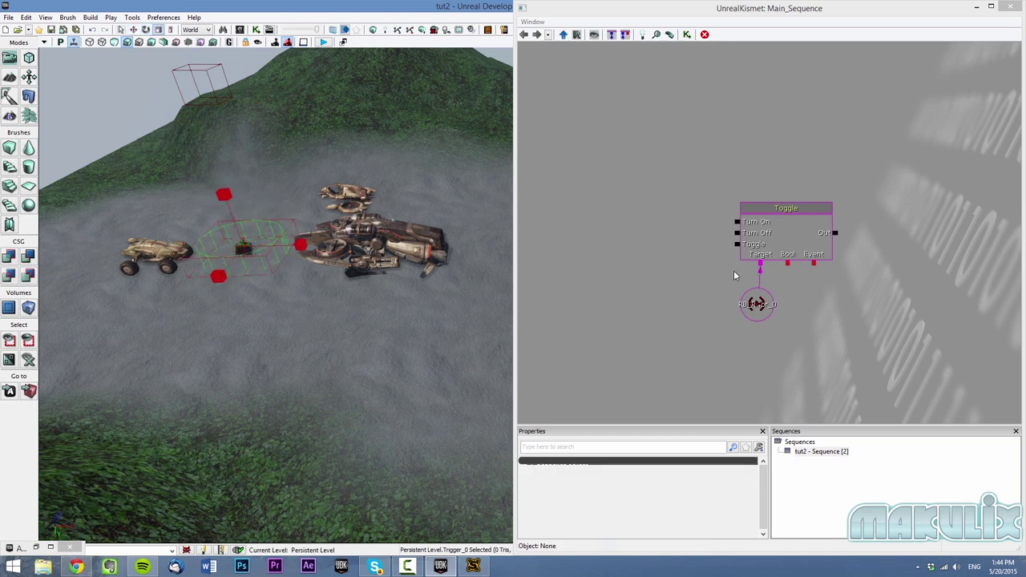
- Add a Touch event for the trigger in Kismet and connect it to the Toggle action's Turn On input
{"action": "right_click", "coordinate": [650, 188]}
{"action": "mouse_move", "coordinate": [762, 295]}
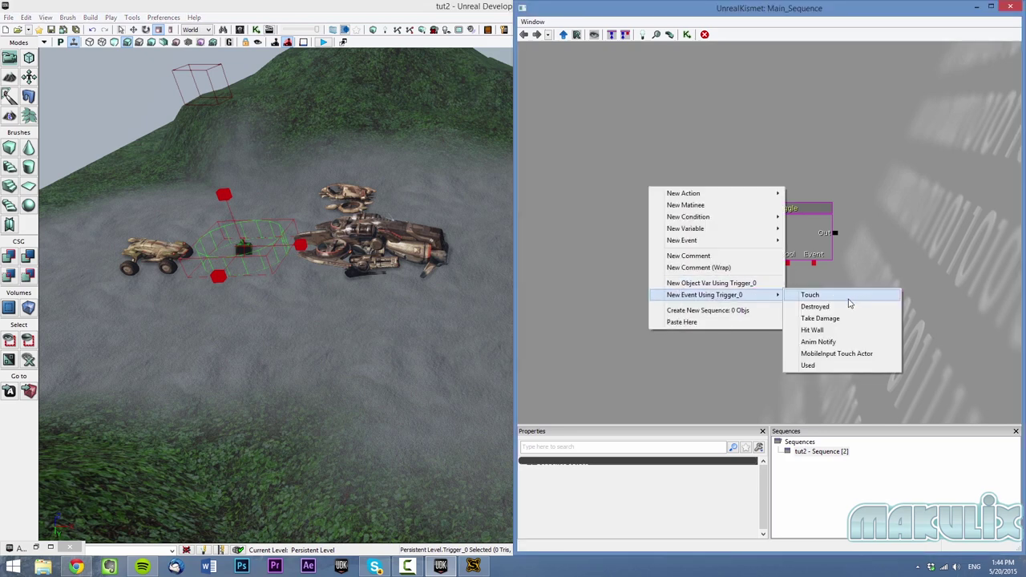
{"action": "left_click", "coordinate": [811, 295]}
{"action": "left_click_drag", "start_coordinate": [709, 234], "coordinate": [736, 224]}
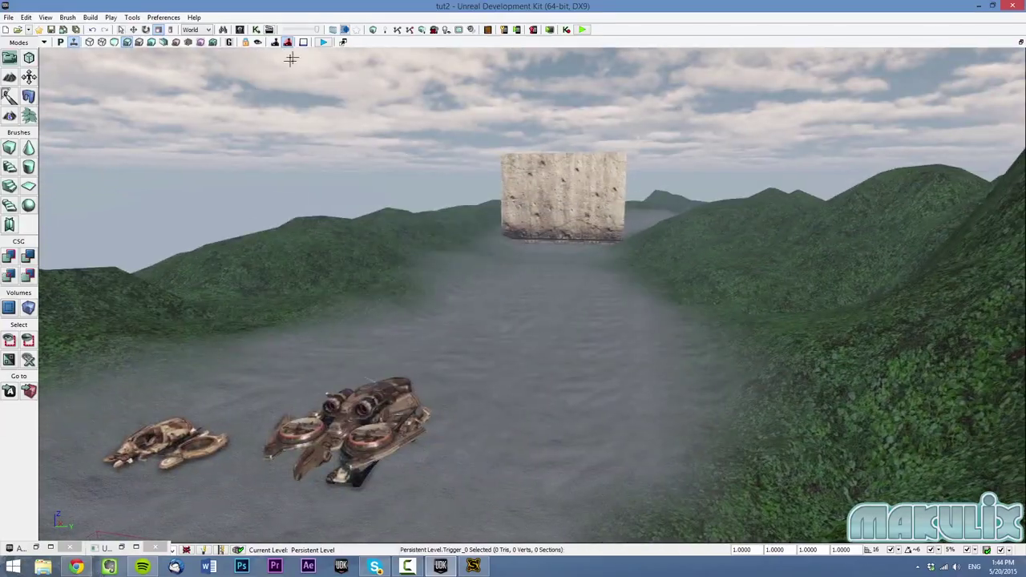
- Play-test the level briefly among the parked vehicles and return to the editor
{"action": "left_click", "coordinate": [322, 42]}
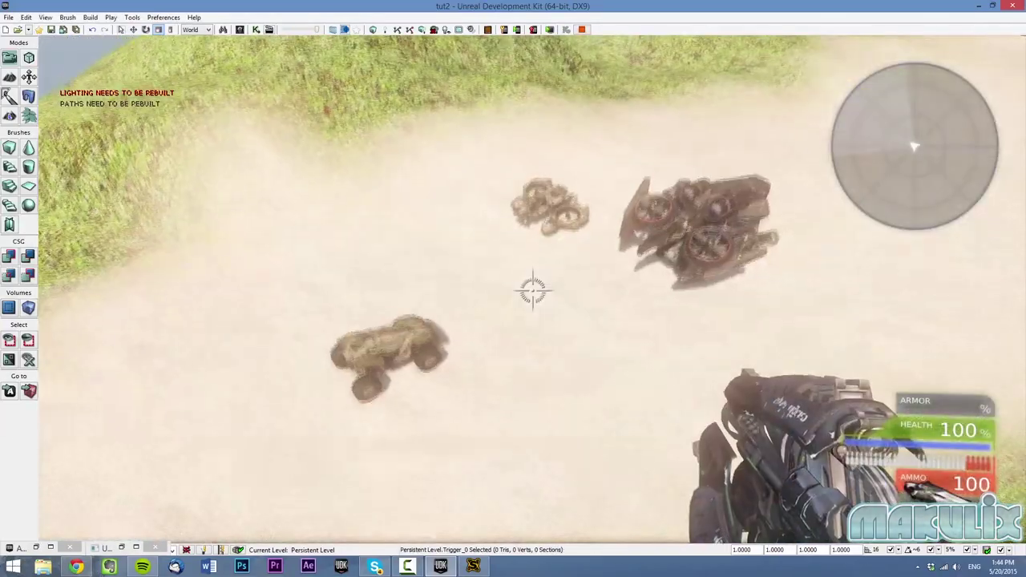
{"action": "key", "text": "w"}
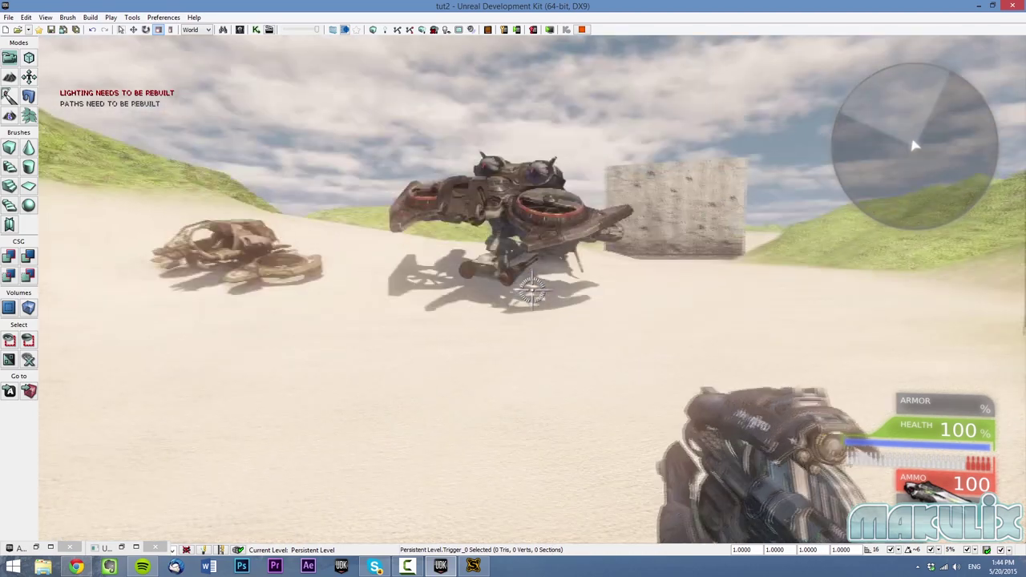
{"action": "key", "text": "Escape"}
- Clear the middle of the sand path by moving the Cicada and Manta vehicles to opposite sides
{"action": "left_click", "coordinate": [329, 415]}
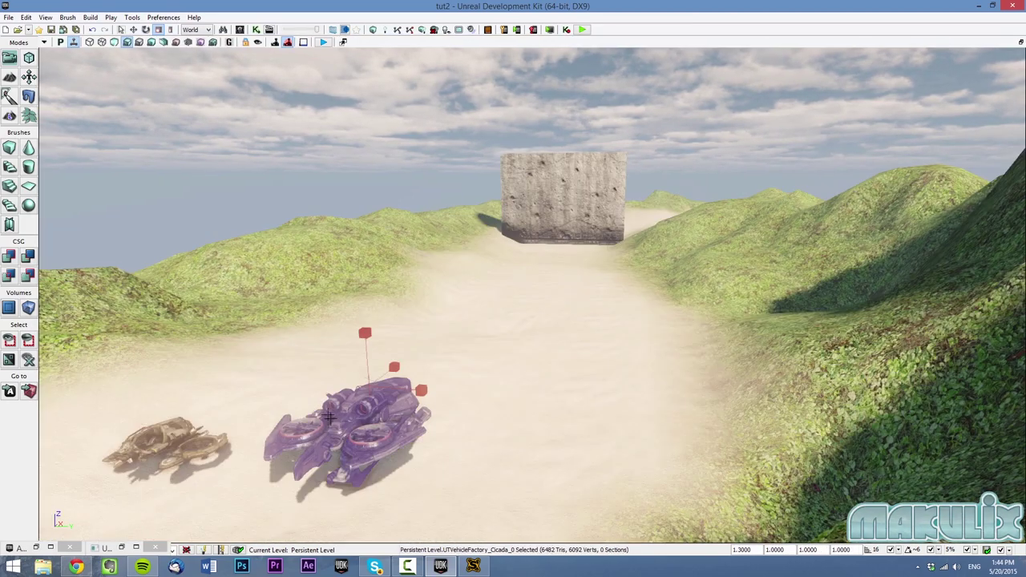
{"action": "key", "text": "d"}
{"action": "key", "text": "space"}
{"action": "key", "text": "space"}
{"action": "key", "text": "space"}
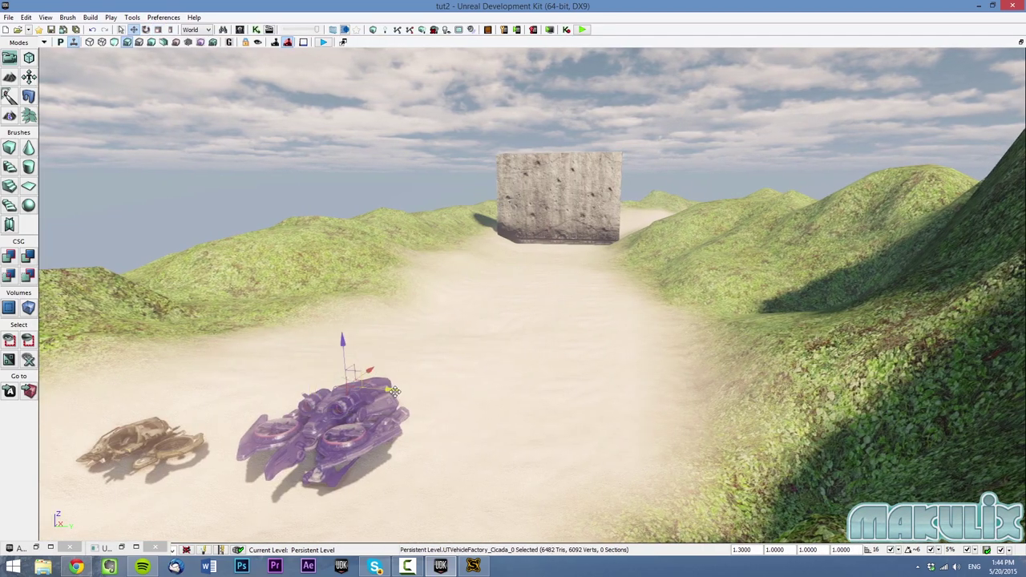
{"action": "left_click_drag", "start_coordinate": [394, 392], "coordinate": [779, 420]}
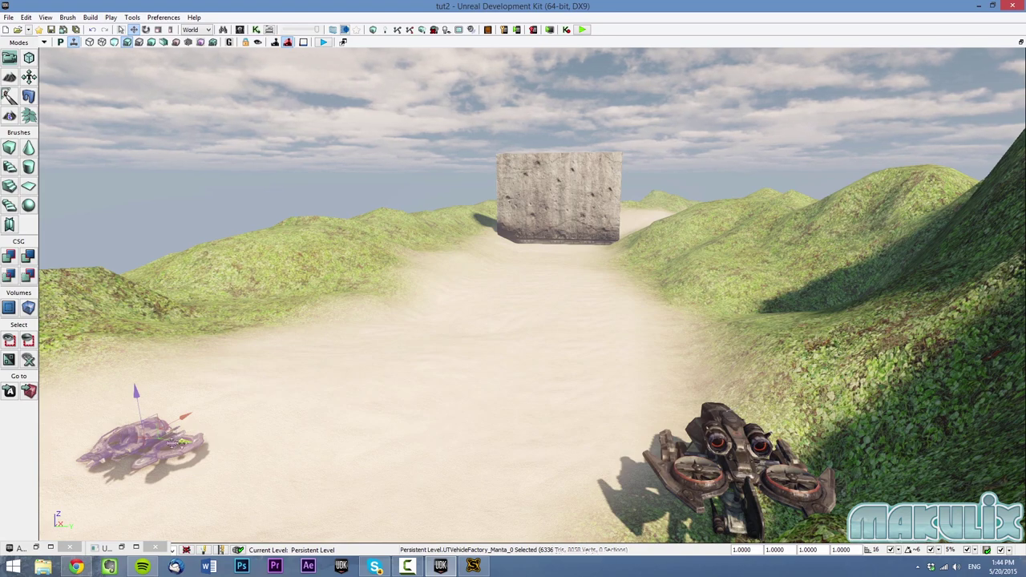
{"action": "left_click_drag", "start_coordinate": [173, 442], "coordinate": [65, 438]}
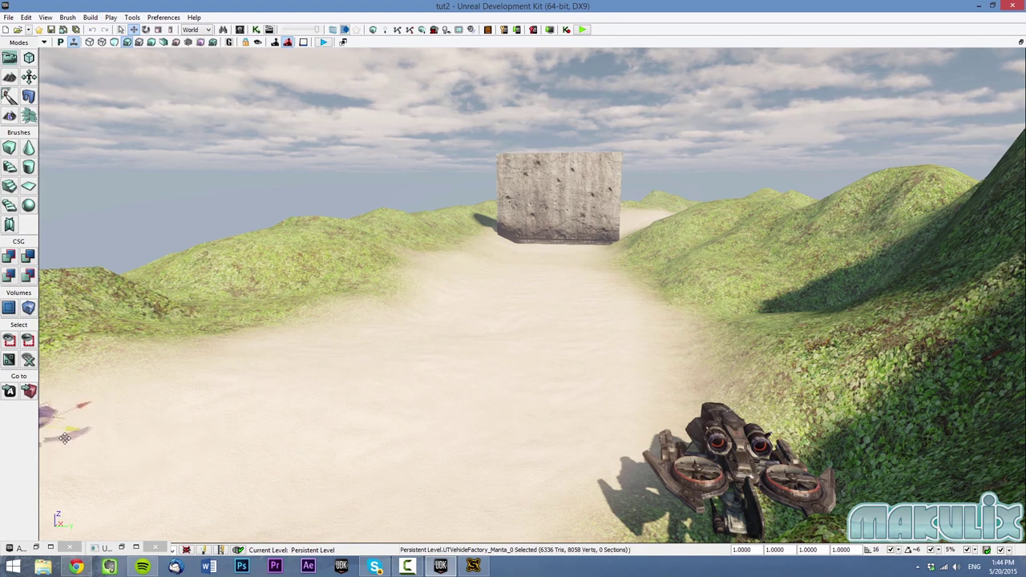
- Play-test the level by walking through the trigger to check whether the distant wall fractures
{"action": "left_click", "coordinate": [323, 42]}
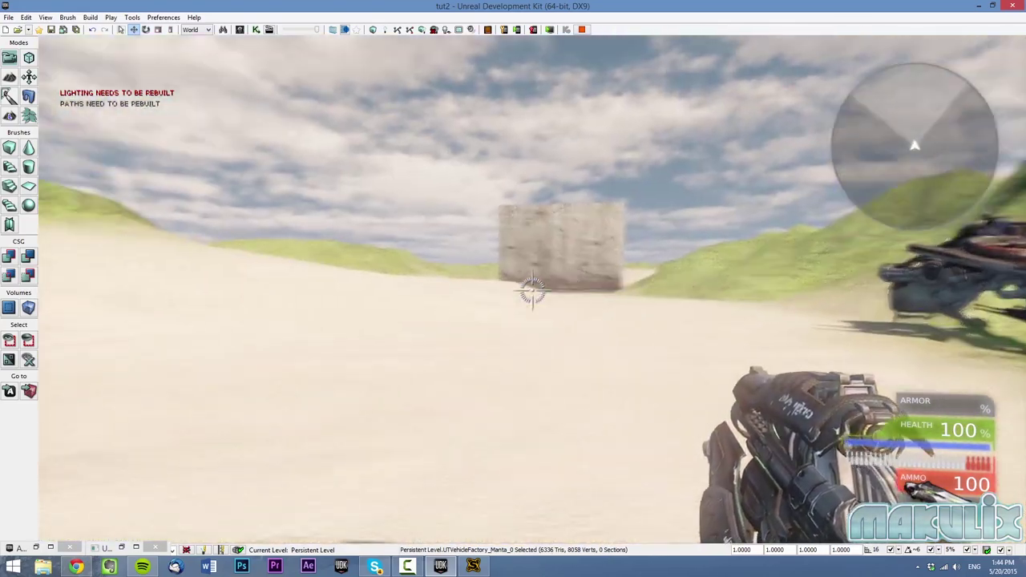
{"action": "key", "text": "w"}
{"action": "left_click", "coordinate": [533, 290]}
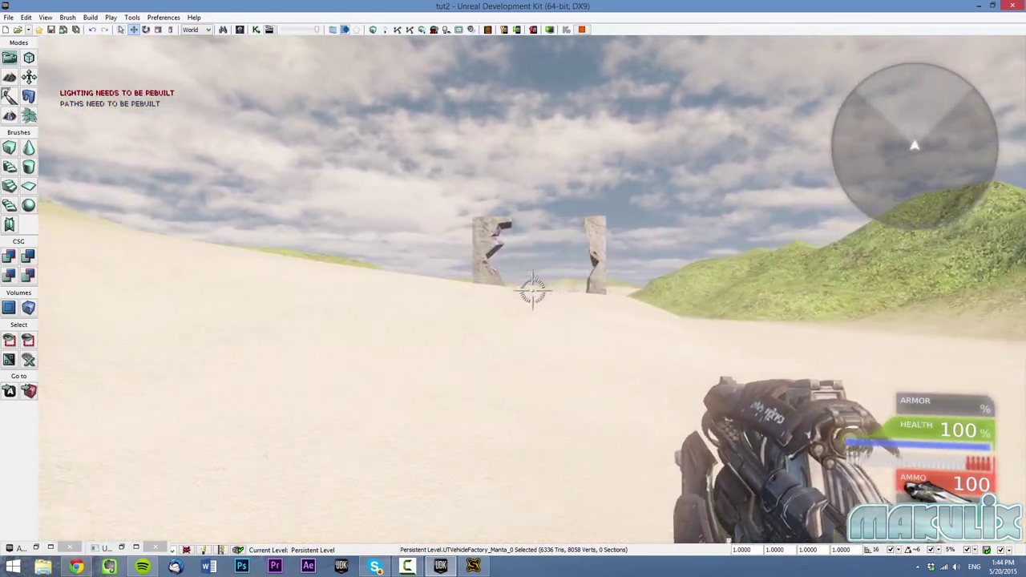
{"action": "key", "text": "w"}
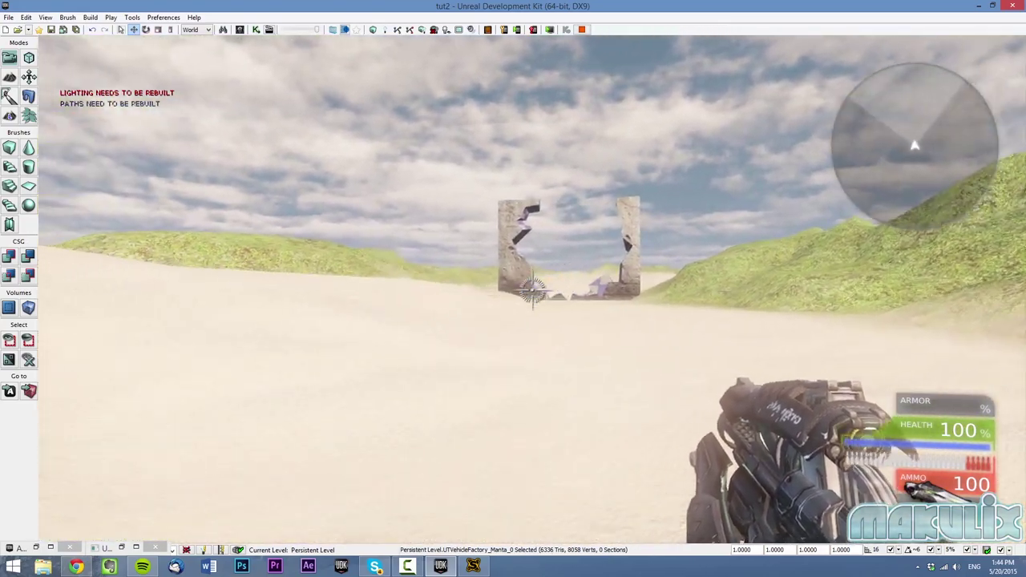
{"action": "key", "text": "Escape"}
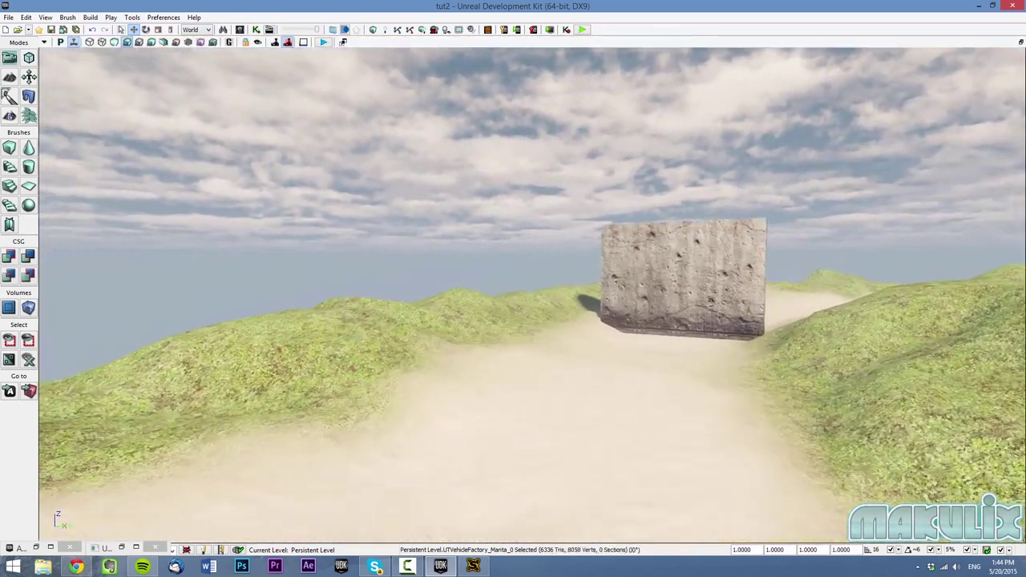
- Move the trigger from beside the buggy along the sand path to just in front of the wall
{"action": "left_click_drag", "start_coordinate": [449, 241], "coordinate": [481, 272]}
{"action": "right_click_drag", "start_coordinate": [481, 273], "coordinate": [400, 320]}
{"action": "left_click_drag", "start_coordinate": [401, 208], "coordinate": [369, 286]}
{"action": "right_click_drag", "start_coordinate": [369, 287], "coordinate": [325, 327]}
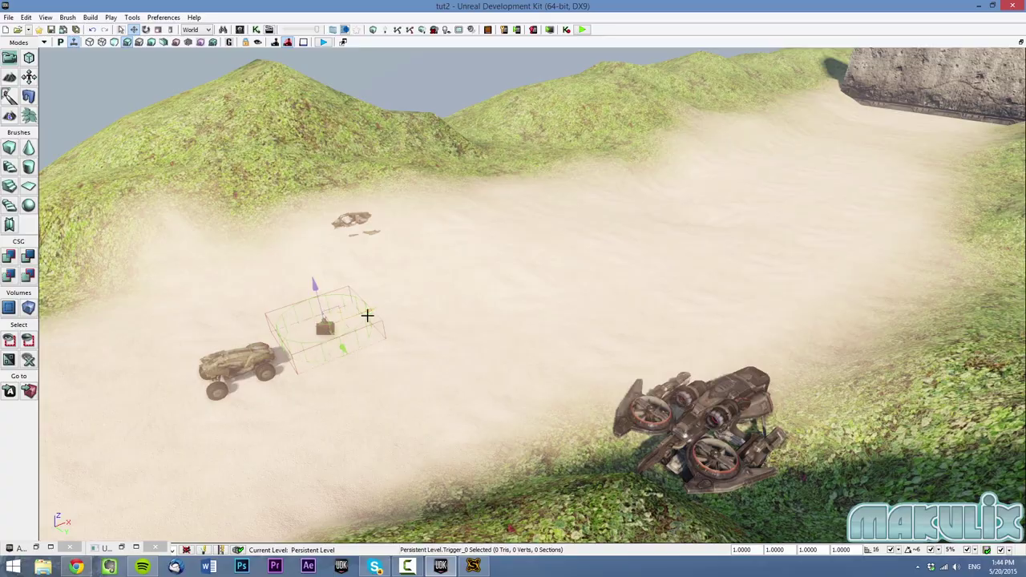
{"action": "mouse_move", "coordinate": [834, 179]}
{"action": "right_mouse_down"}
{"action": "mouse_move", "coordinate": [874, 134]}
{"action": "mouse_move", "coordinate": [807, 233]}
{"action": "mouse_move", "coordinate": [829, 164]}
{"action": "right_mouse_up"}
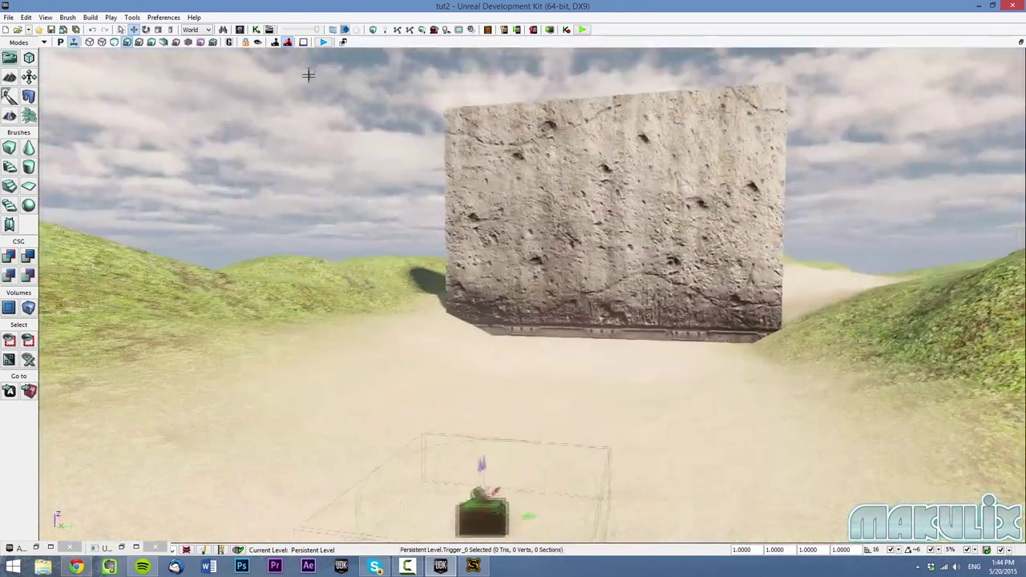
- Play-test from in front of the wall, set off the trigger and inspect the broken wall's inner surfaces up close
{"action": "left_click", "coordinate": [323, 42]}
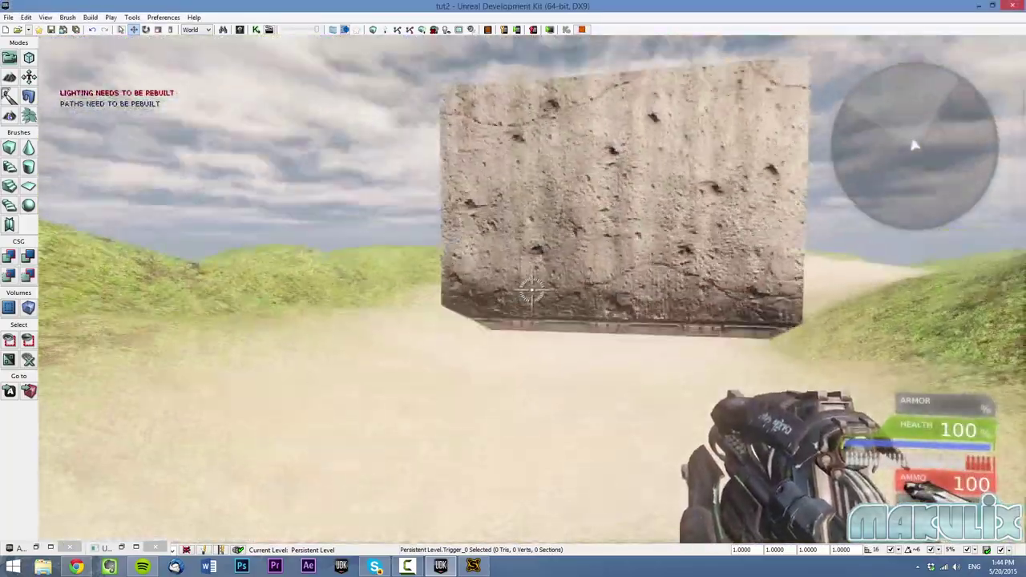
{"action": "key", "text": "w"}
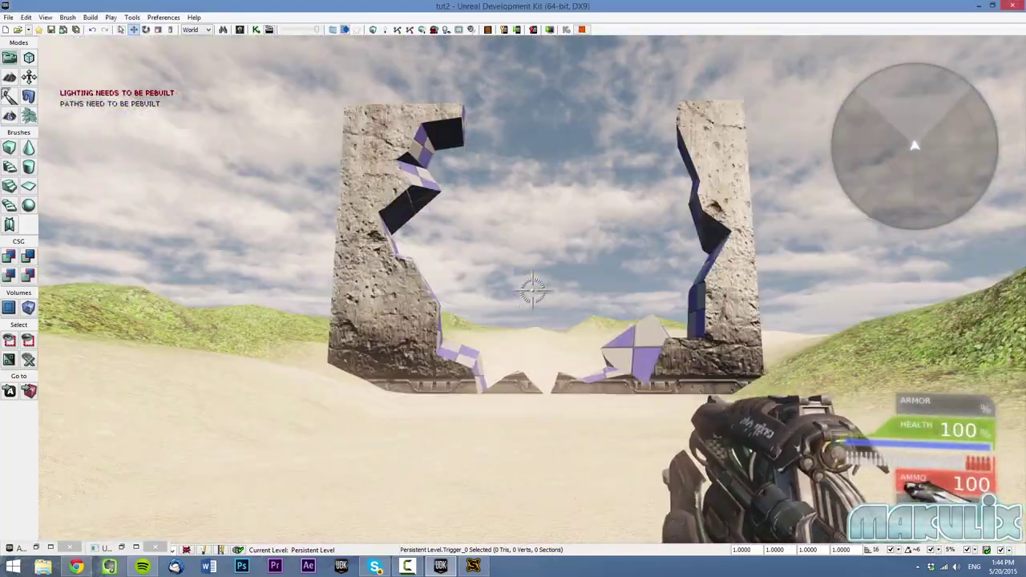
{"action": "key", "text": "w"}
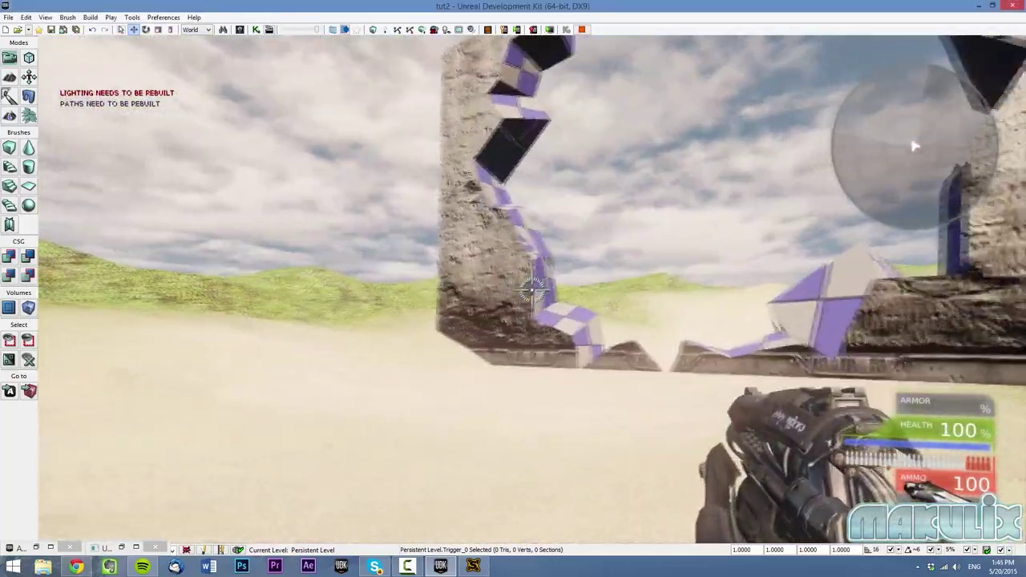
{"action": "key", "text": "w"}
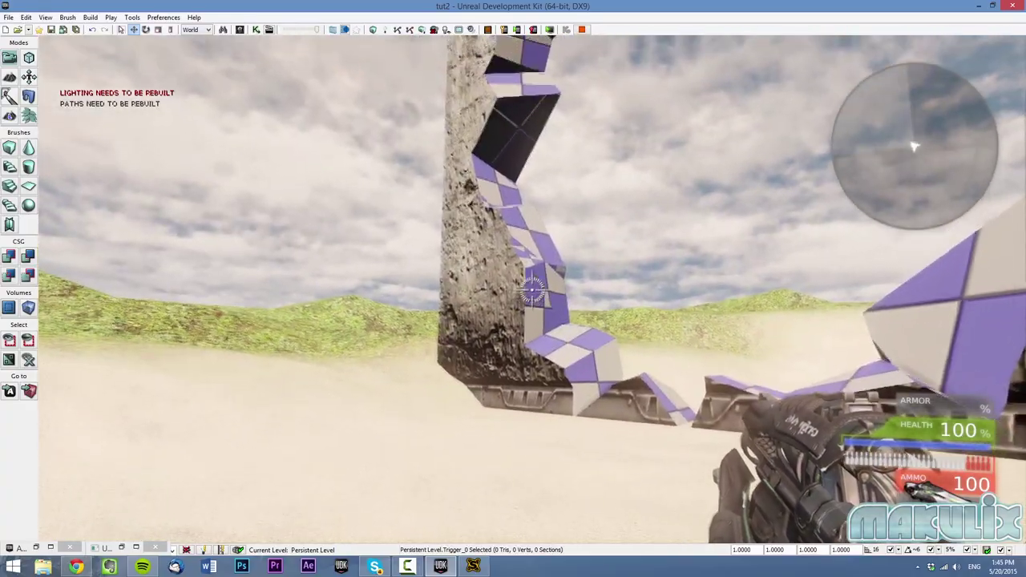
{"action": "key", "text": "w"}
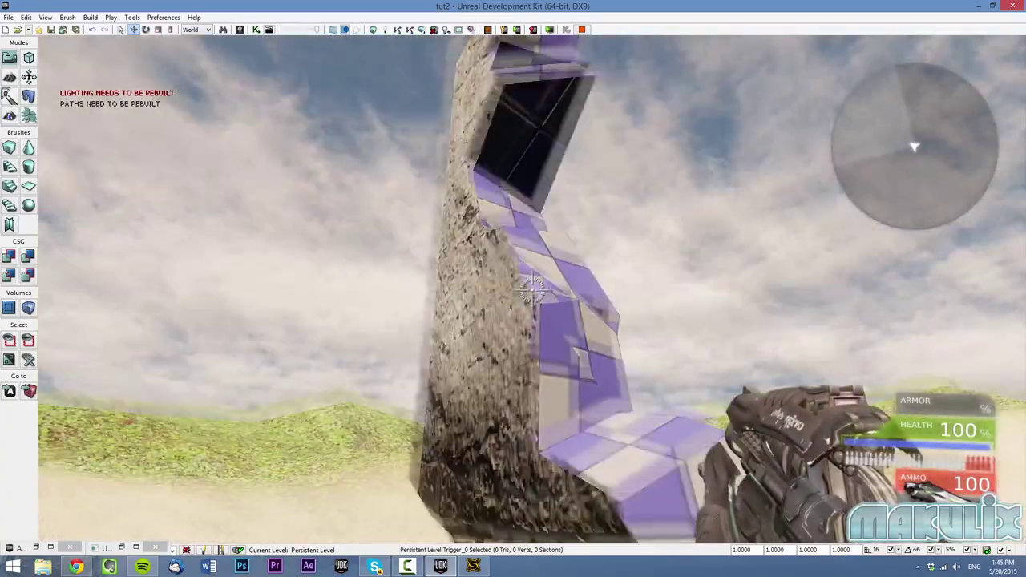
{"action": "key", "text": "Escape"}
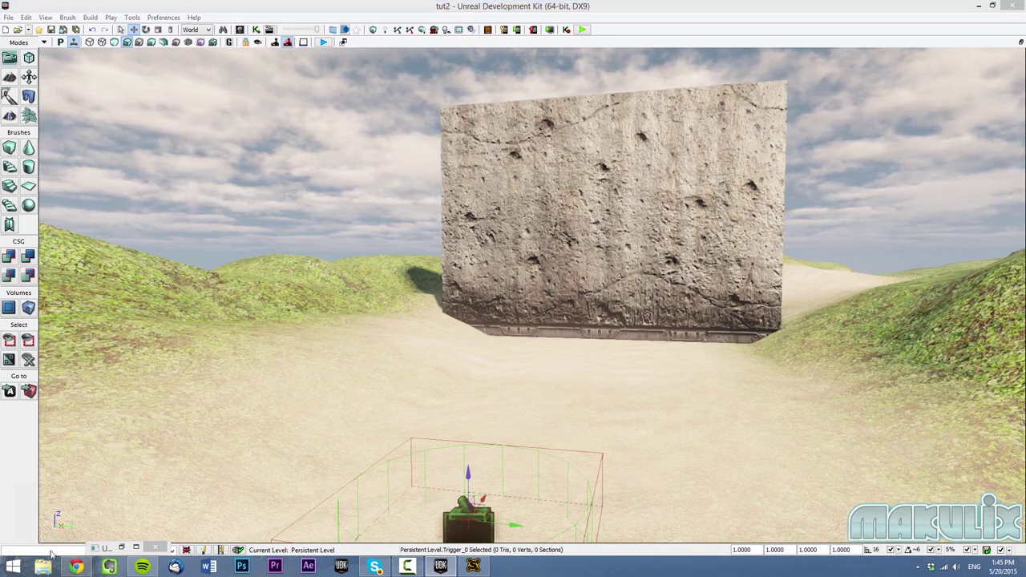
- Locate the wall's fractured mesh in the Content Browser and open it in the Static Mesh Editor
{"action": "left_click", "coordinate": [50, 548]}
{"action": "right_click", "coordinate": [485, 207]}
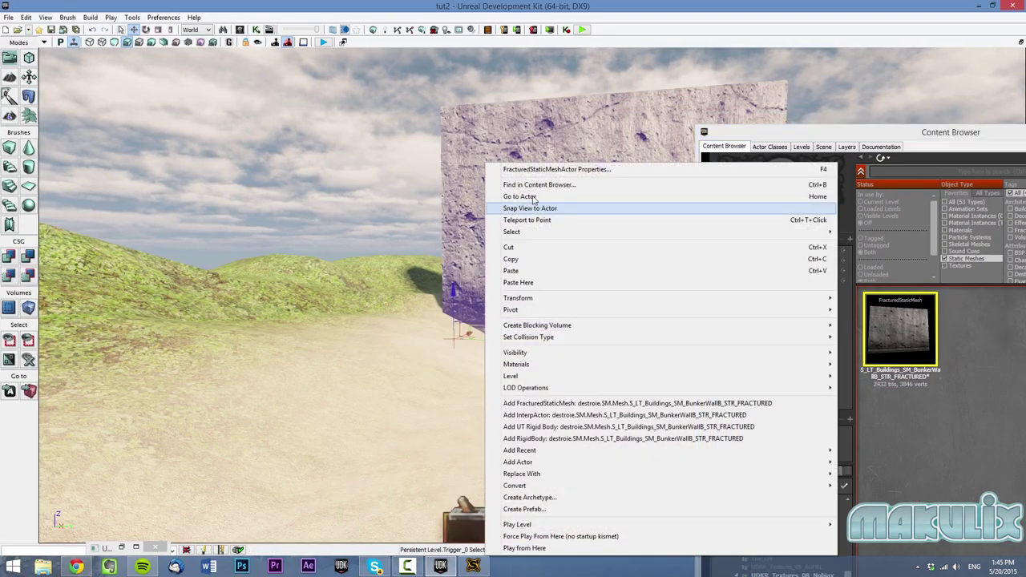
{"action": "left_click", "coordinate": [550, 183]}
{"action": "double_click", "coordinate": [902, 327]}
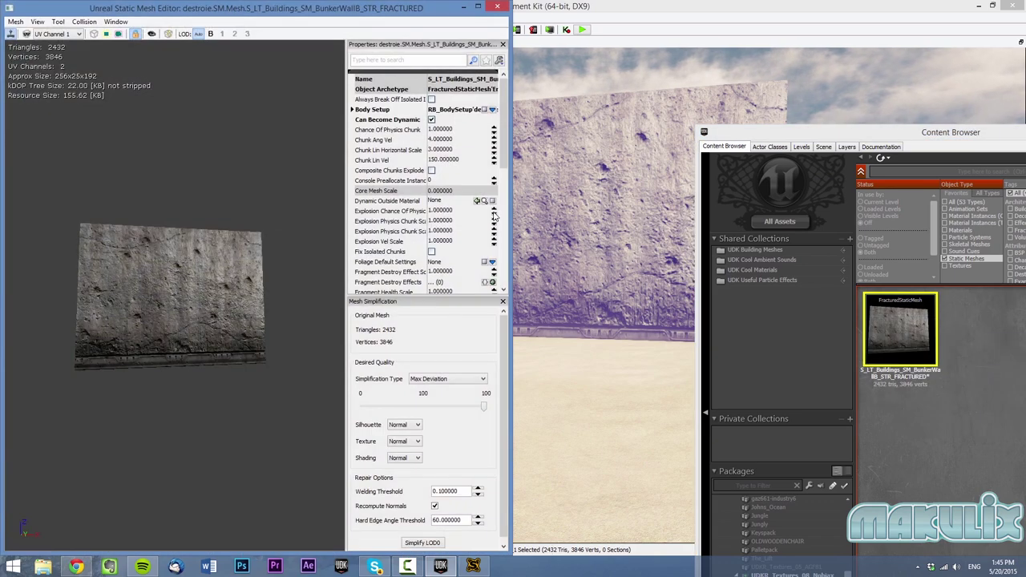
- Assign the material of LODInfo element 0 to element 1 of the fractured wall mesh, and close the mesh editor and Content Browser
{"action": "scroll", "coordinate": [433, 185], "scroll_direction": "down", "scroll_amount": 5}
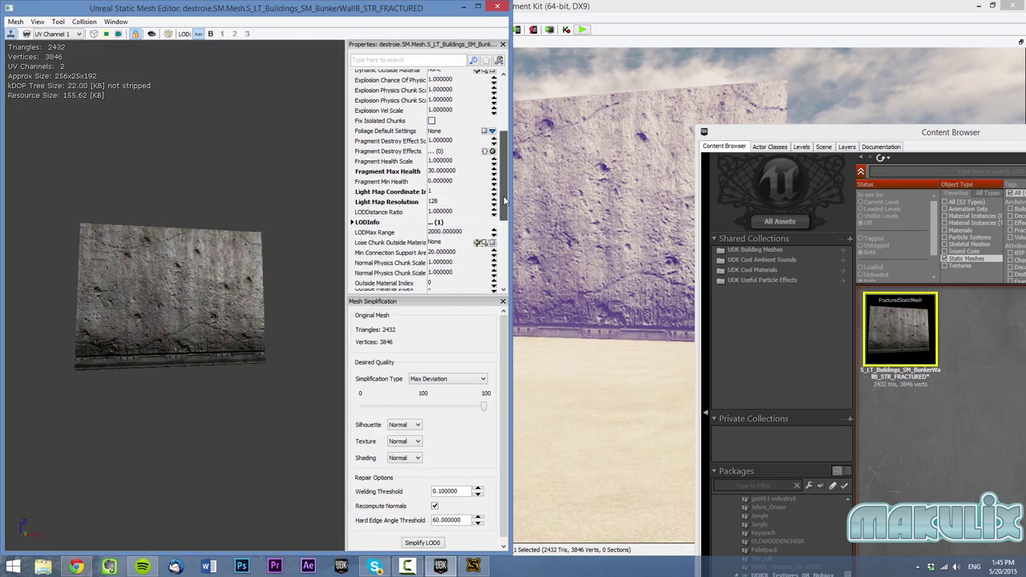
{"action": "left_click", "coordinate": [353, 216]}
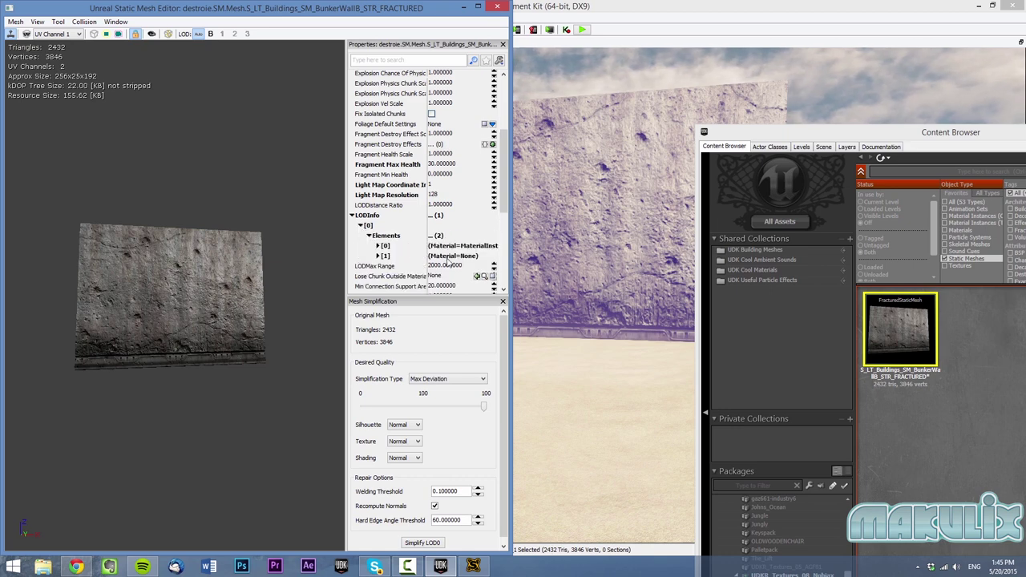
{"action": "left_click", "coordinate": [439, 247]}
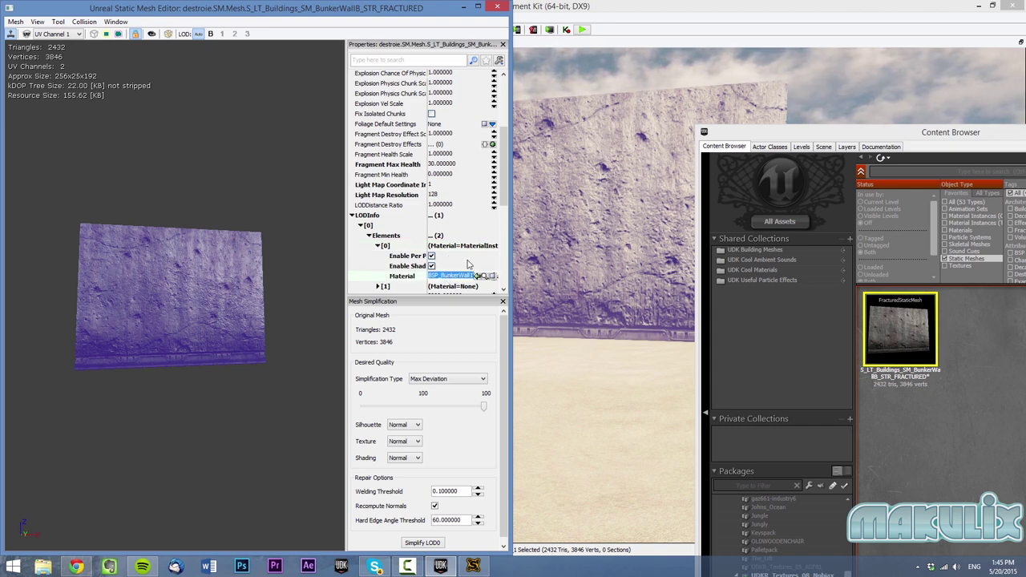
{"action": "scroll", "coordinate": [503, 205], "scroll_direction": "down", "scroll_amount": 2}
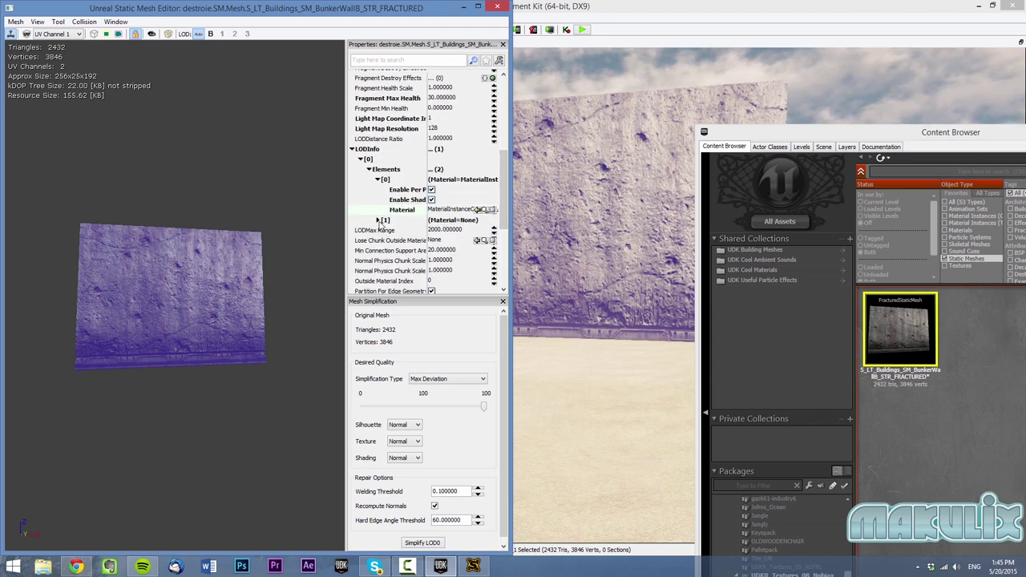
{"action": "left_click", "coordinate": [378, 220]}
{"action": "left_click", "coordinate": [435, 253]}
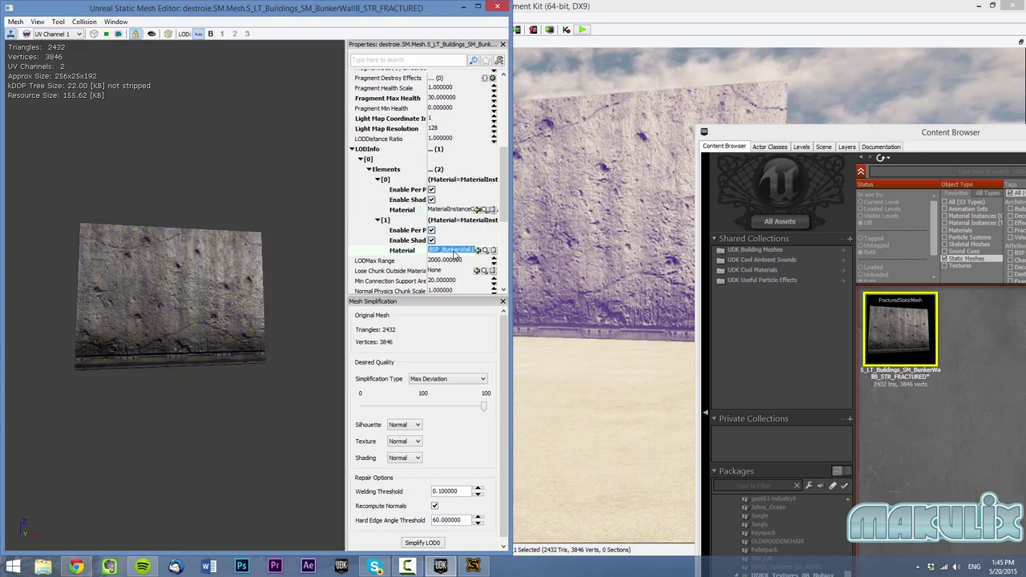
{"action": "left_click", "coordinate": [494, 9]}
{"action": "left_click_drag", "start_coordinate": [738, 133], "coordinate": [457, 159]}
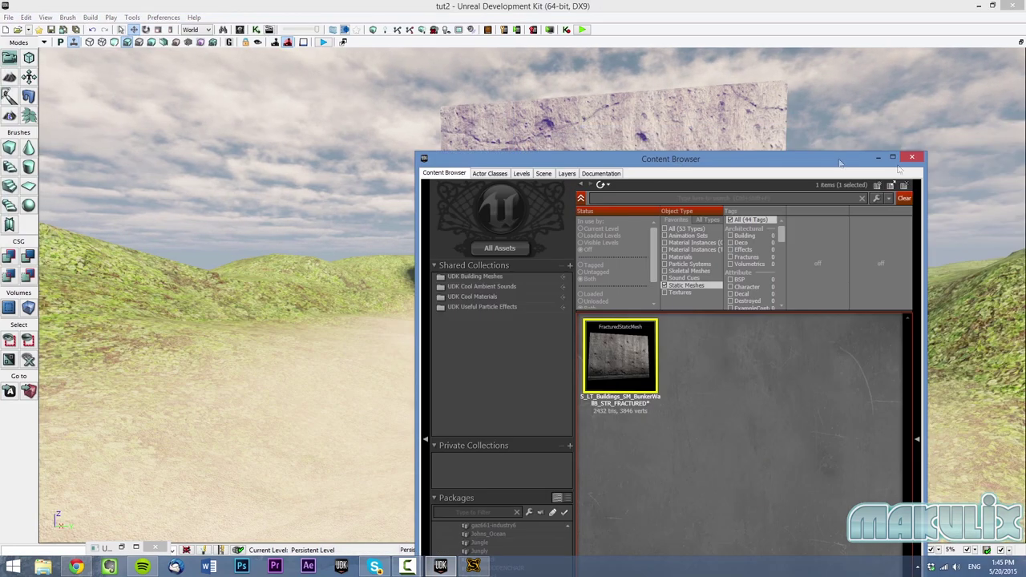
{"action": "left_click", "coordinate": [912, 157]}
- Play-test on foot, break the wall and check the material on its inner surfaces
{"action": "left_click", "coordinate": [324, 42]}
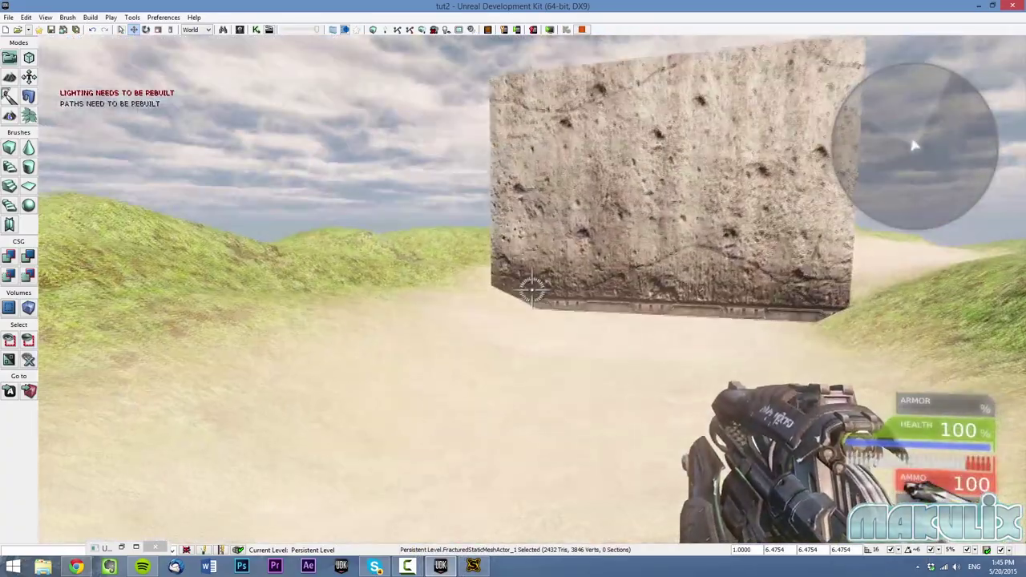
{"action": "key", "text": "w"}
{"action": "left_click", "coordinate": [532, 290]}
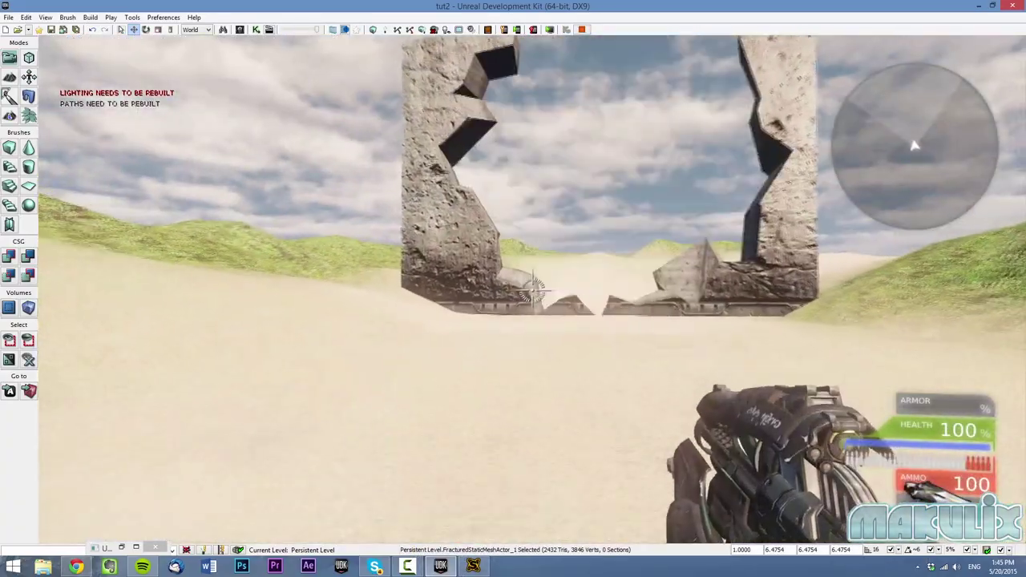
{"action": "key", "text": "w"}
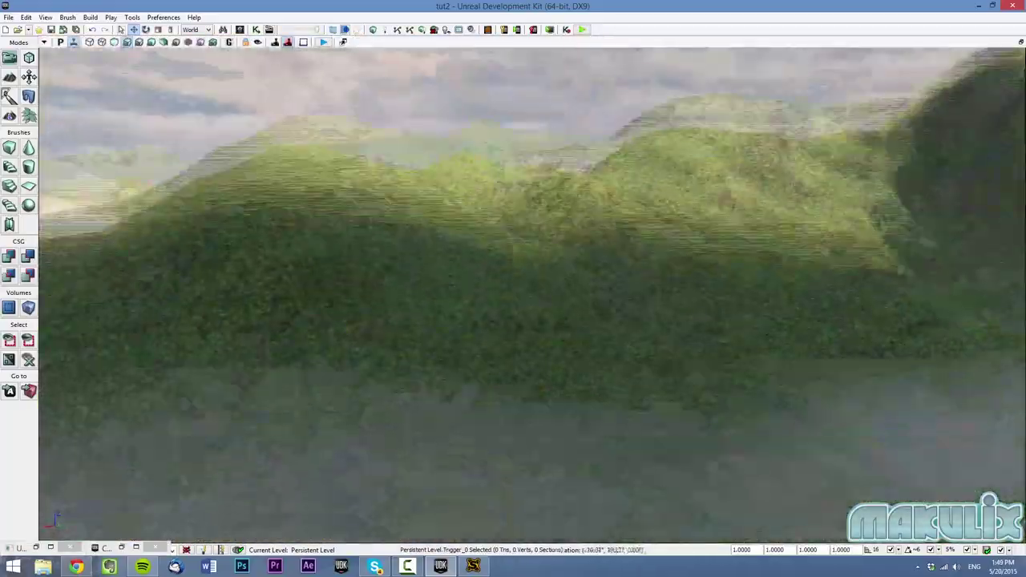
- Examine the placement of the trigger in front of the wall and of the radial impulse actor beside it
{"action": "right_click_drag", "start_coordinate": [533, 294], "coordinate": [537, 341]}
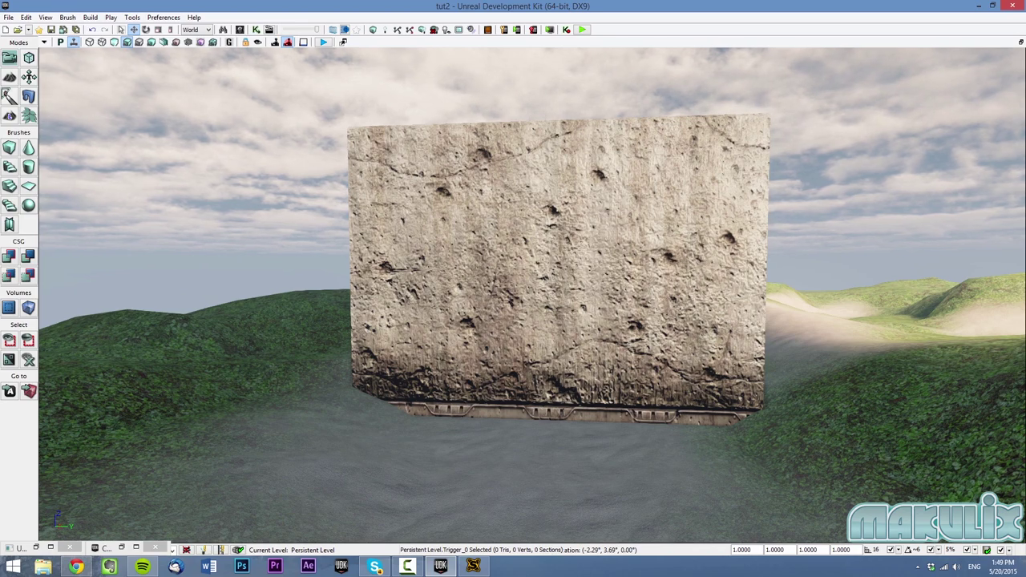
{"action": "key", "text": "s"}
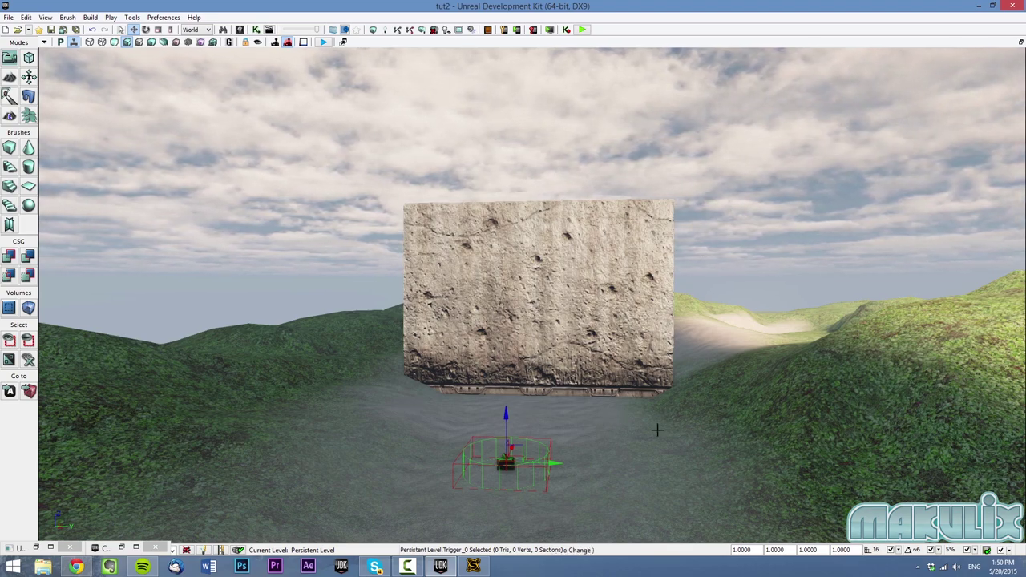
{"action": "key", "text": "d"}
{"action": "right_click_drag", "start_coordinate": [658, 430], "coordinate": [593, 420]}
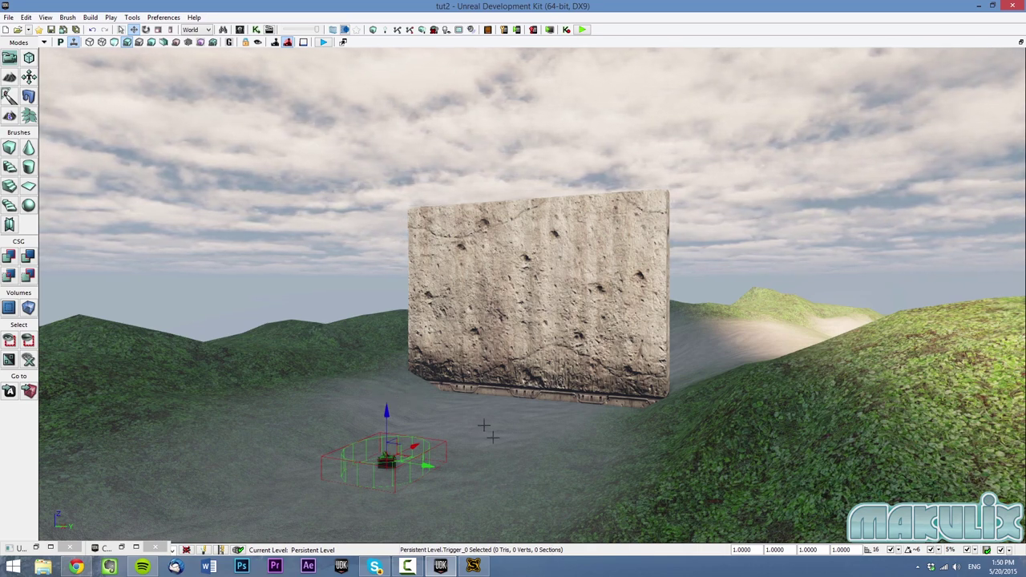
{"action": "right_click_drag", "start_coordinate": [782, 483], "coordinate": [661, 472]}
{"action": "key", "text": "d"}
{"action": "right_click_drag", "start_coordinate": [673, 317], "coordinate": [660, 350]}
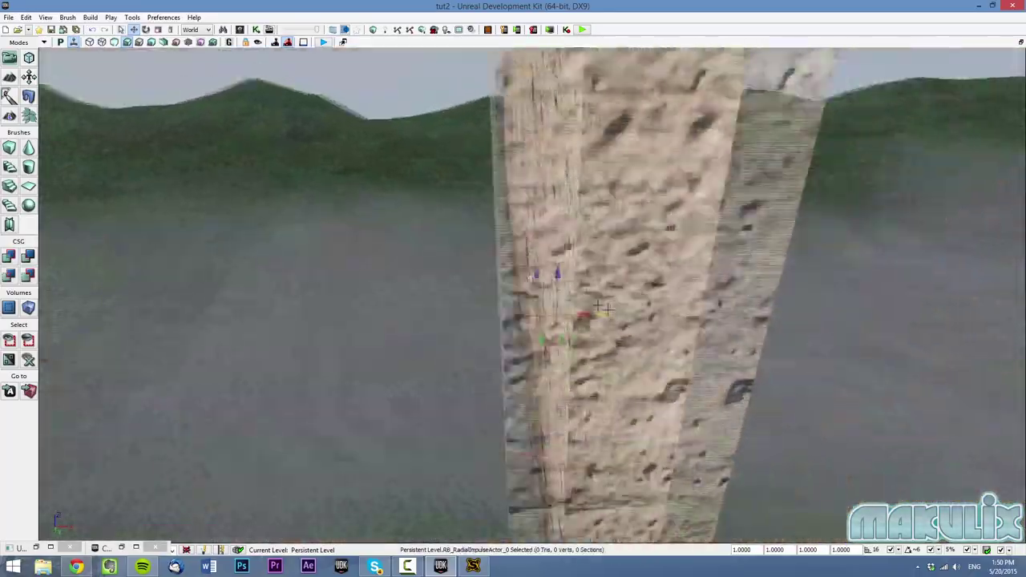
{"action": "scroll", "coordinate": [603, 307], "scroll_direction": "down", "scroll_amount": 6}
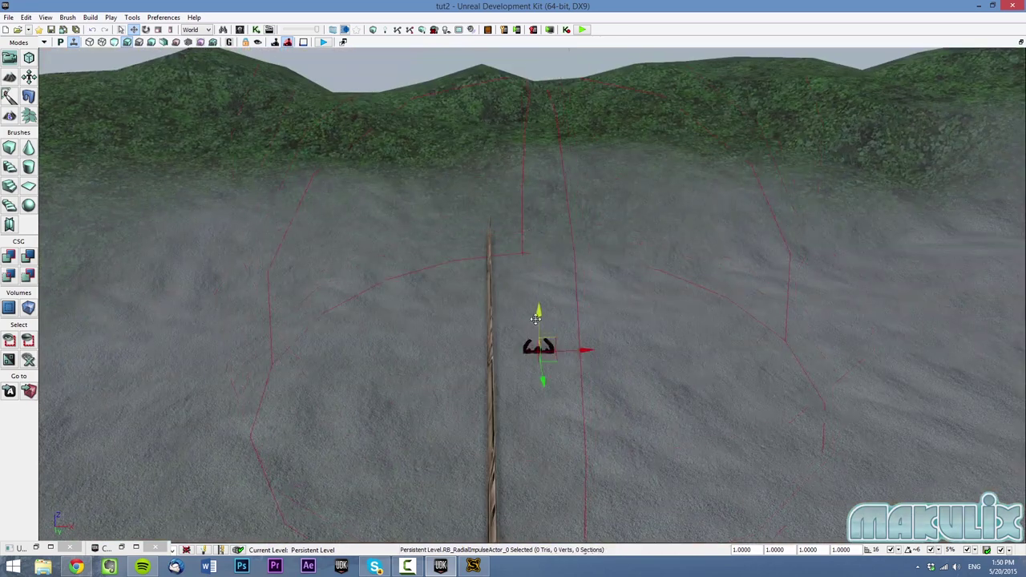
{"action": "right_click_drag", "start_coordinate": [529, 296], "coordinate": [444, 300]}
{"action": "scroll", "coordinate": [444, 300], "scroll_direction": "up", "scroll_amount": 1}
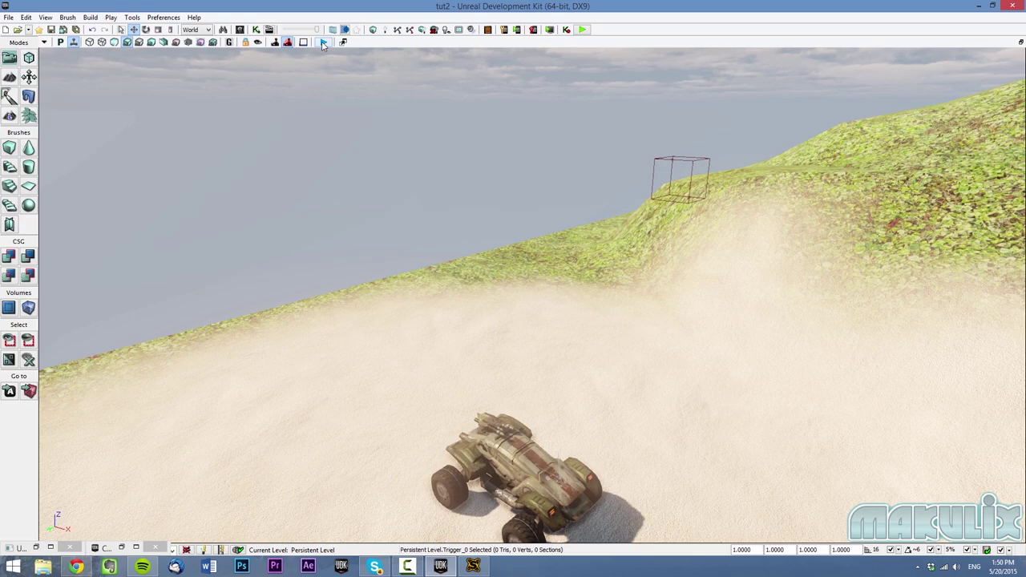
- Start a play-test beside the buggy, board it and drive along the sand path toward the wall
{"action": "left_click", "coordinate": [324, 41]}
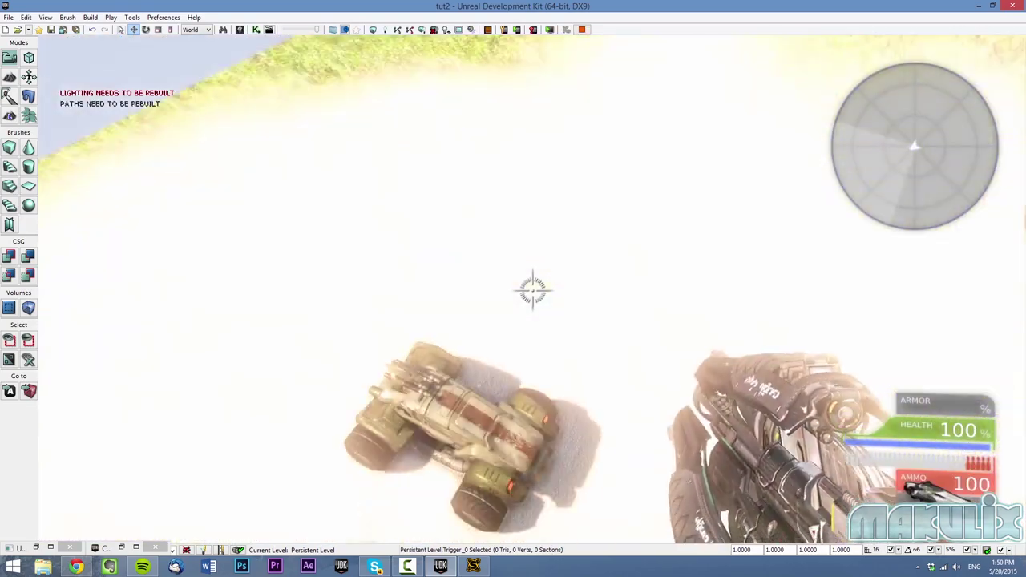
{"action": "key", "text": "e"}
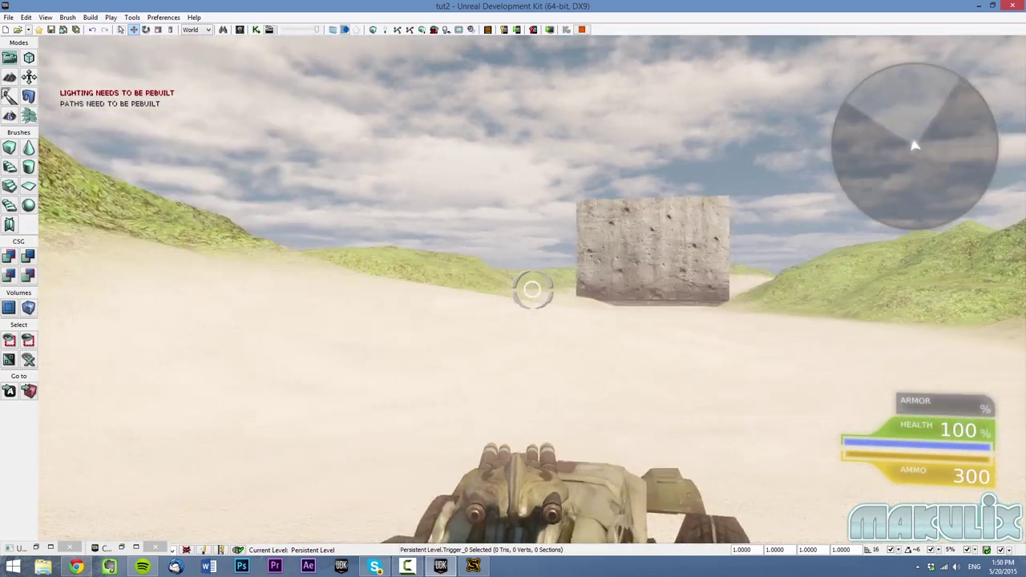
{"action": "key", "text": "w"}
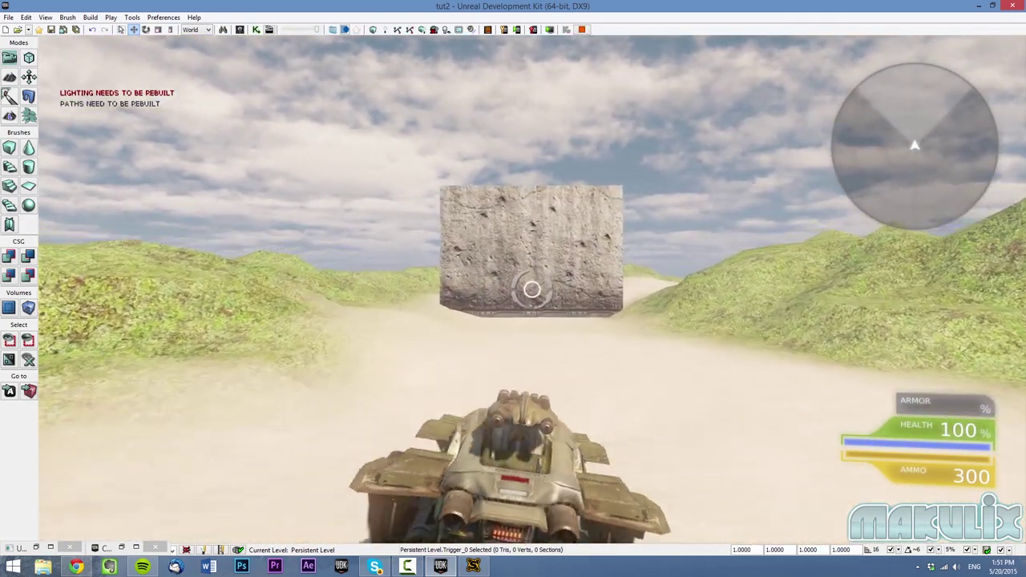
{"action": "key", "text": "w"}
{"action": "key", "text": "w"}
- Fire the buggy's weapon while driving through the trigger and the wall, and back up to inspect the opening
{"action": "left_click", "coordinate": [532, 290]}
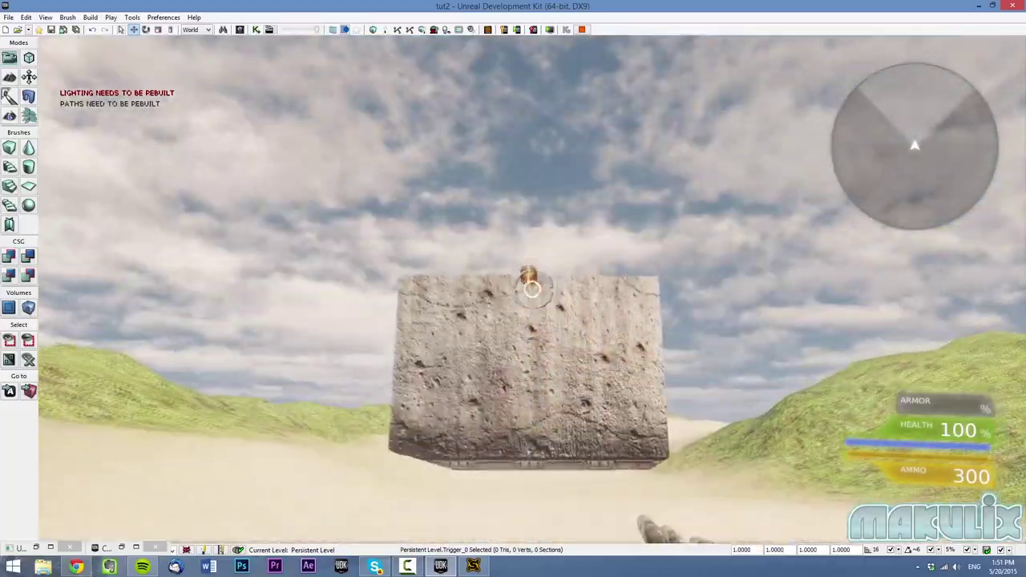
{"action": "left_click", "coordinate": [533, 289]}
{"action": "key", "text": "w"}
{"action": "left_click", "coordinate": [532, 288]}
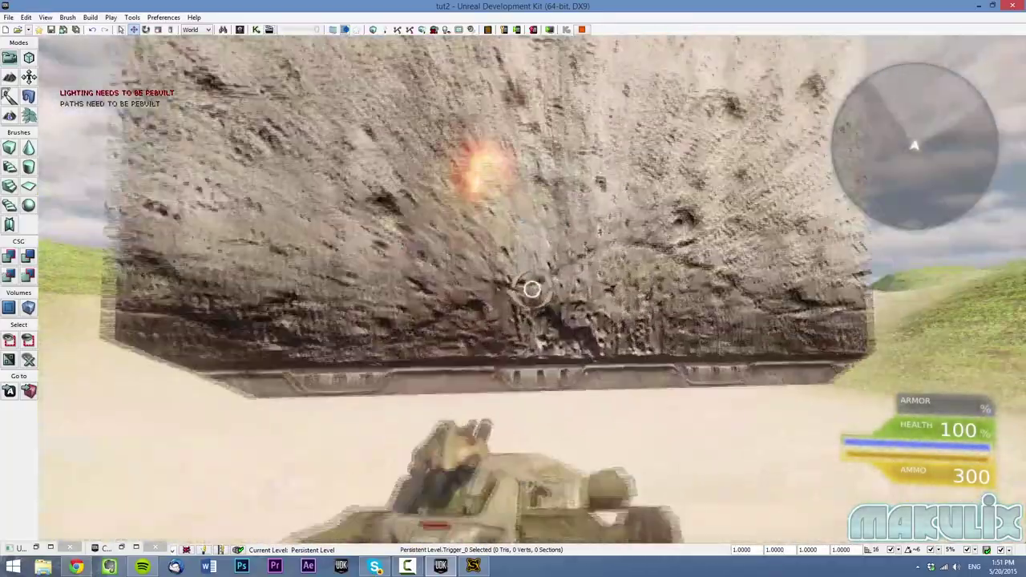
{"action": "key", "text": "w"}
{"action": "left_click", "coordinate": [532, 290]}
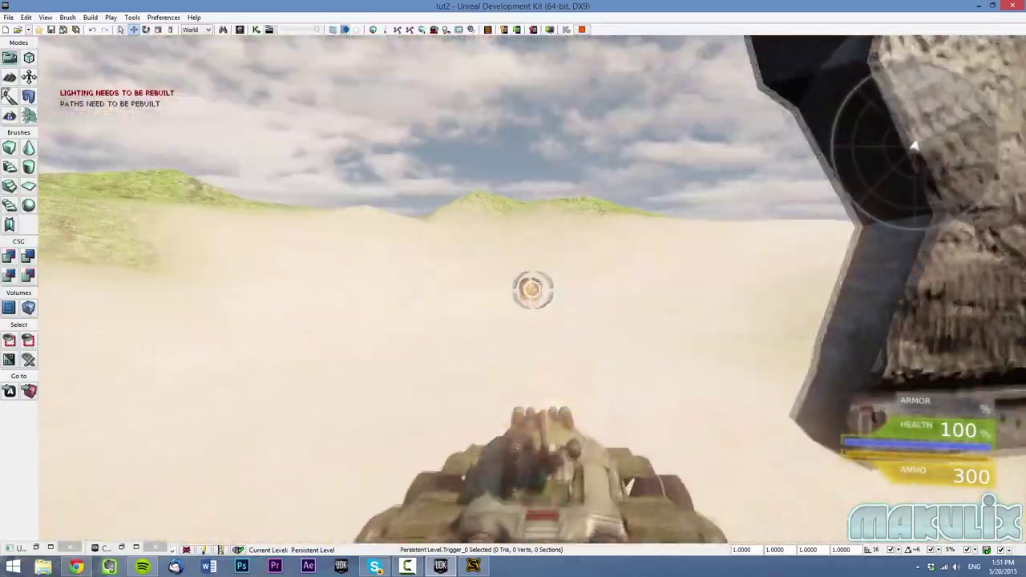
{"action": "left_click", "coordinate": [532, 289]}
{"action": "key", "text": "s"}
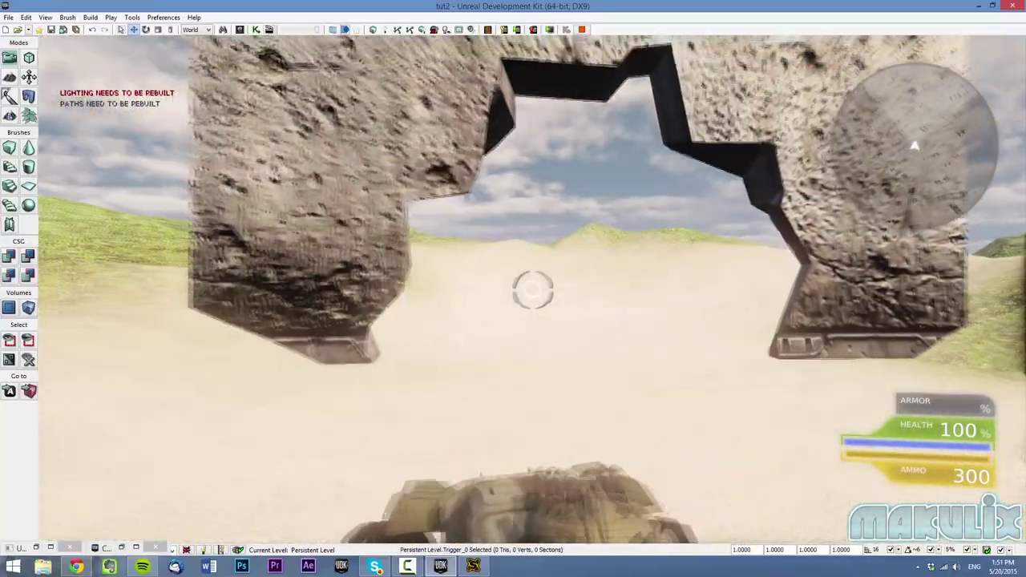
{"action": "key", "text": "w"}
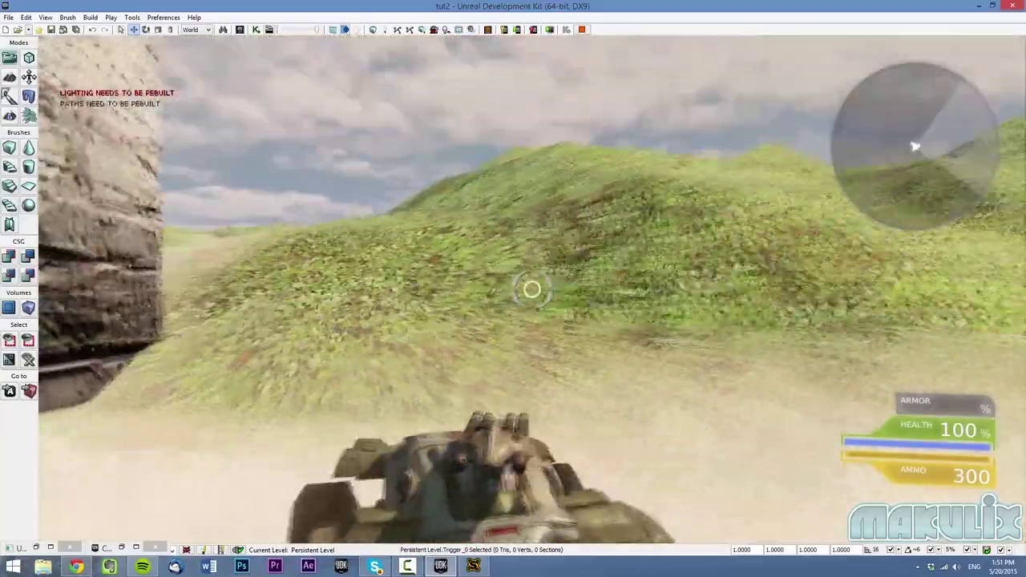